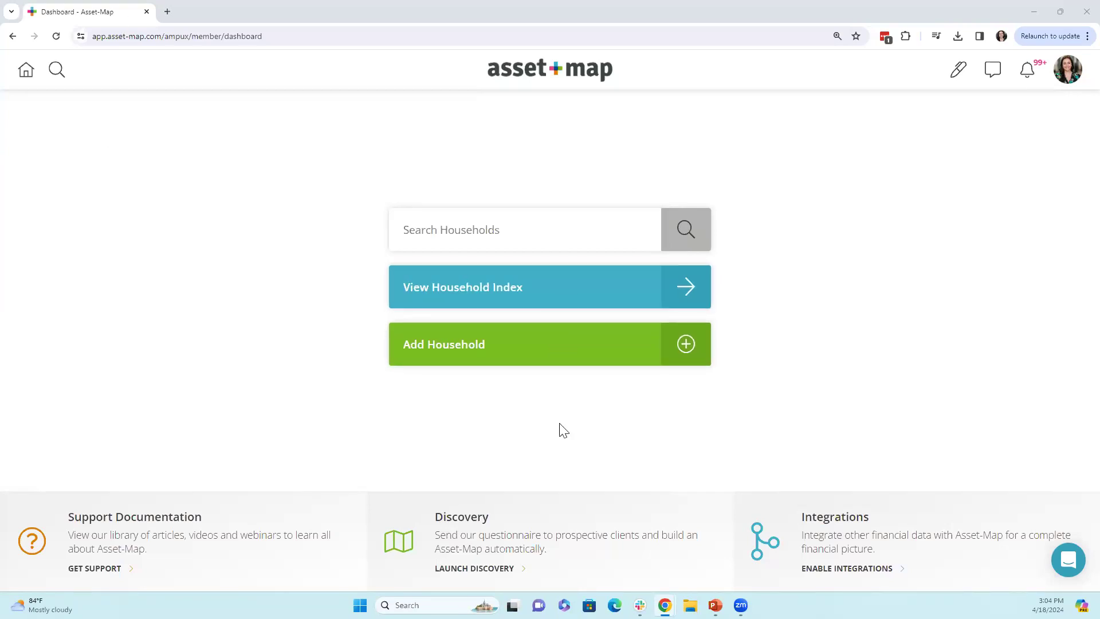
Search households for 'young' and open the Young Family's full asset map
left_click(434, 237)
type("young")
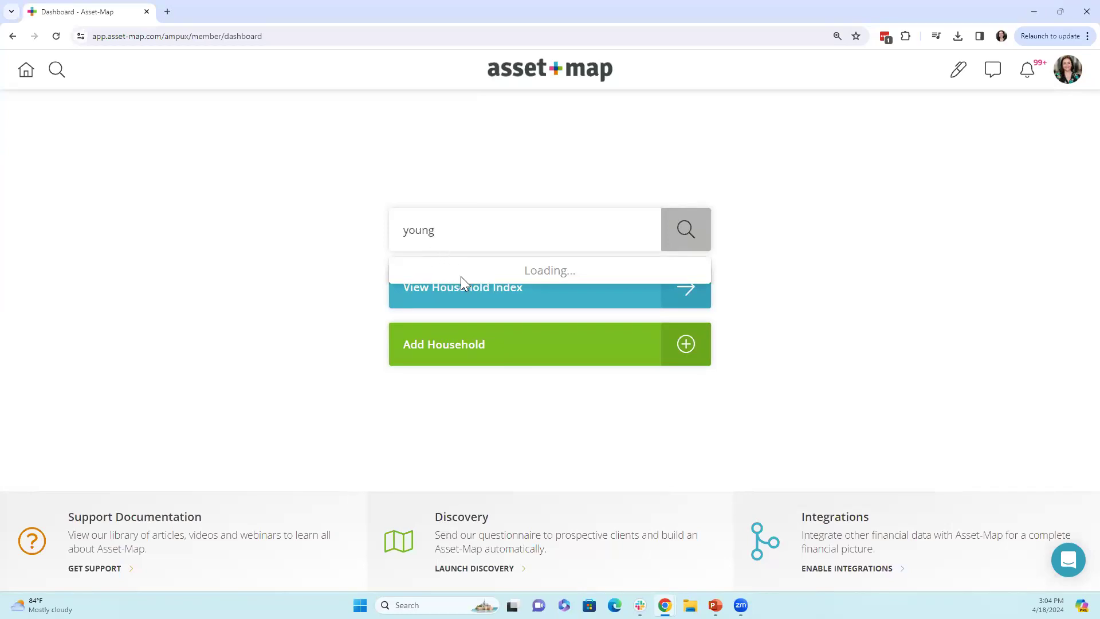
left_click(461, 302)
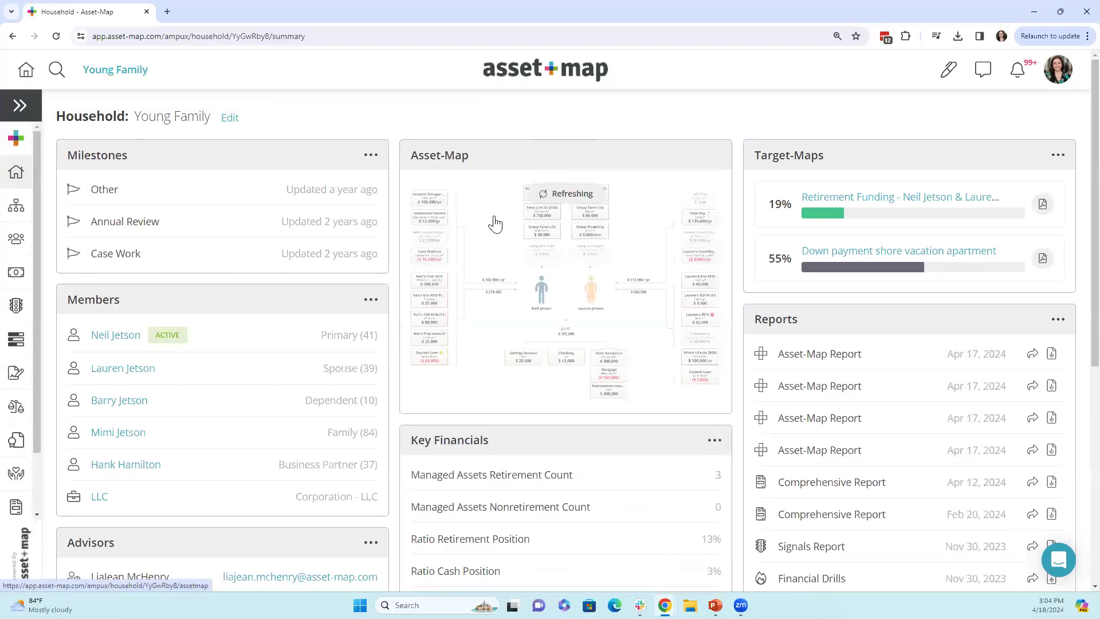
left_click(495, 224)
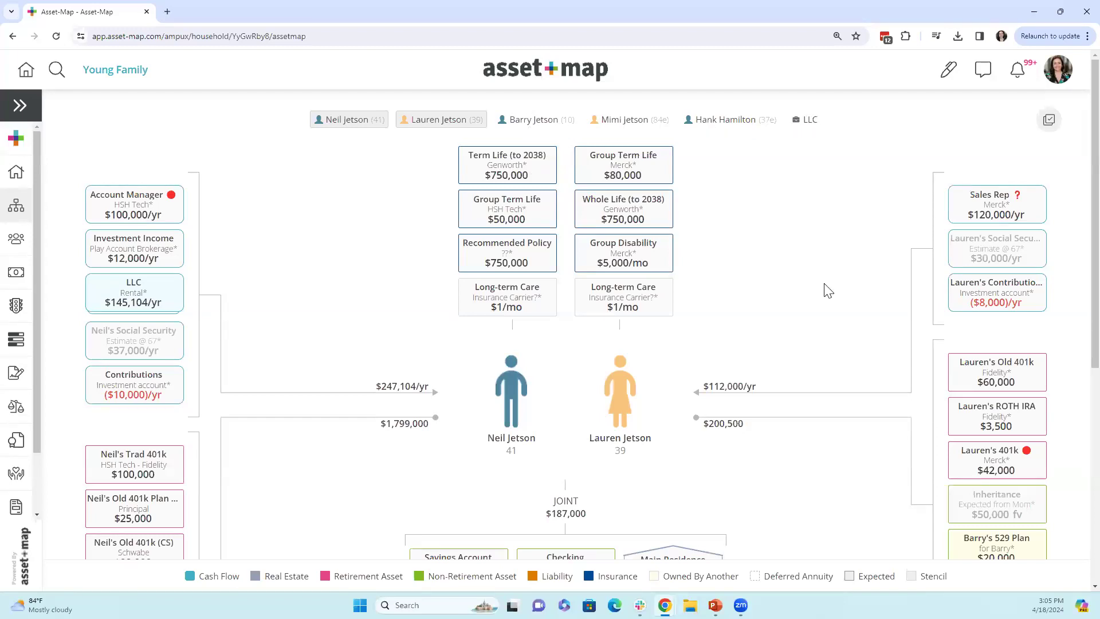
left_click(512, 390)
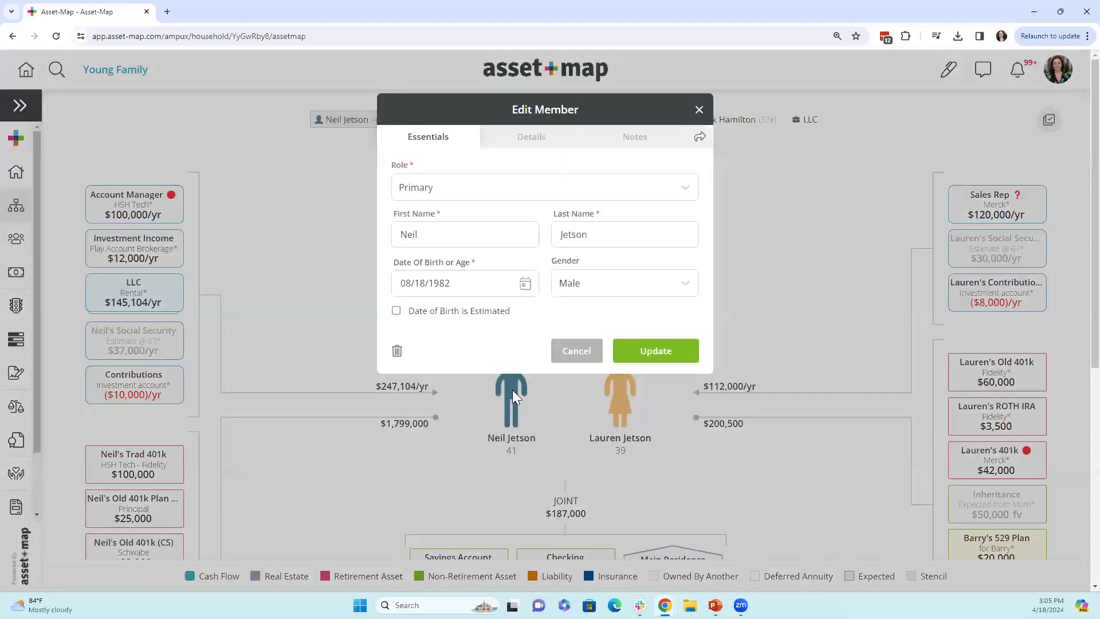
left_click(697, 146)
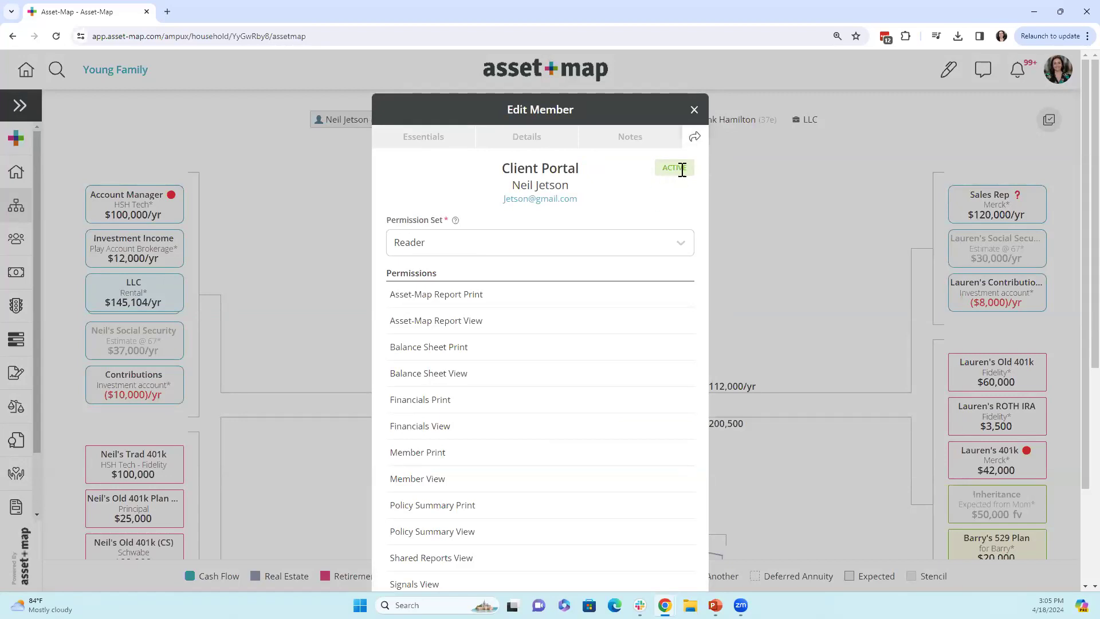
left_click(694, 110)
left_click(623, 389)
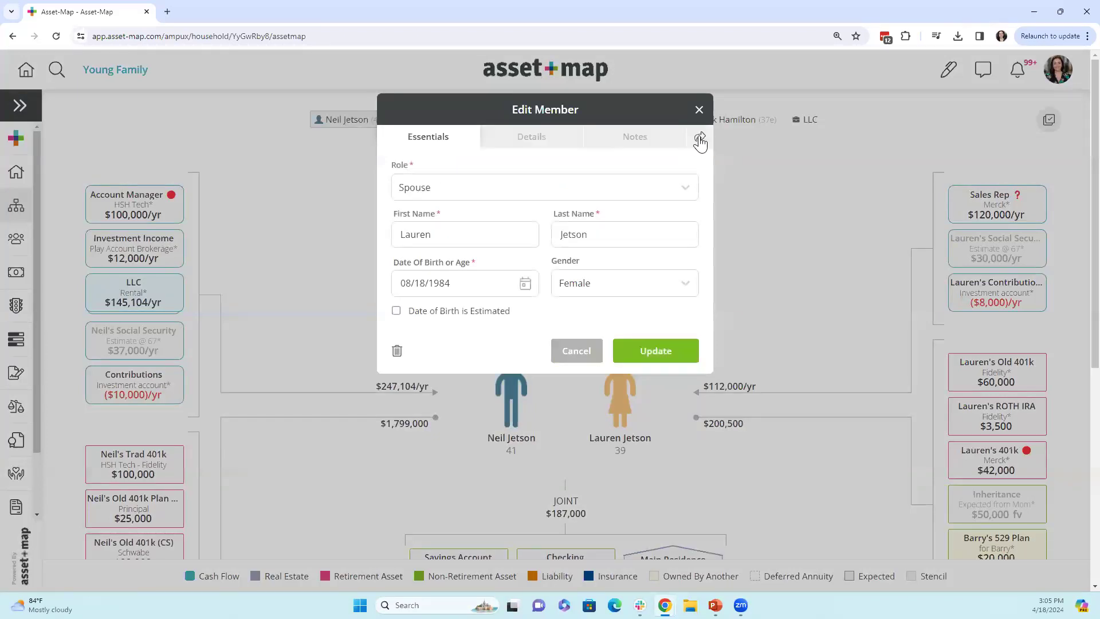
left_click(700, 138)
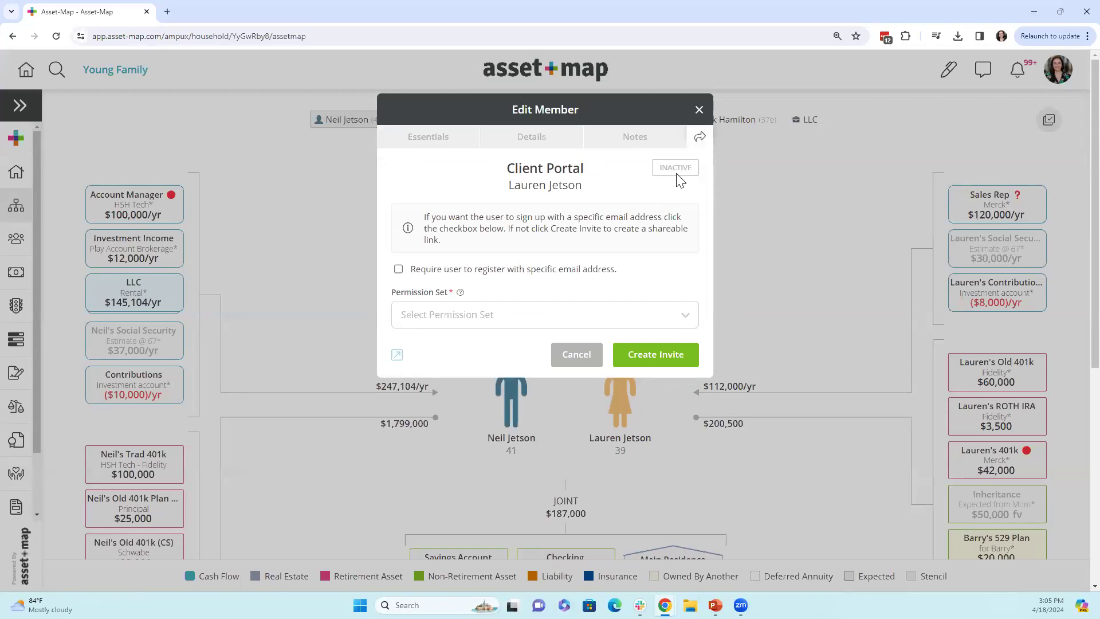
left_click(698, 110)
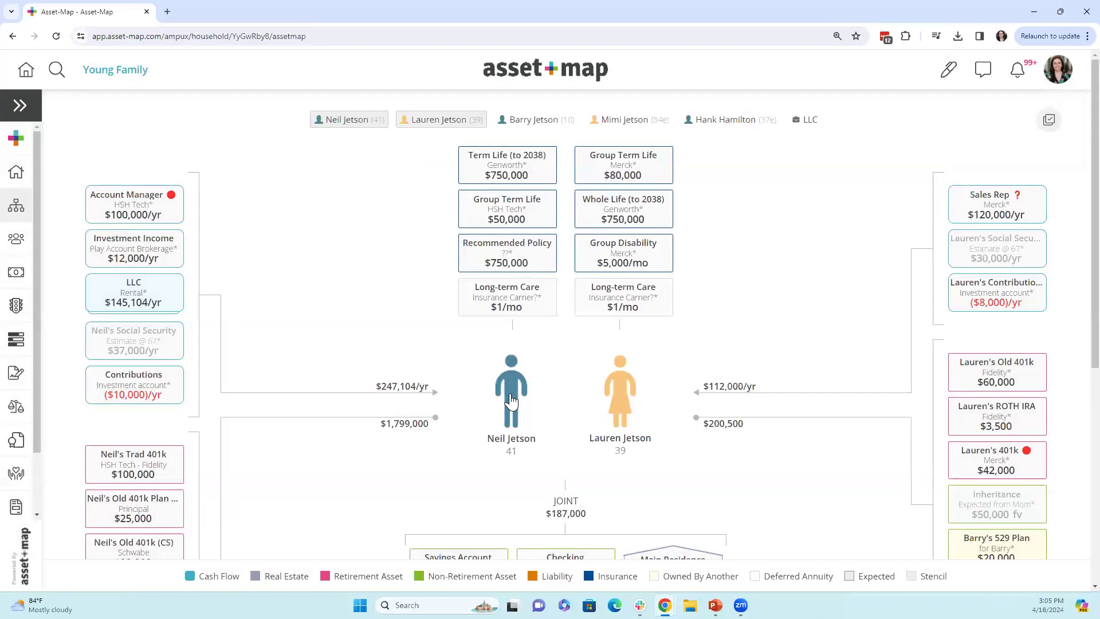
Bring up the primary member's Client Portal settings and list the available permission sets
left_click(511, 401)
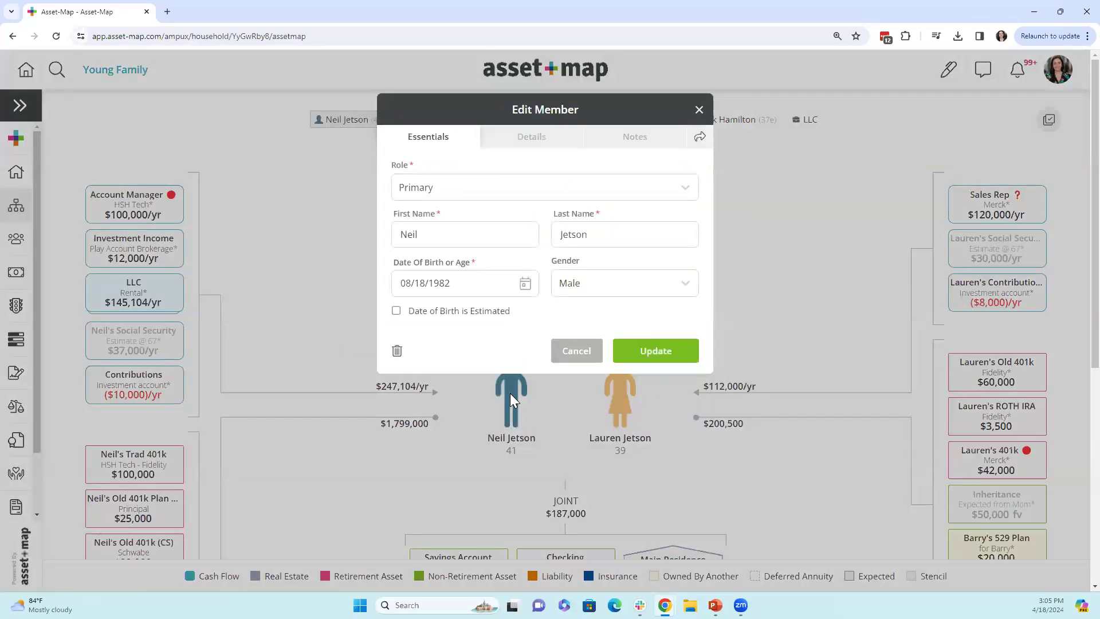
left_click(691, 147)
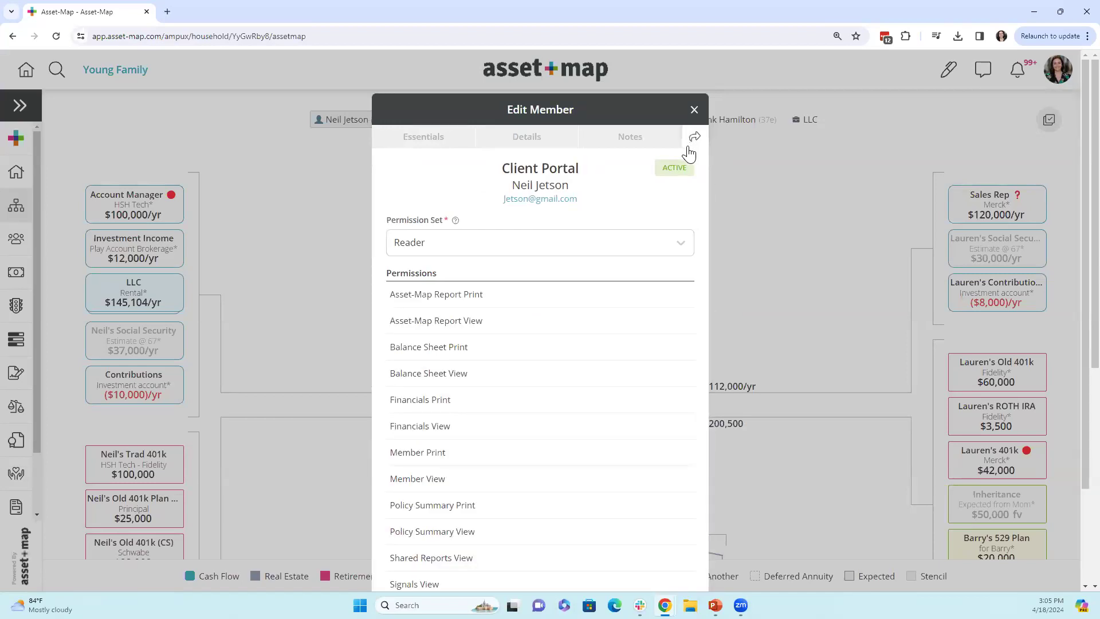
left_click(525, 248)
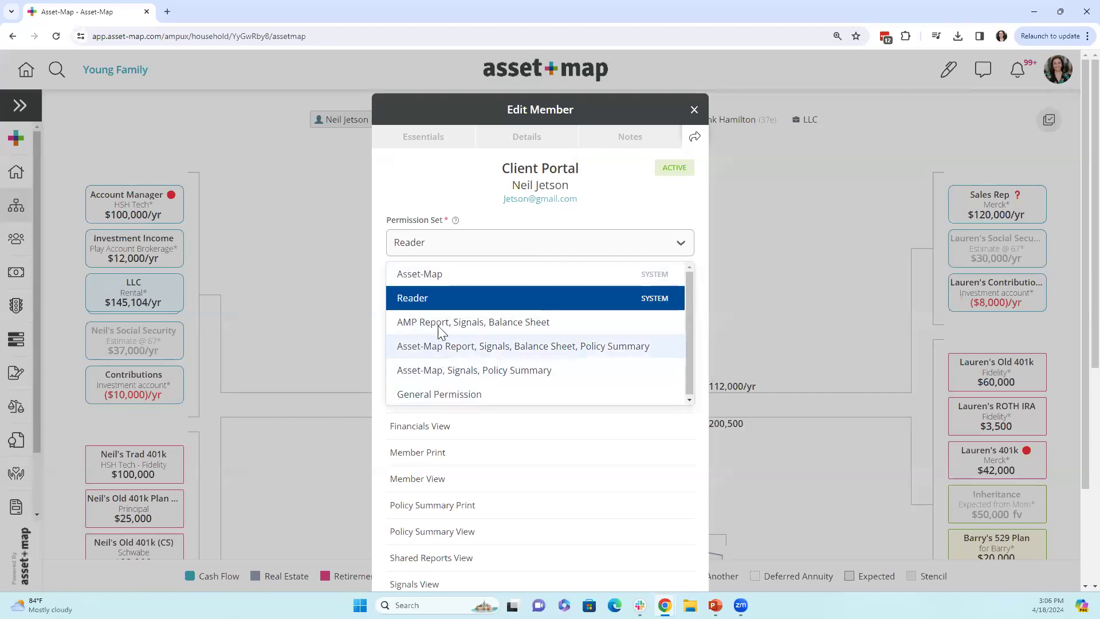
Switch the primary member's portal permission set from Reader to Asset-Map and update
left_click(417, 273)
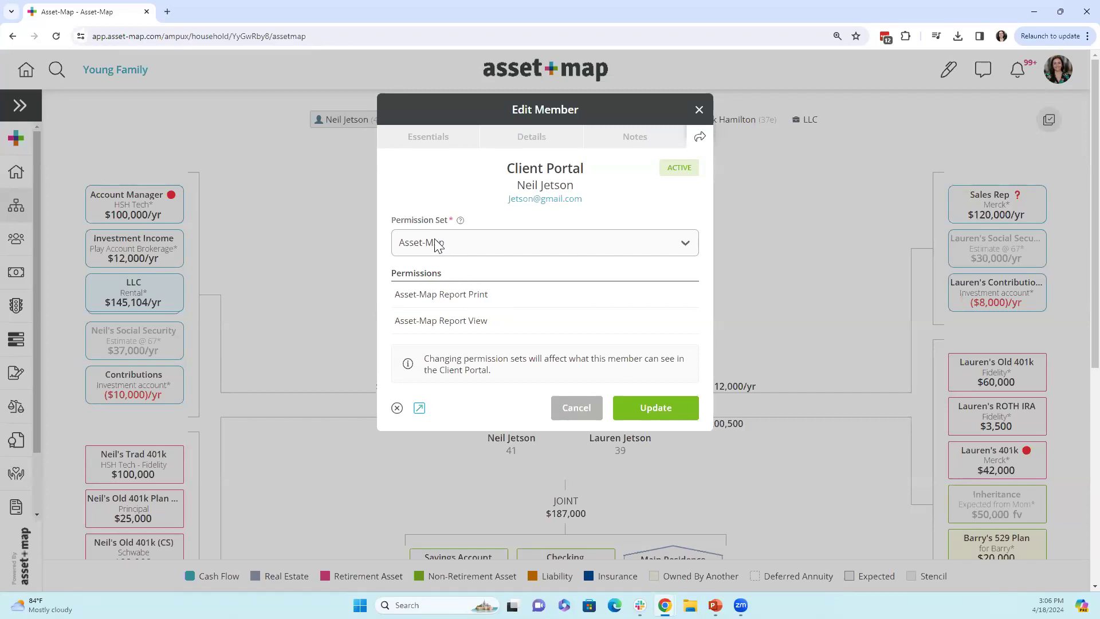
left_click(650, 413)
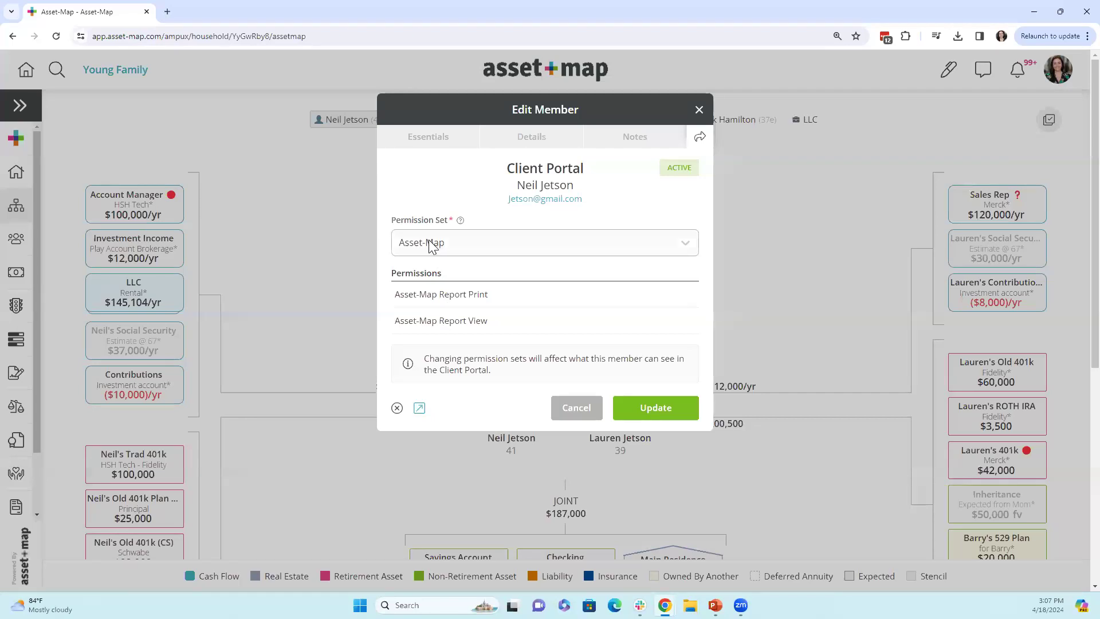
Enter the client preview as the primary member, reload, and go to the Household page
left_click(419, 408)
left_click(573, 291)
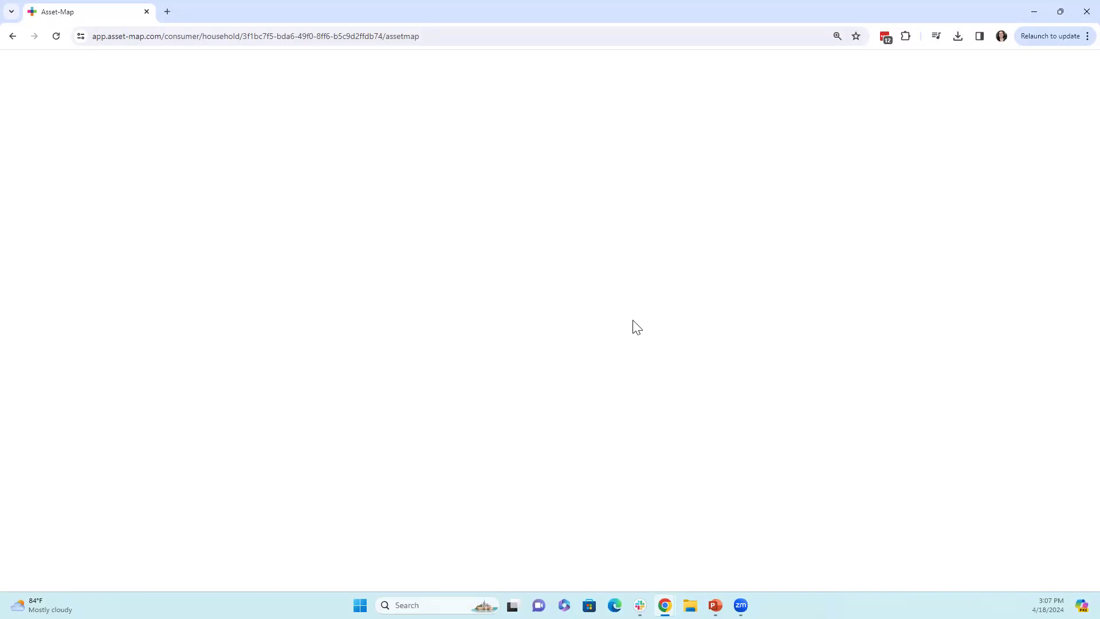
left_click(56, 36)
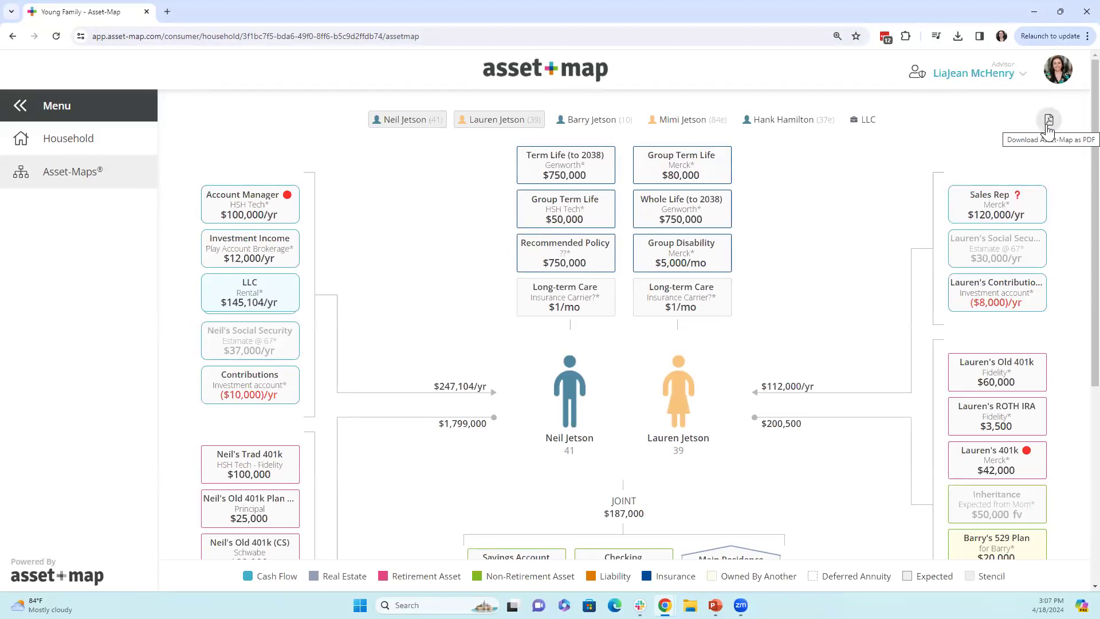
left_click(97, 142)
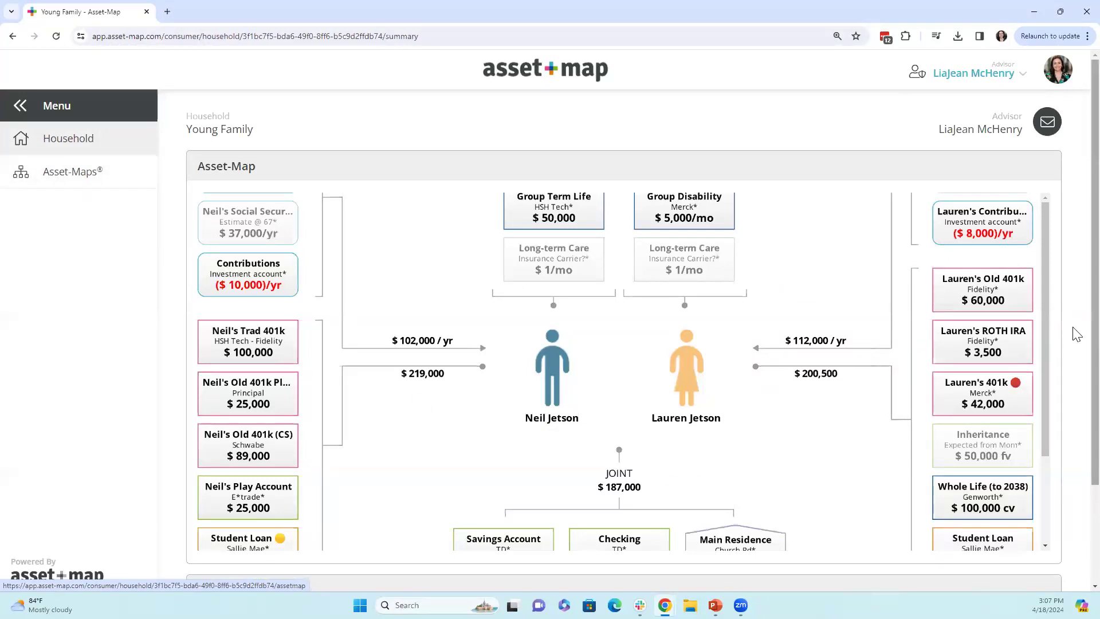
Review the Key Financials section, then switch to the Asset-Maps page in the preview
scroll(1074, 336, "down", 2)
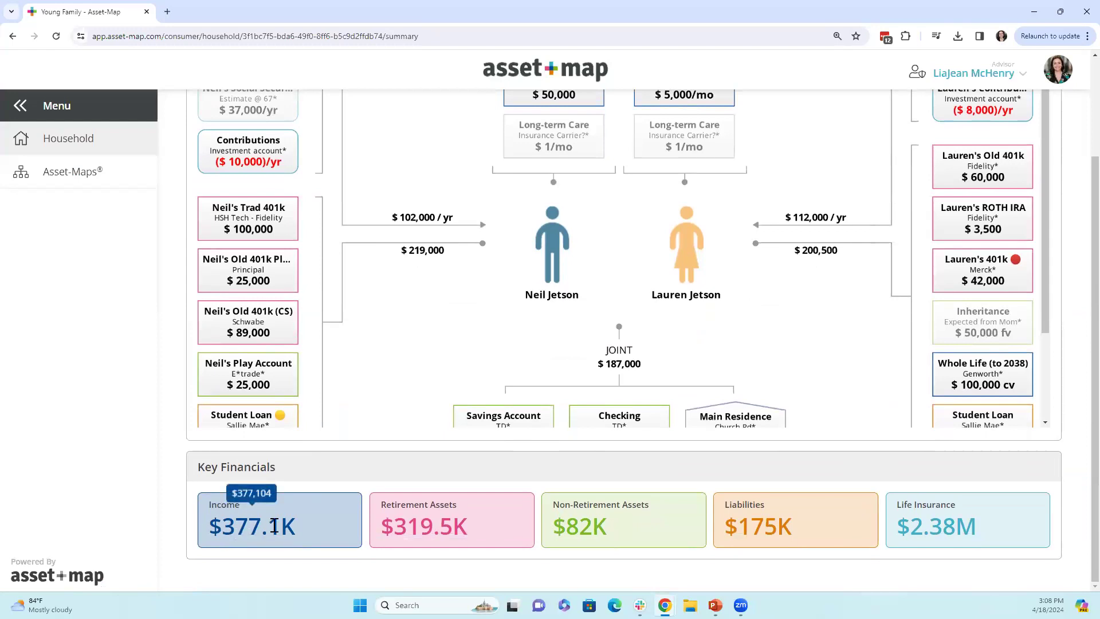
scroll(487, 306, "up", 2)
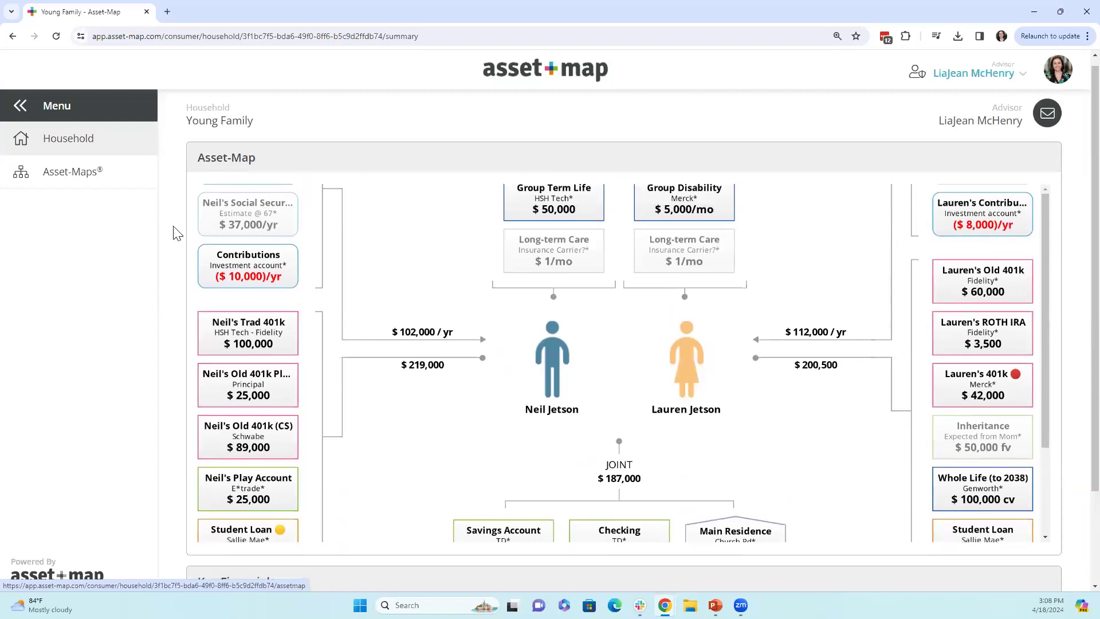
left_click(94, 184)
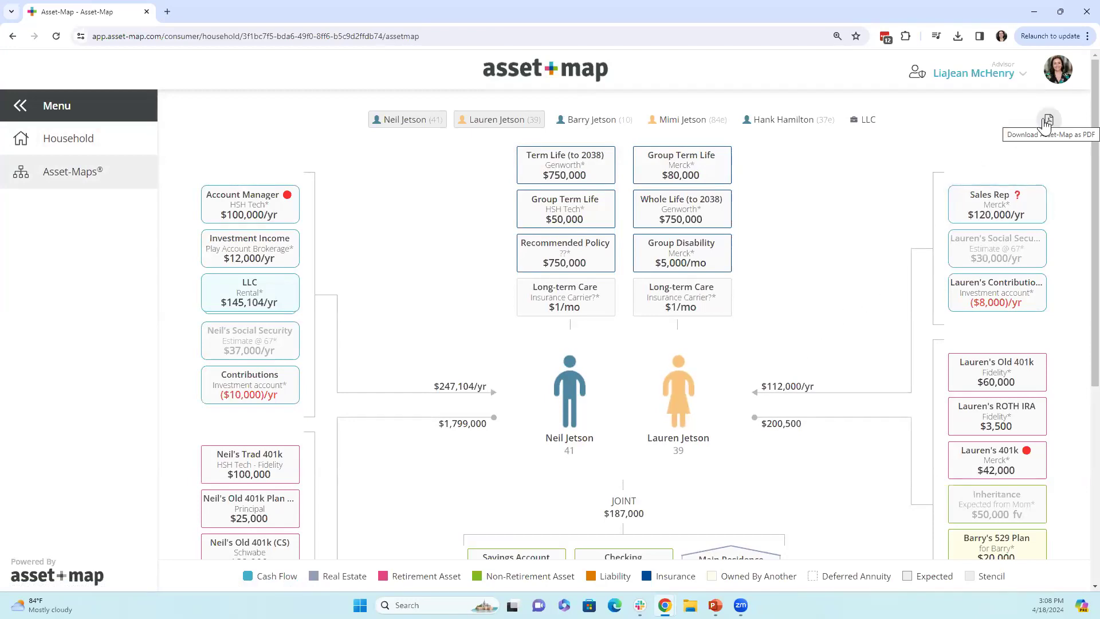
Exit the client preview from the profile menu and reload the advisor's view
left_click(1058, 79)
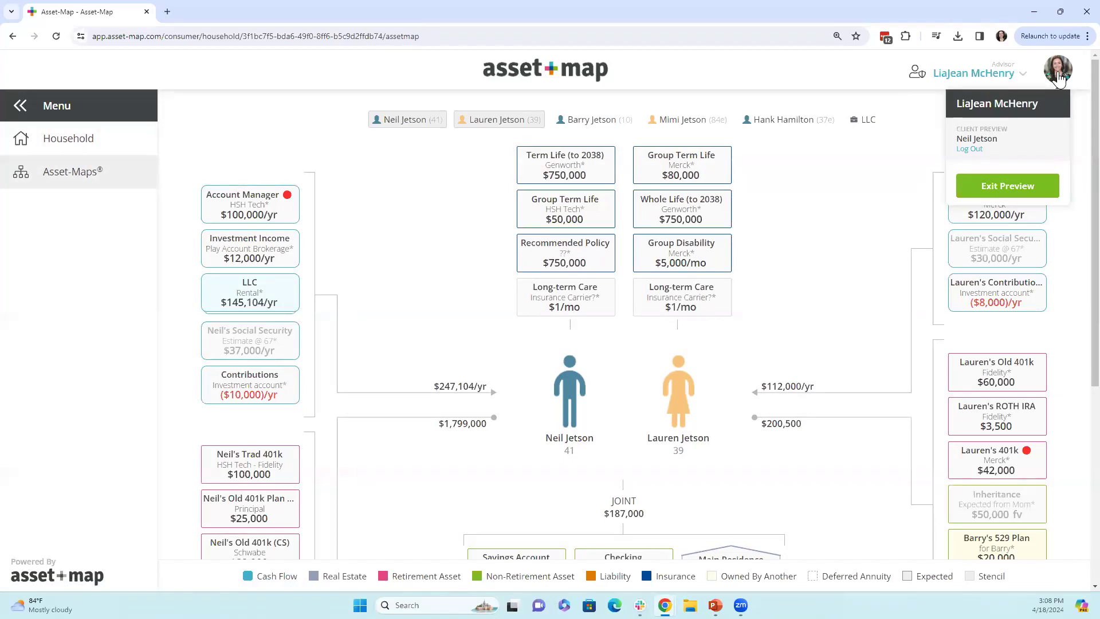
left_click(1007, 185)
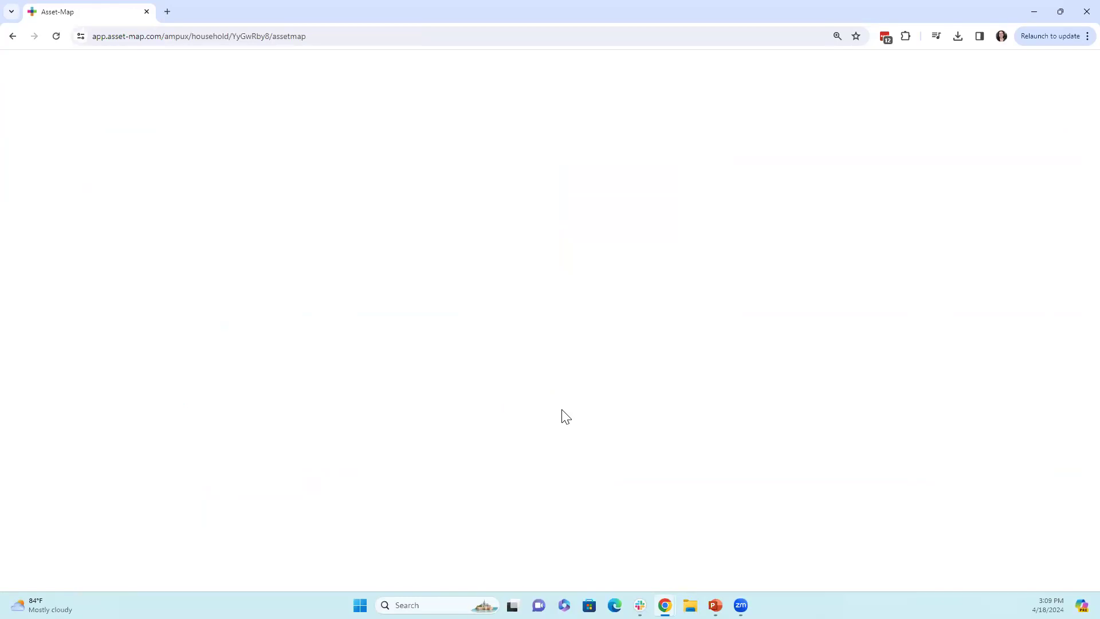
left_click(56, 36)
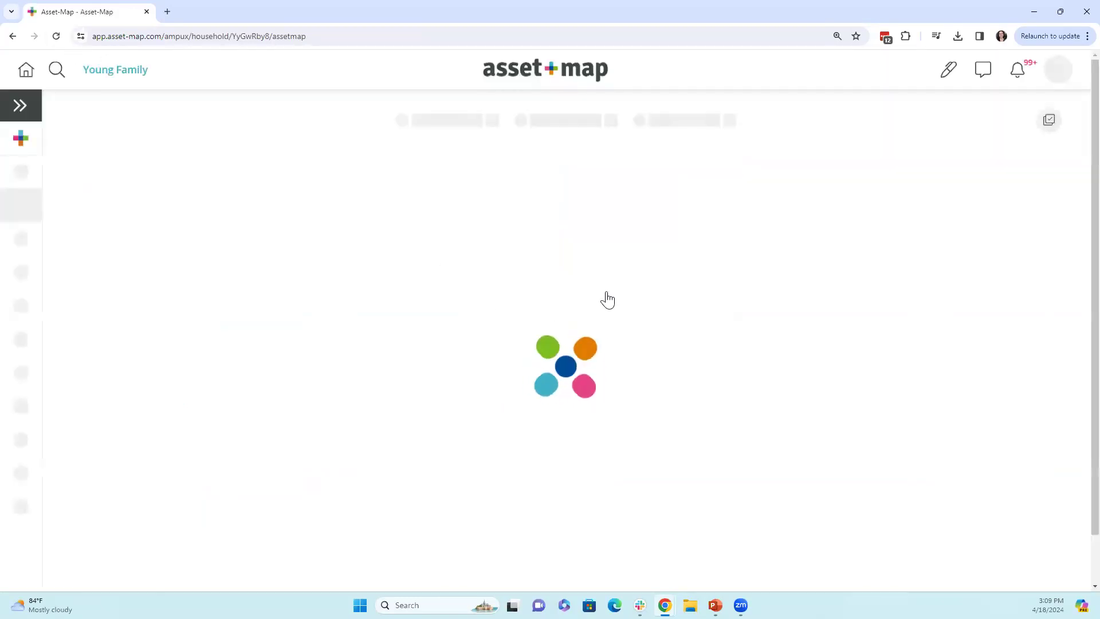
Reset the primary member's client portal permission set to Reader and save the update
left_click(507, 400)
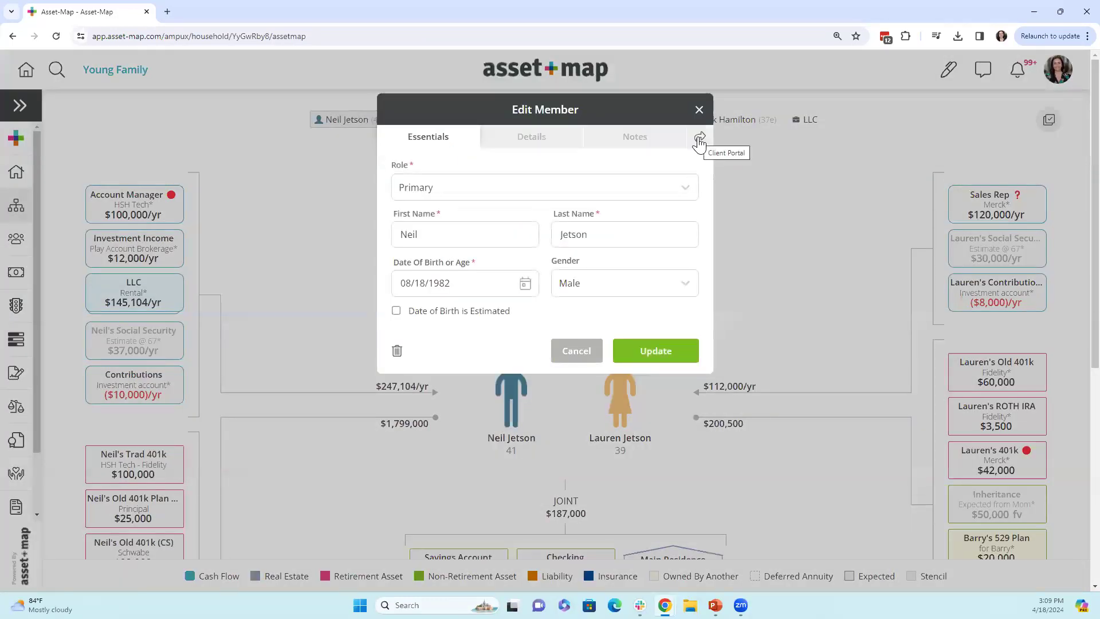
left_click(699, 139)
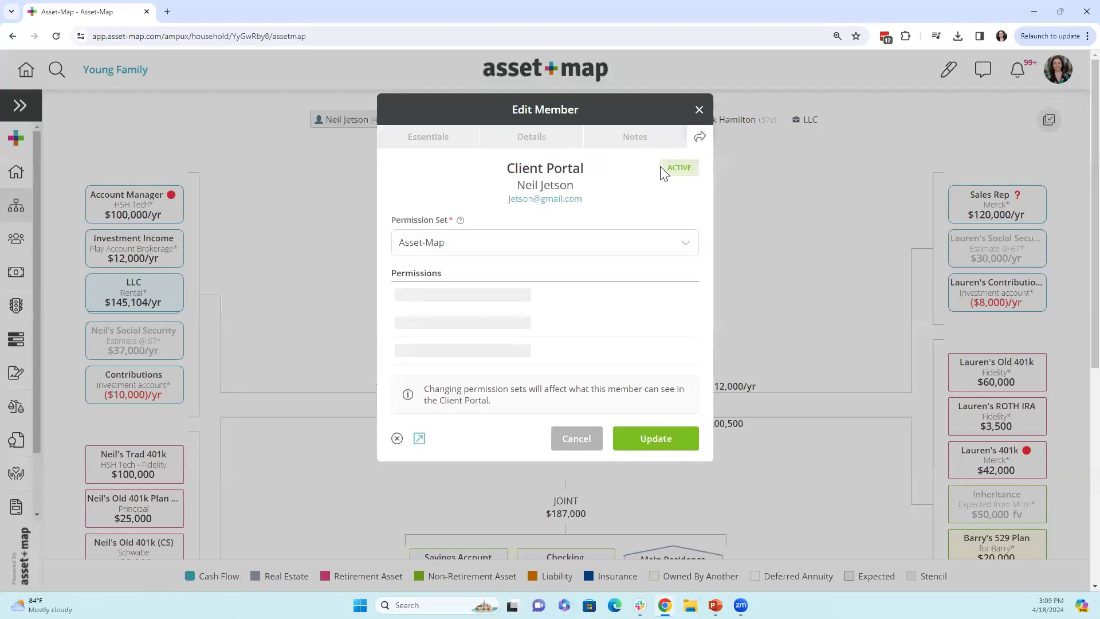
left_click(446, 251)
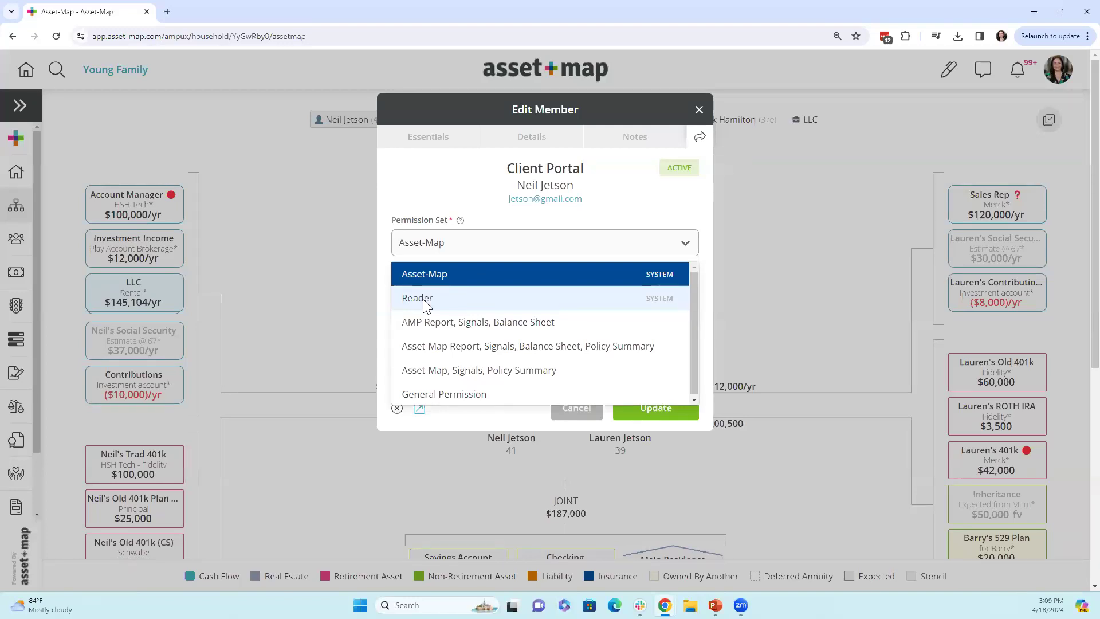
left_click(425, 299)
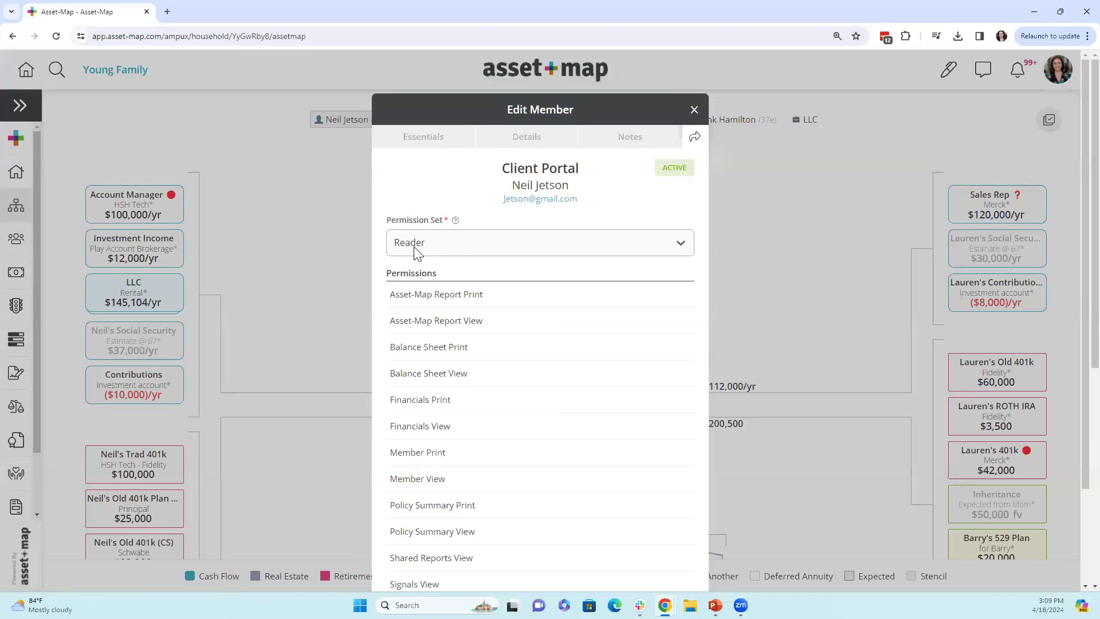
scroll(453, 284, "down", 1)
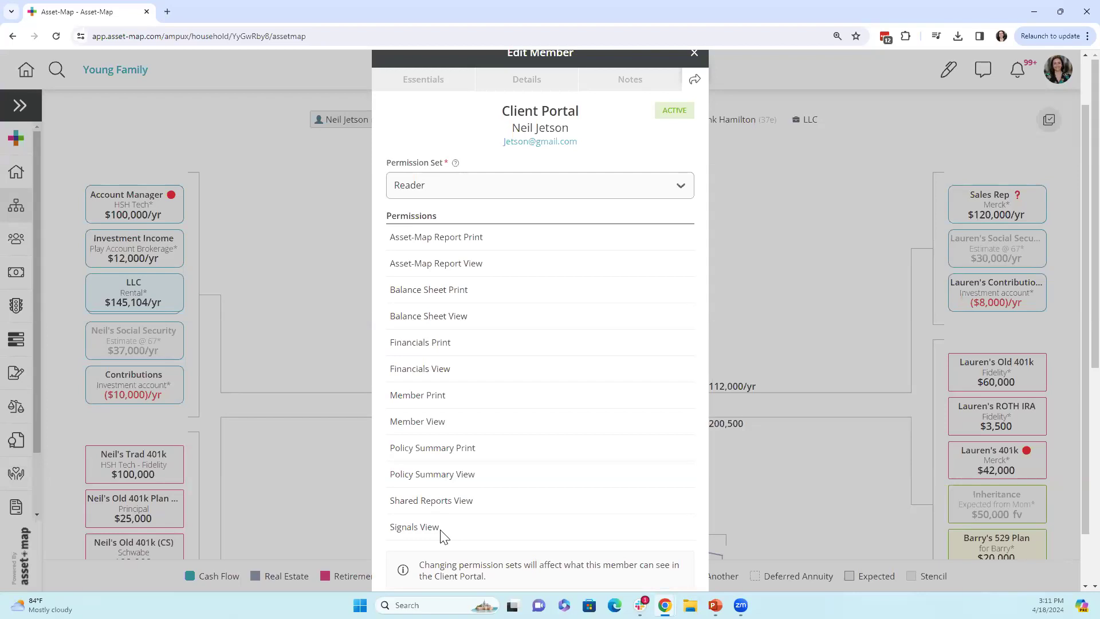
scroll(584, 327, "down", 2)
left_click(678, 557)
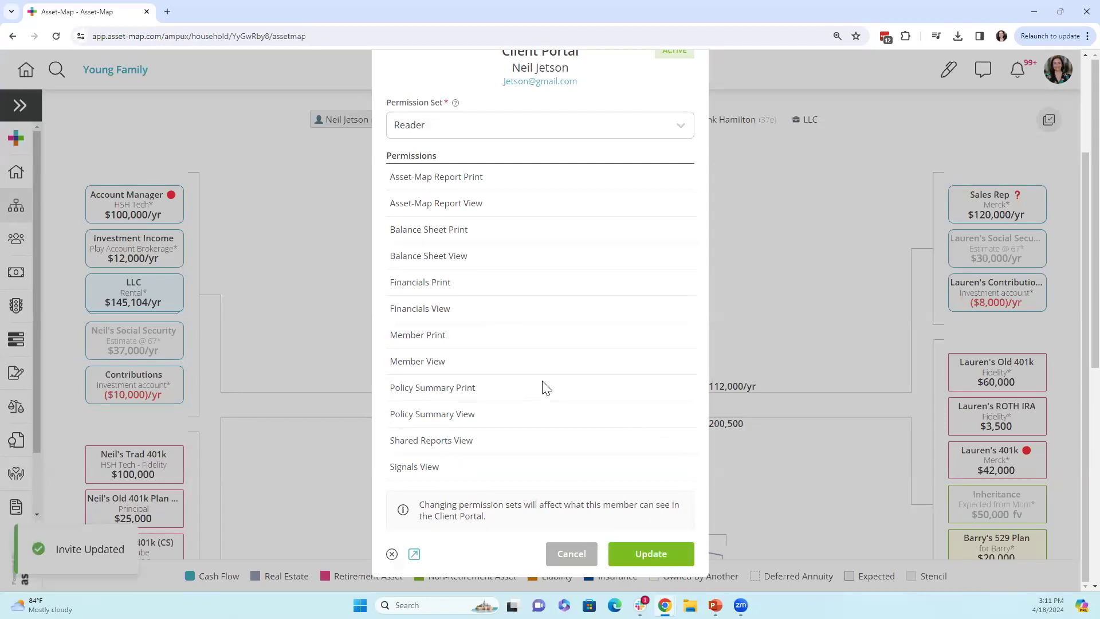
left_click(414, 554)
Confirm entering the client preview to view the Young Family asset map
left_click(581, 285)
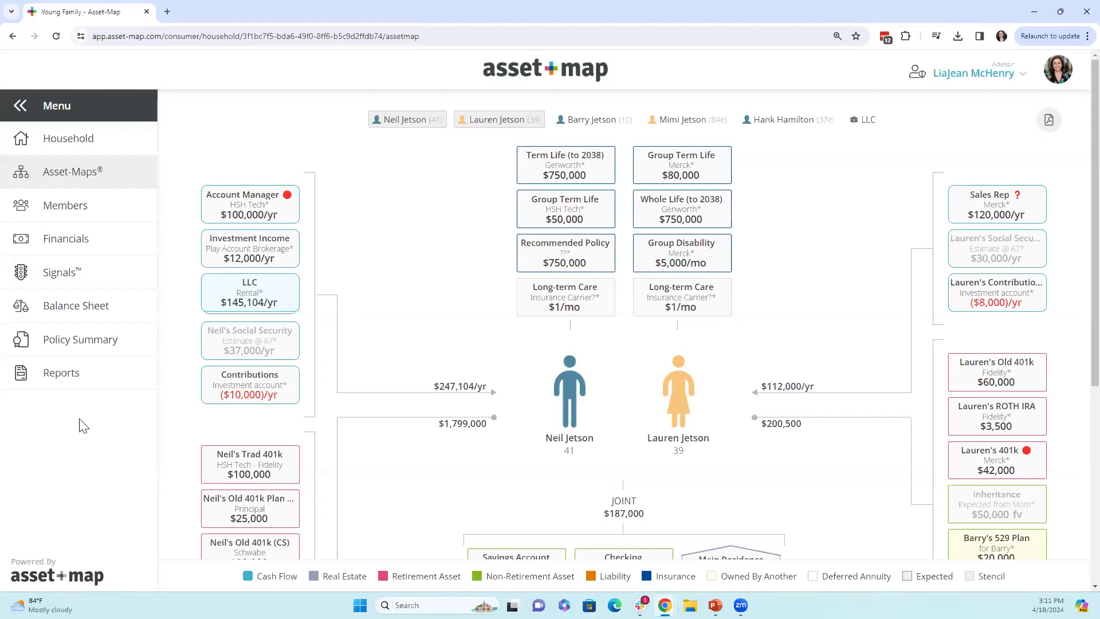
left_click(71, 145)
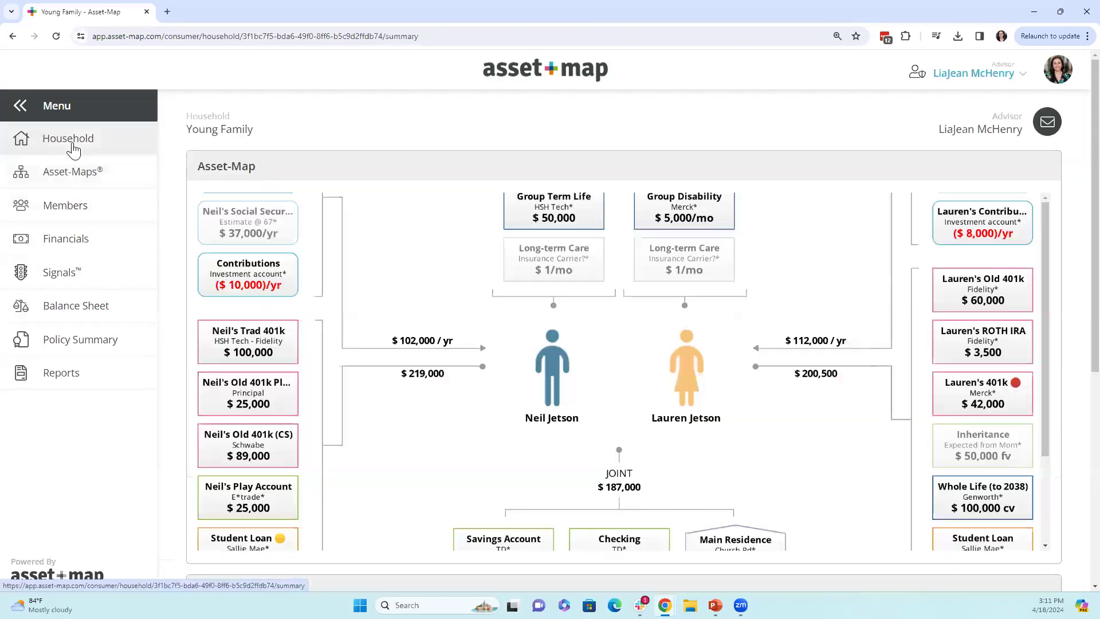
scroll(424, 286, "down", 3)
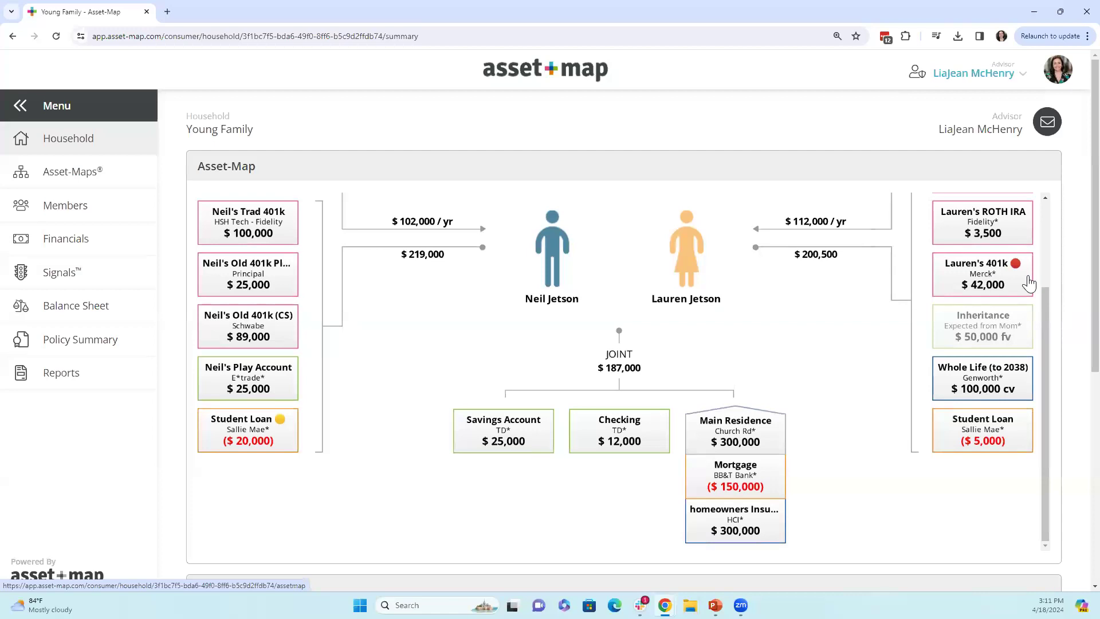
scroll(1073, 312, "down", 6)
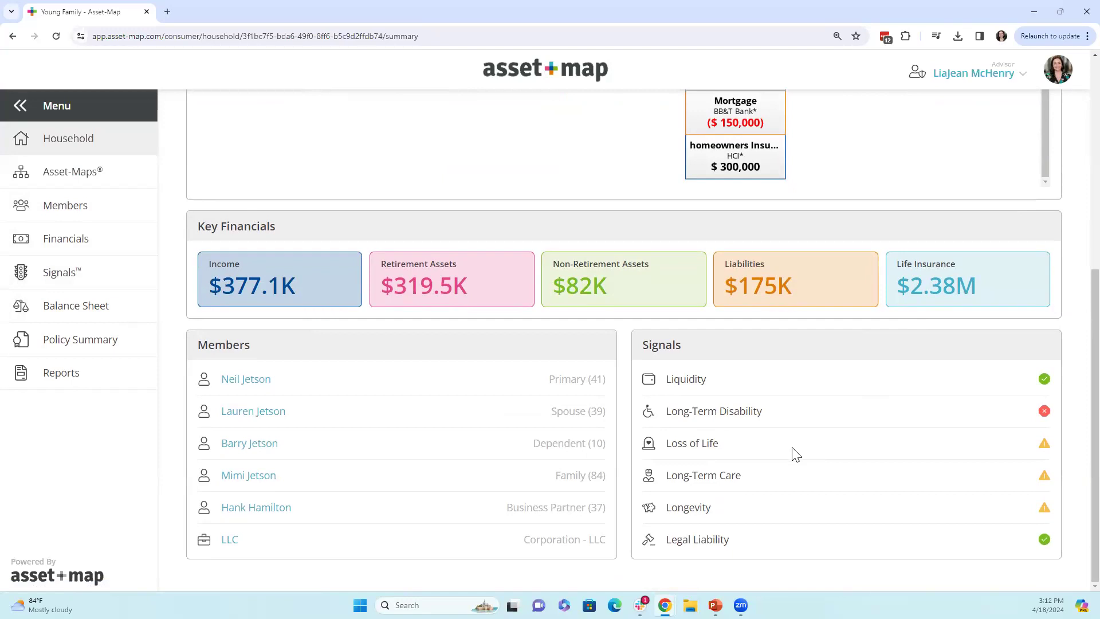
left_click(90, 177)
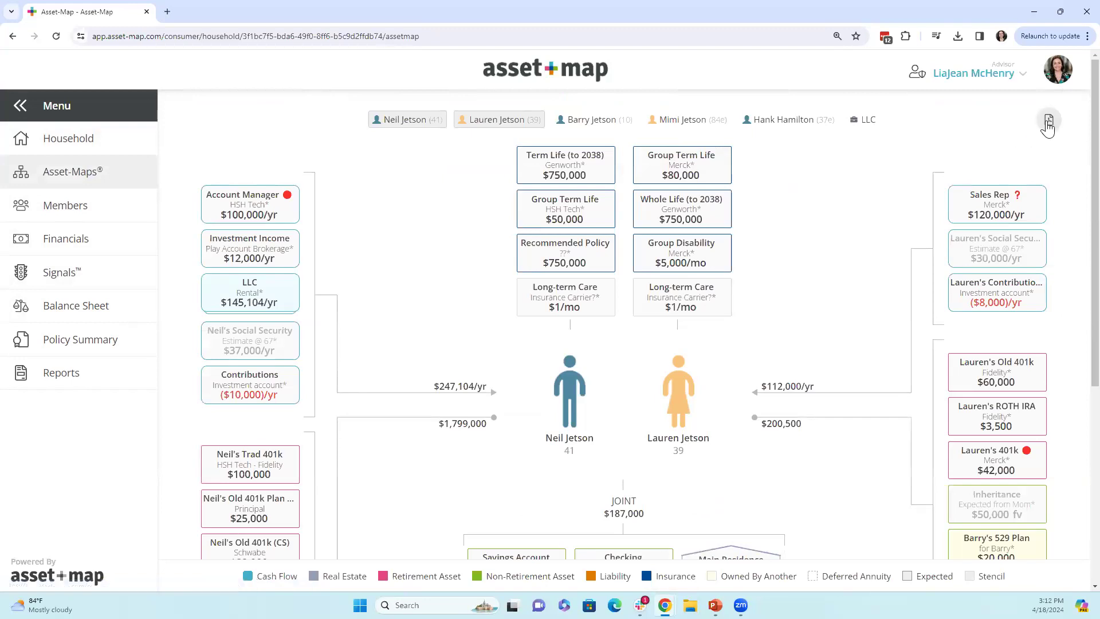
left_click(90, 215)
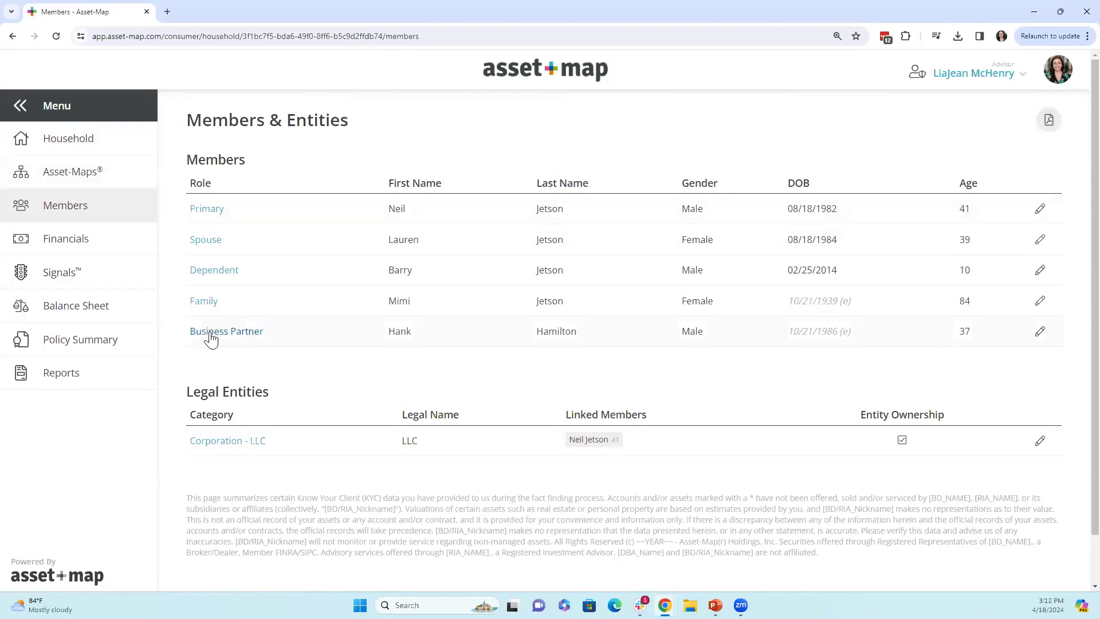
Check the primary member's details, close them, and open the household Financials page
left_click(206, 211)
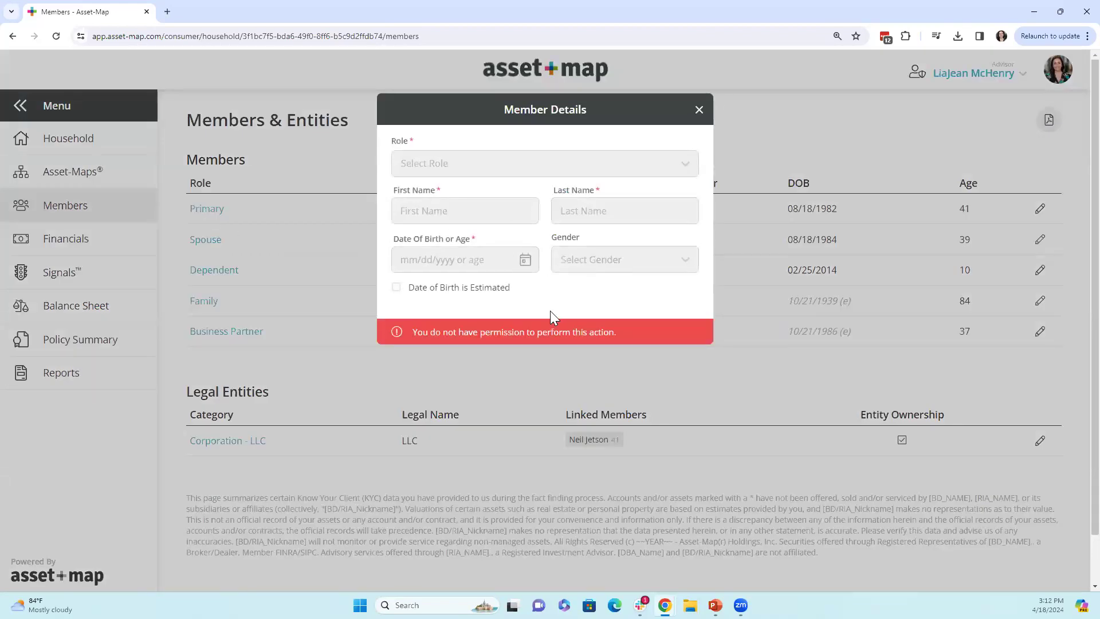
left_click(698, 112)
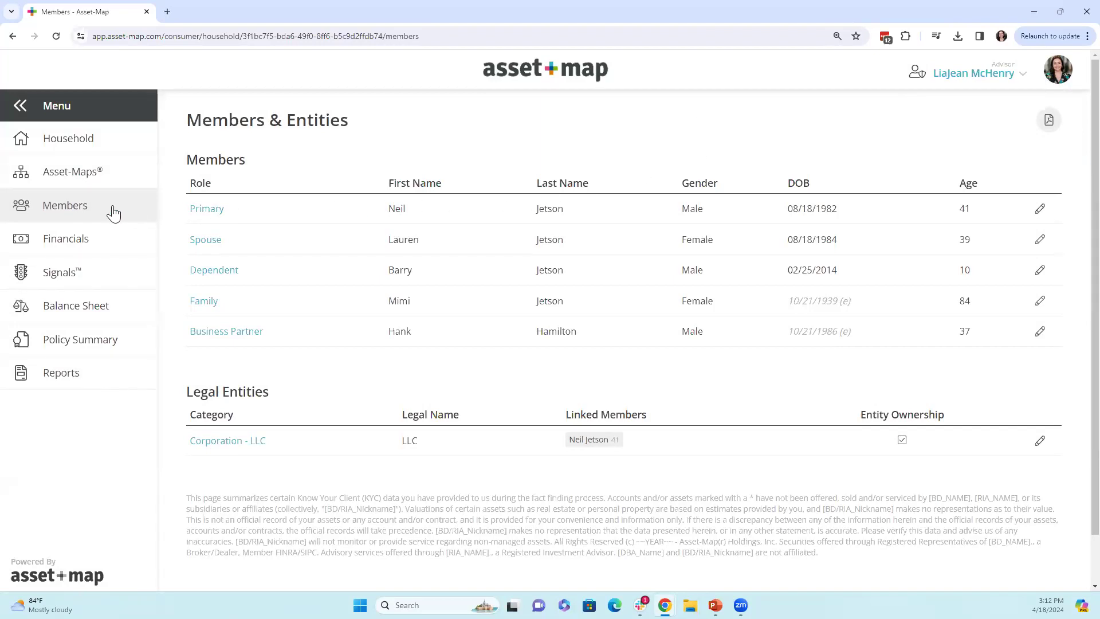
left_click(90, 239)
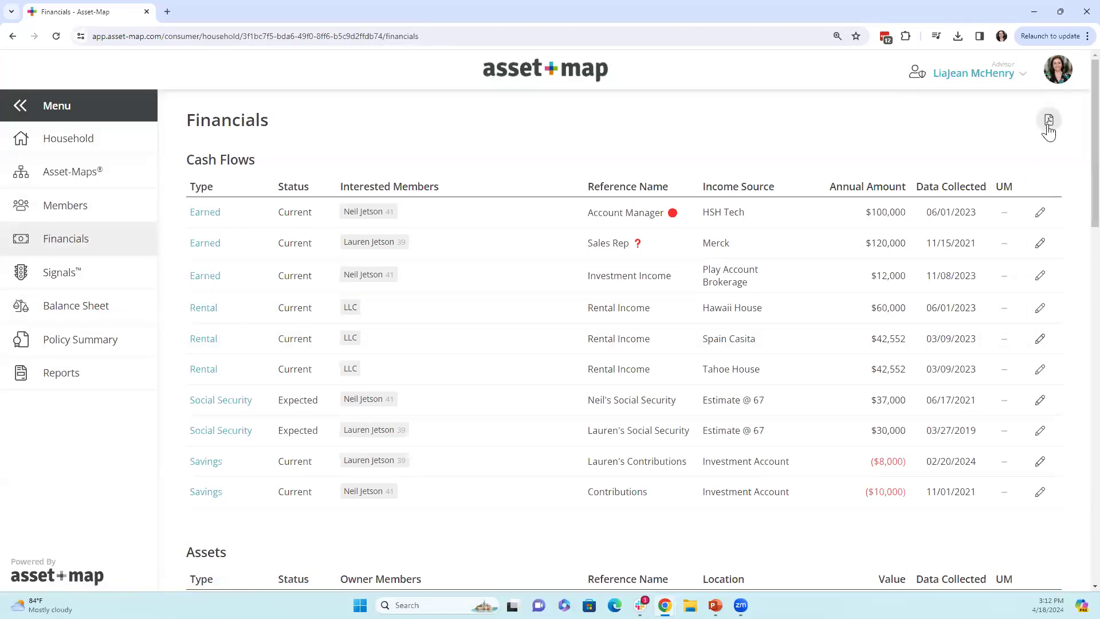
Return to the asset map, glance at Investment Income, then open the Balance Sheet
left_click(84, 173)
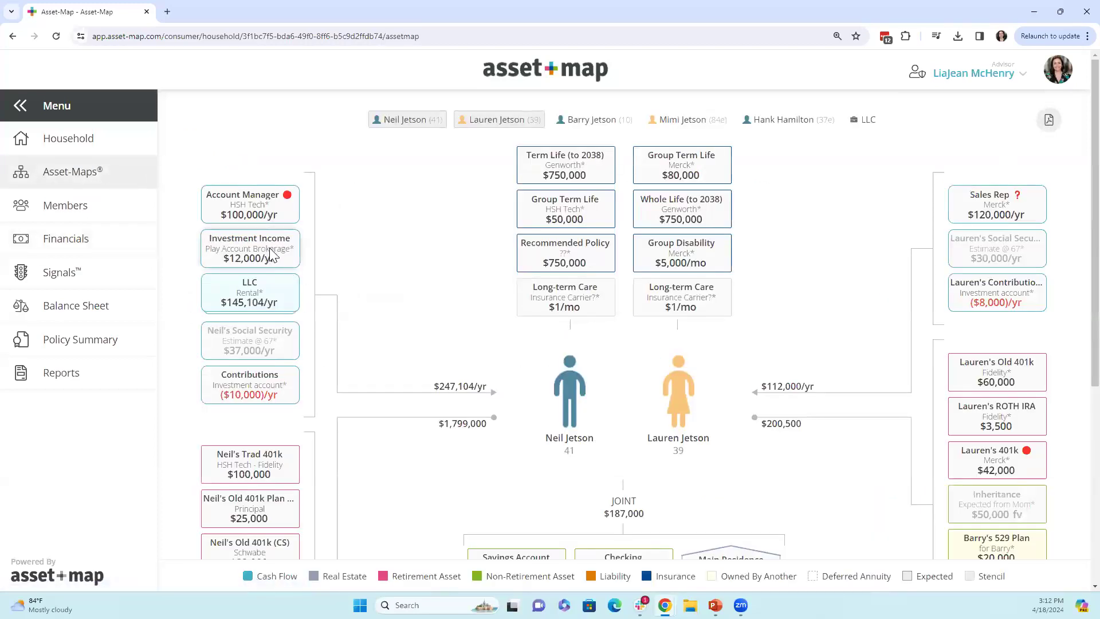
left_click(269, 252)
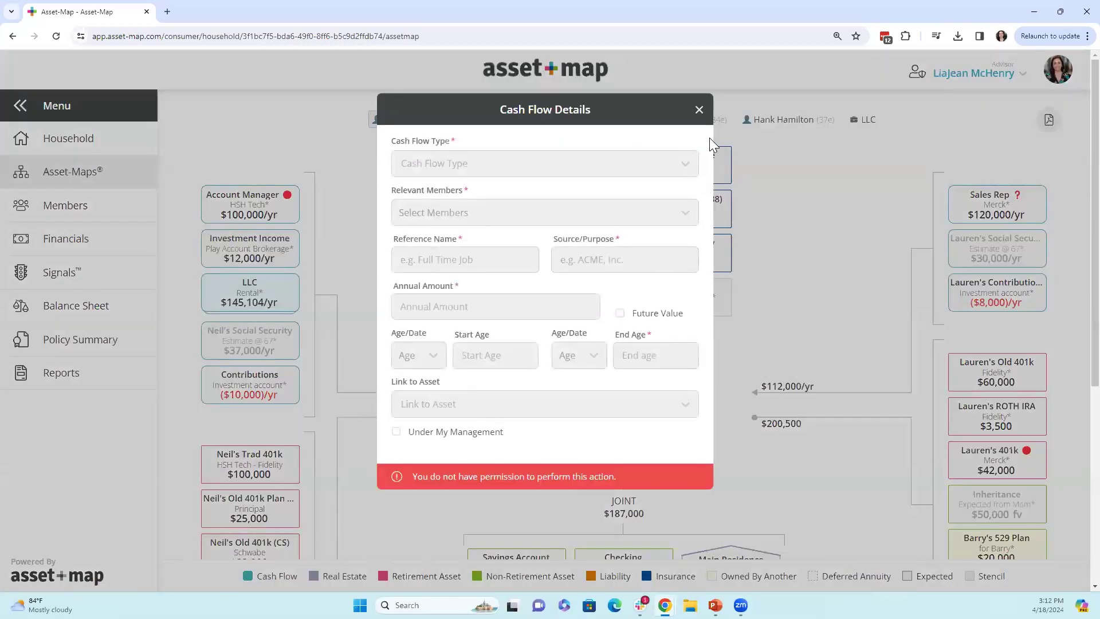
left_click(699, 110)
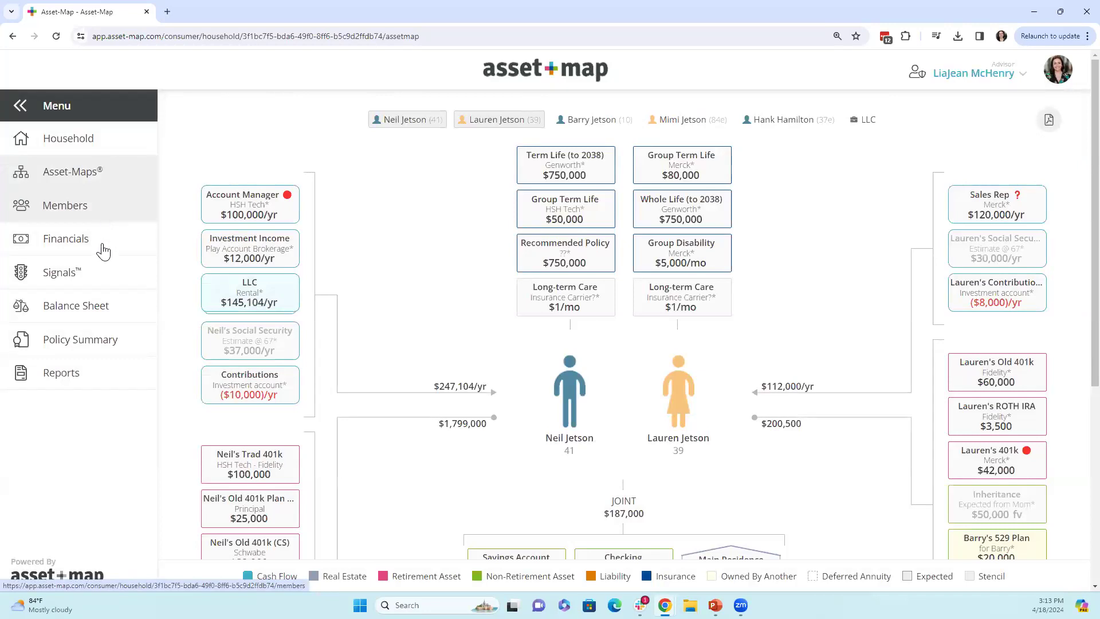
left_click(105, 308)
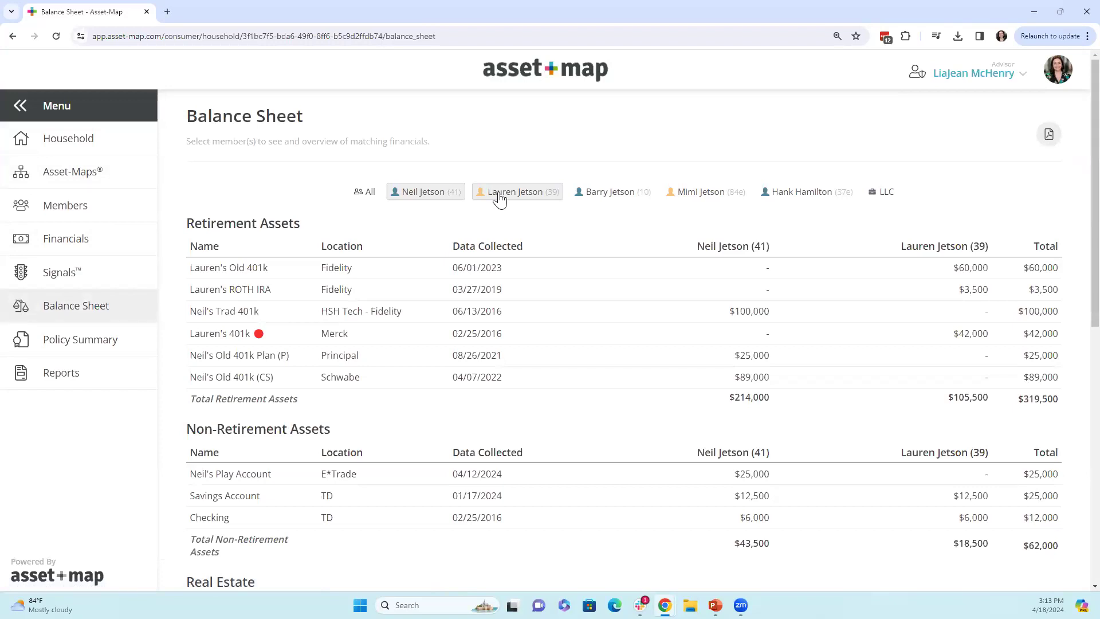
Toggle the Balance Sheet member chips down to the husband and the LLC, then open Policy Summary
left_click(499, 197)
left_click(627, 196)
left_click(703, 196)
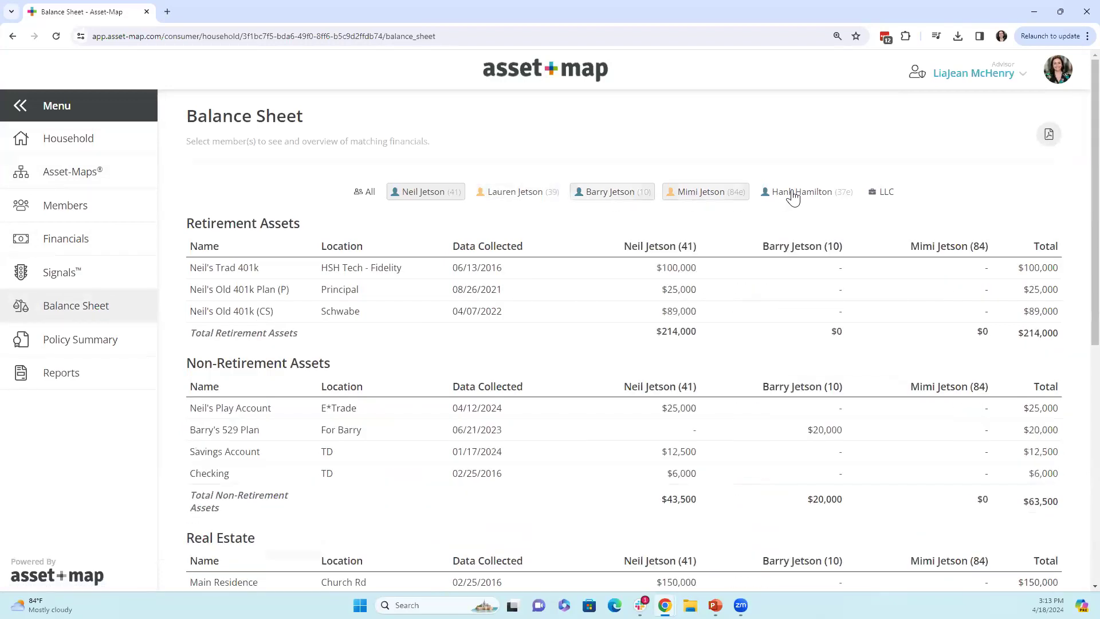
left_click(715, 197)
left_click(639, 196)
left_click(865, 195)
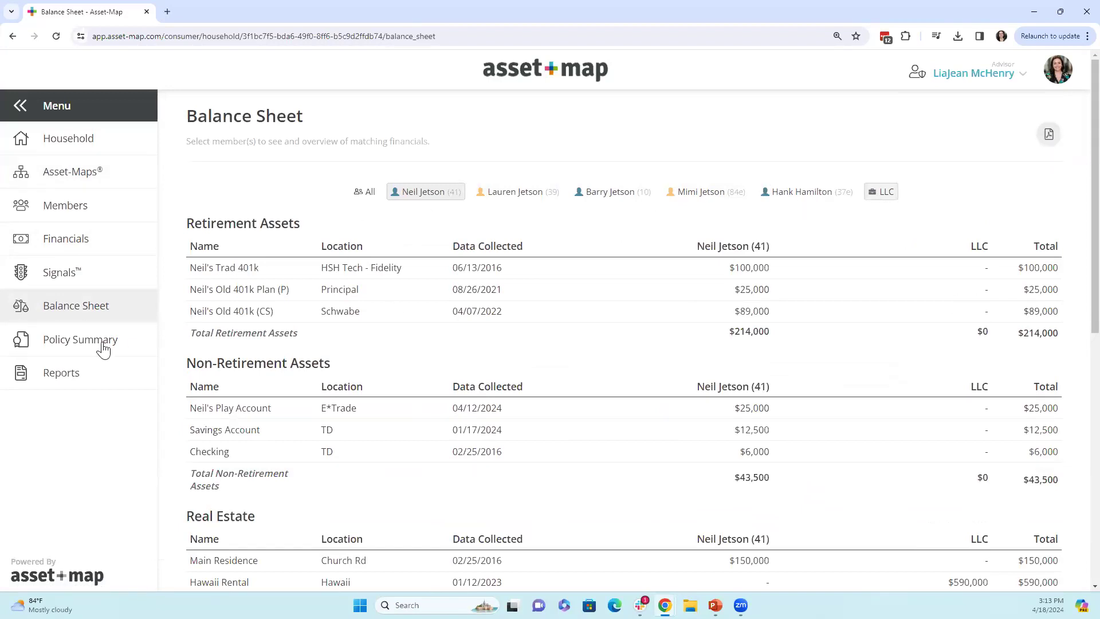
left_click(72, 352)
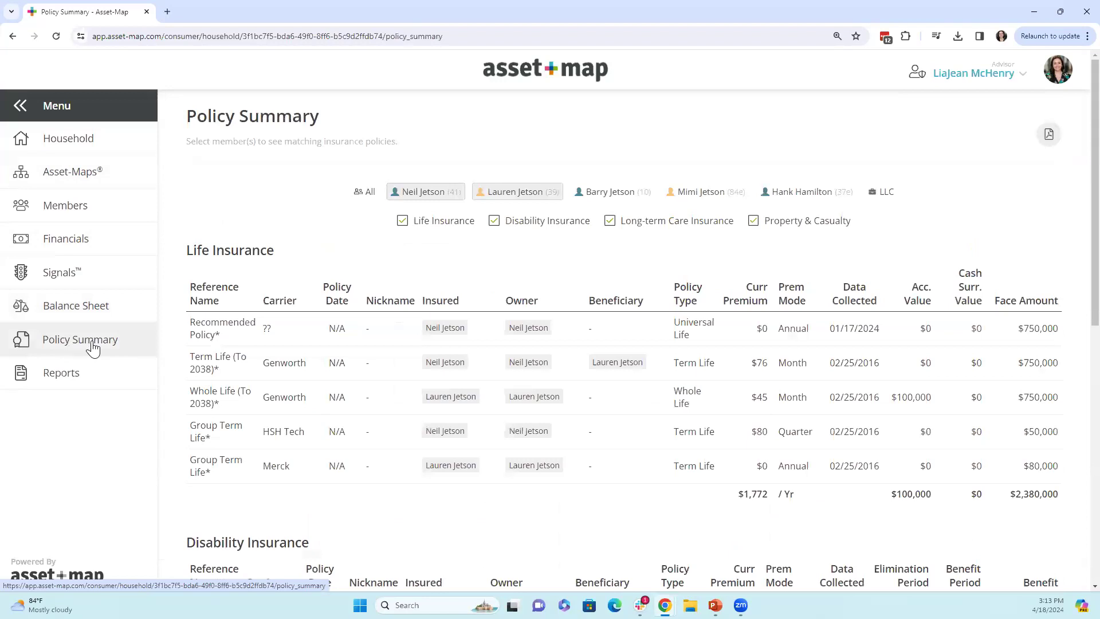
Show only the husband's policies without Disability, Long-term Care and Property & Casualty, then view Reports
left_click(511, 194)
left_click(494, 221)
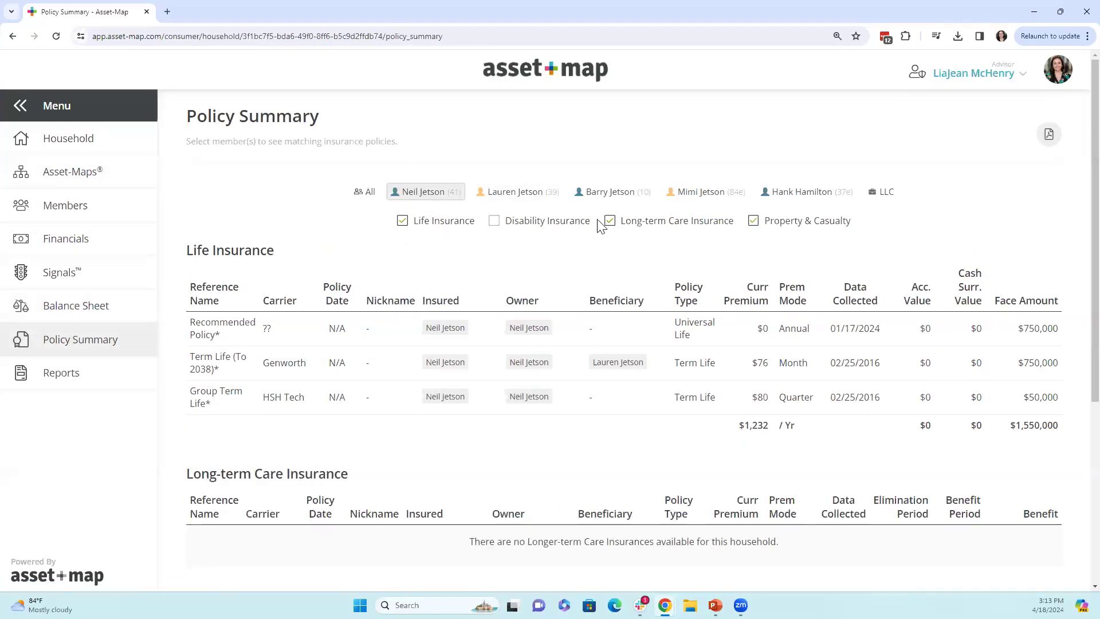
left_click(609, 222)
left_click(752, 221)
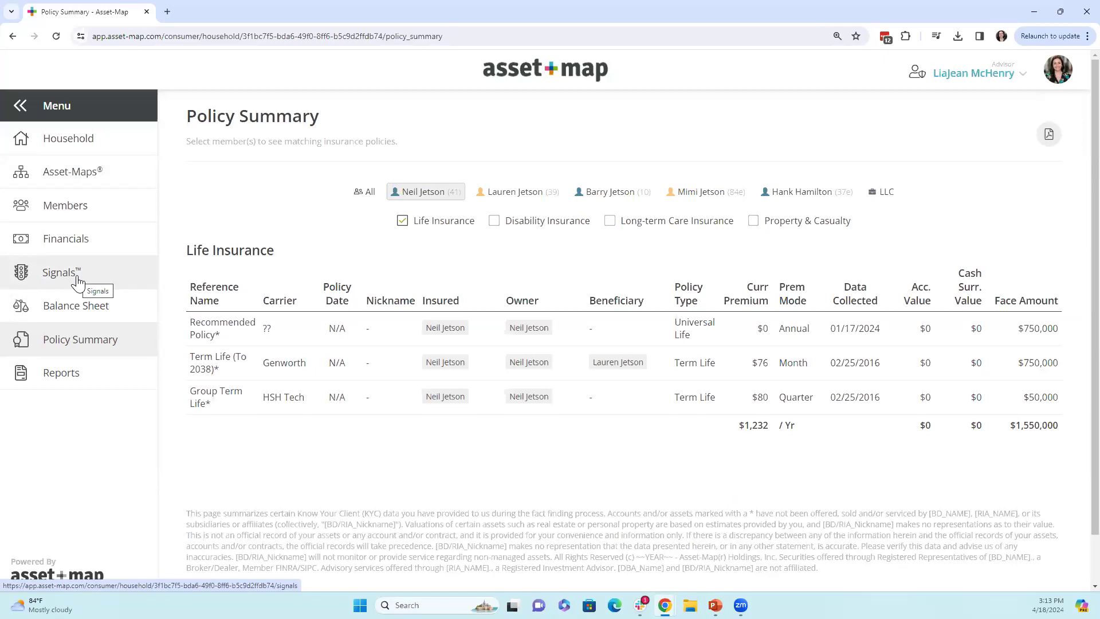
left_click(86, 375)
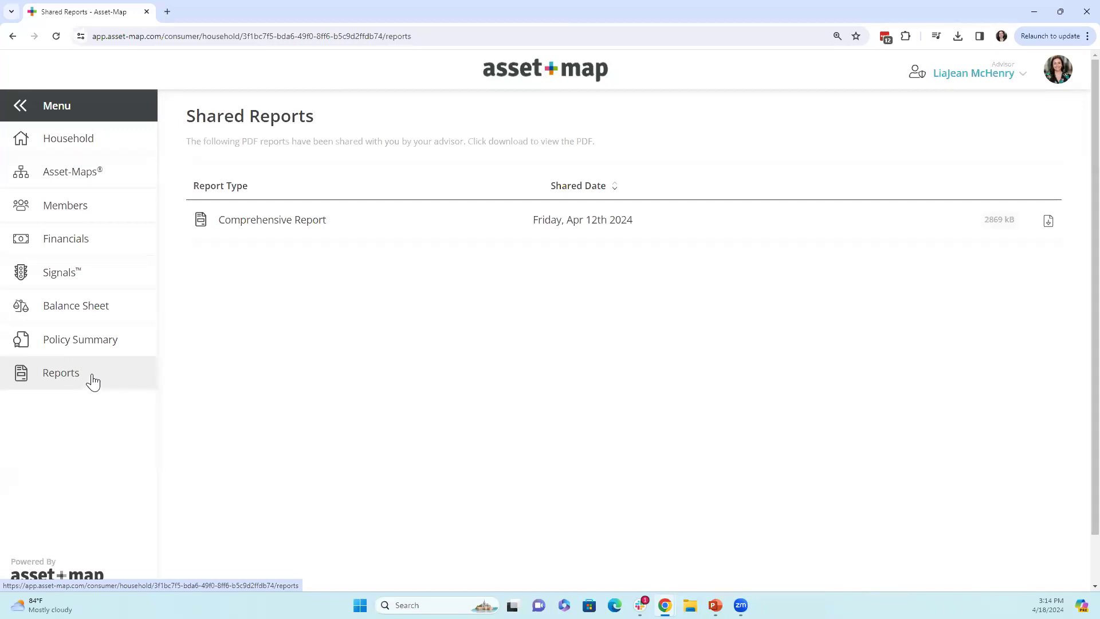
Exit the client preview from the avatar menu, back to the advisor's Young Family map
left_click(1058, 78)
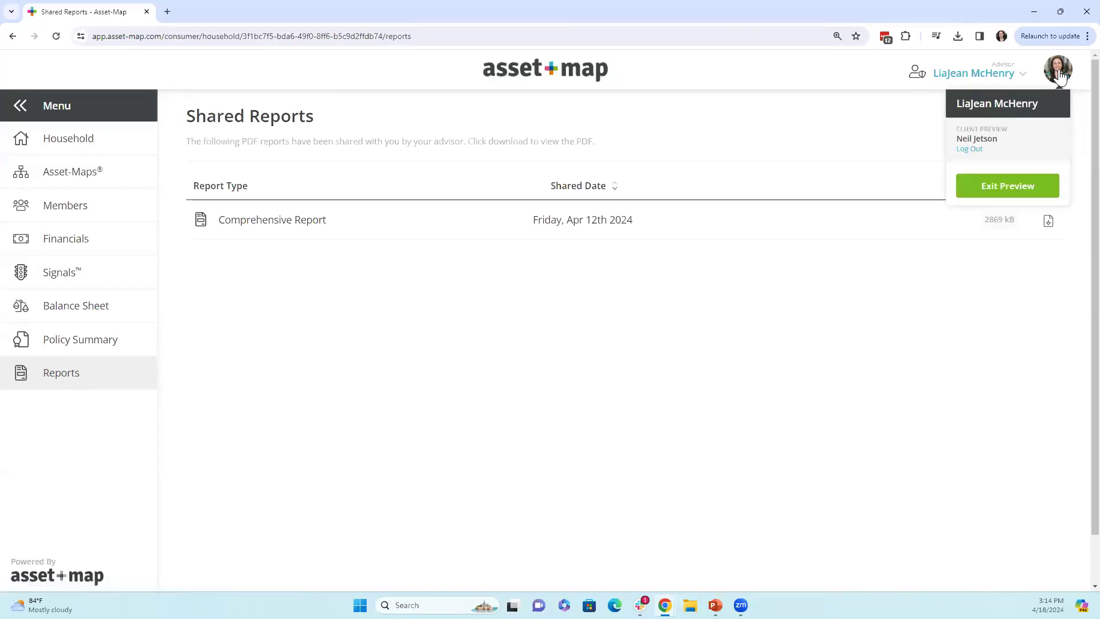
left_click(1010, 185)
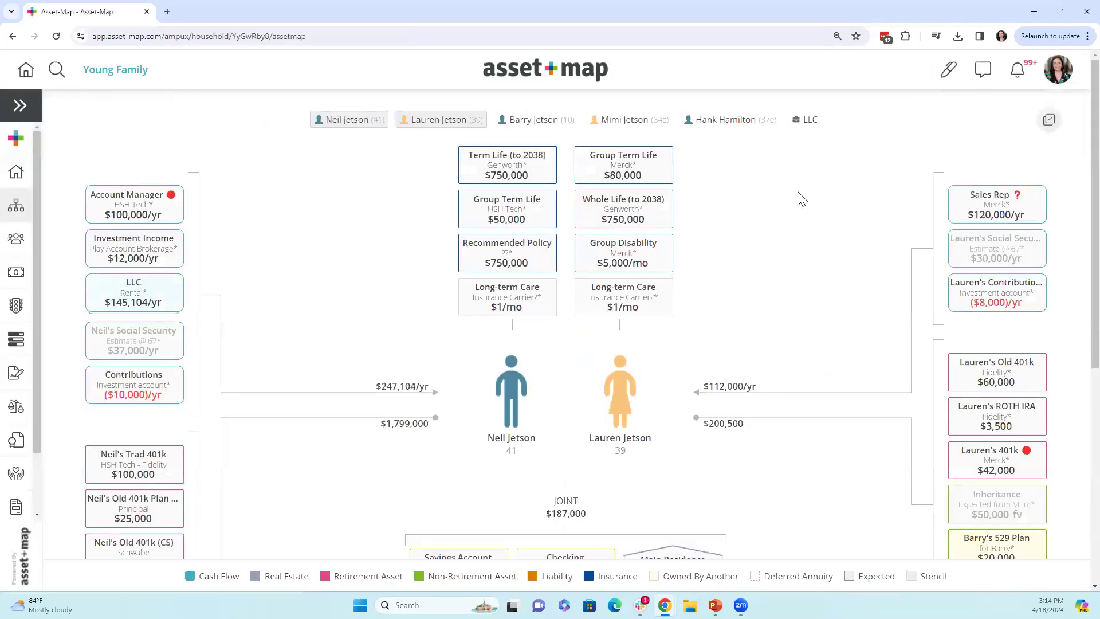
left_click(512, 407)
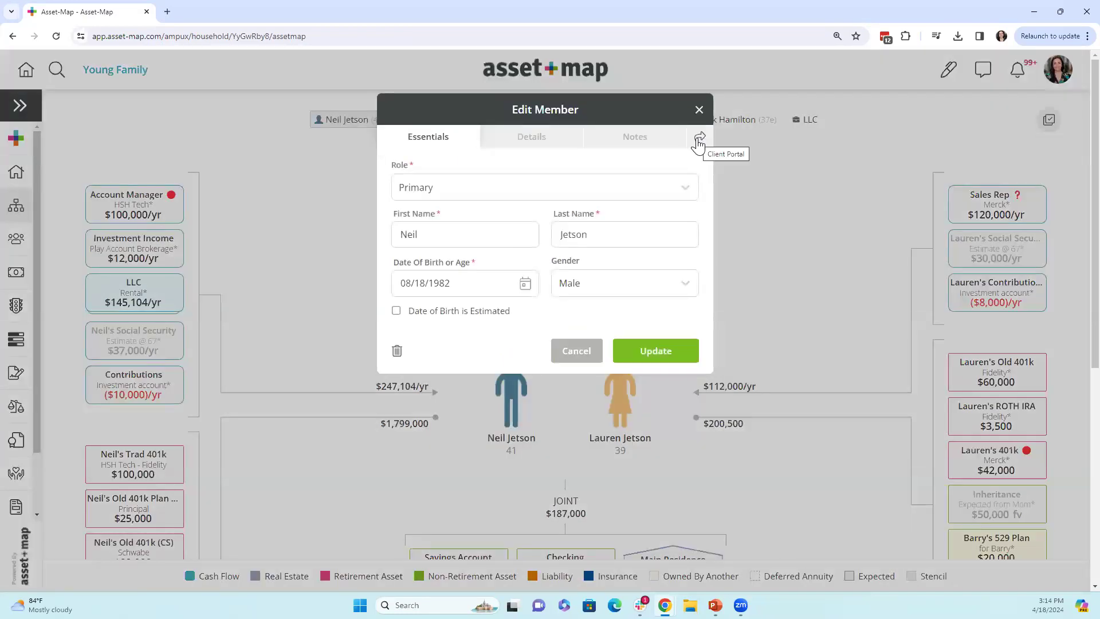
left_click(698, 140)
left_click(438, 243)
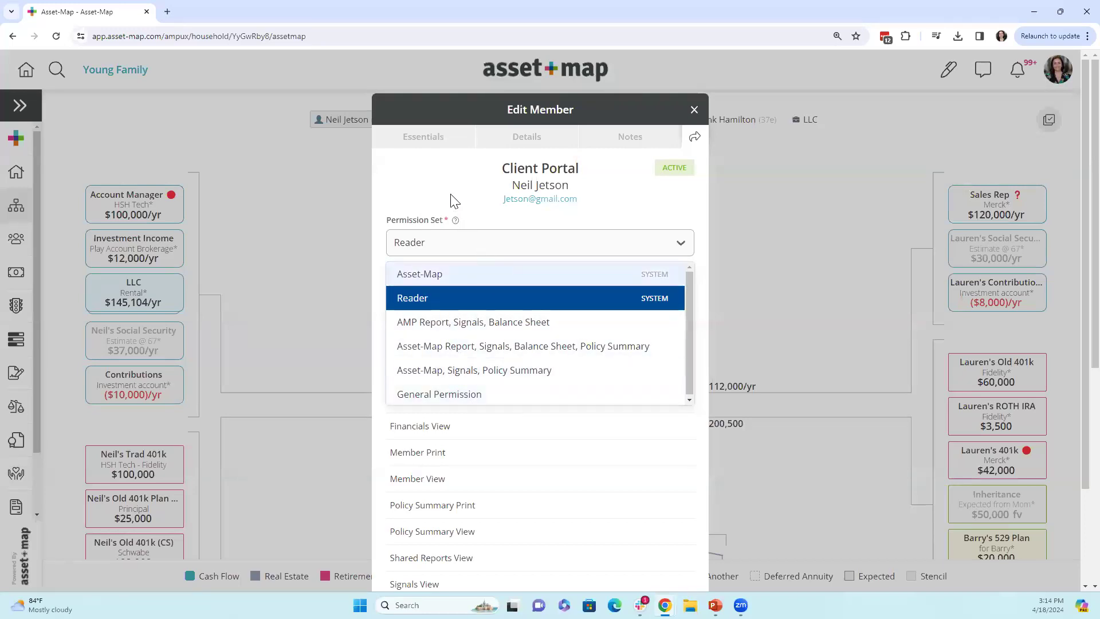
left_click(420, 274)
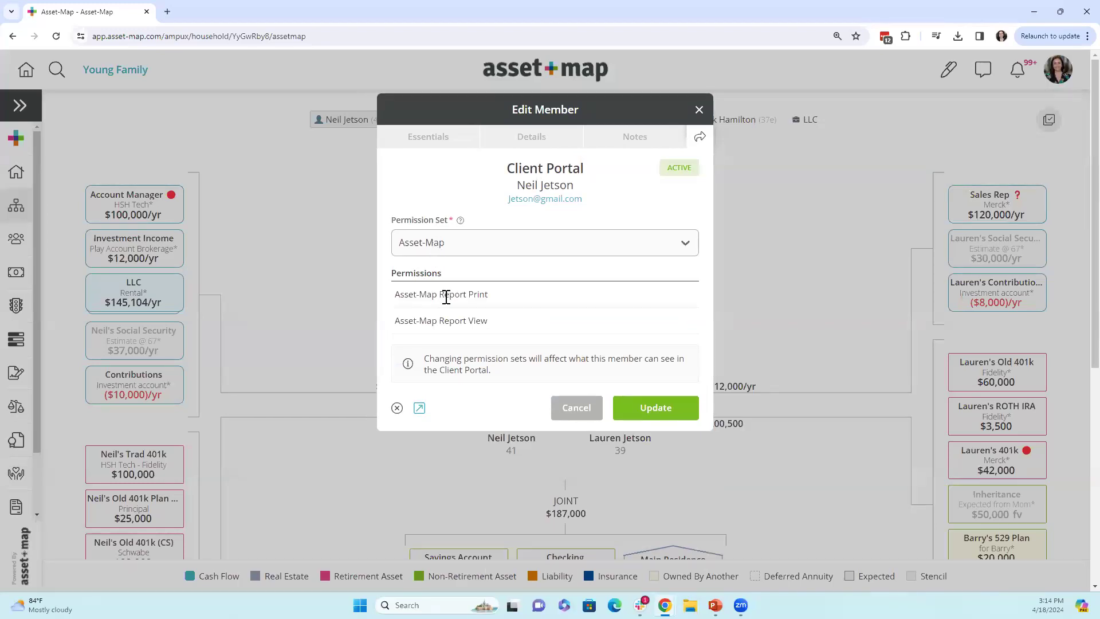
left_click(433, 255)
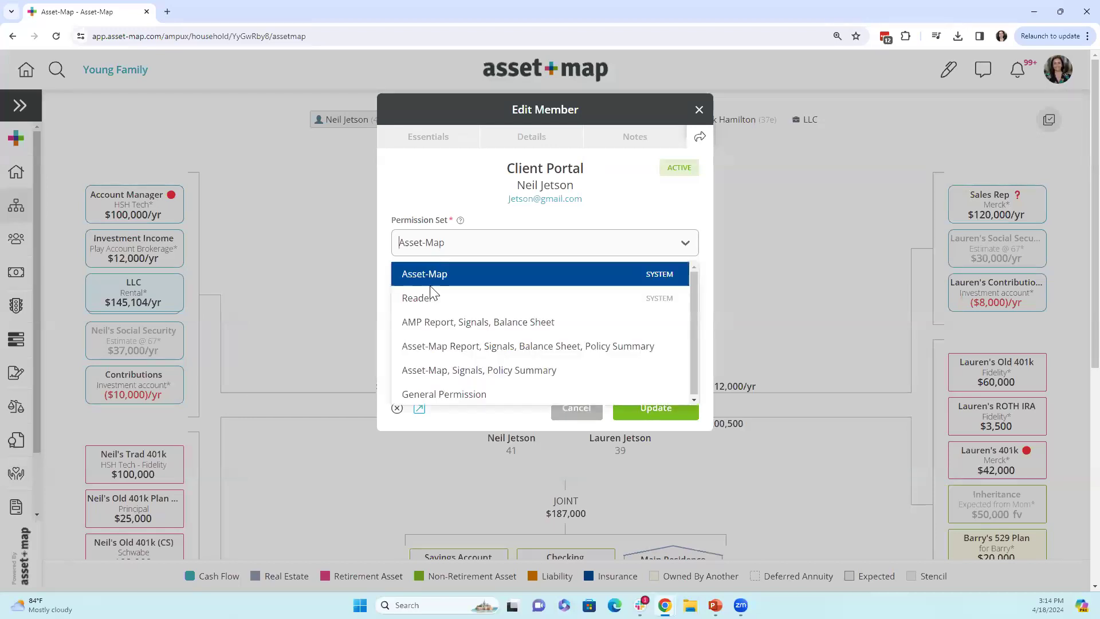
left_click(433, 293)
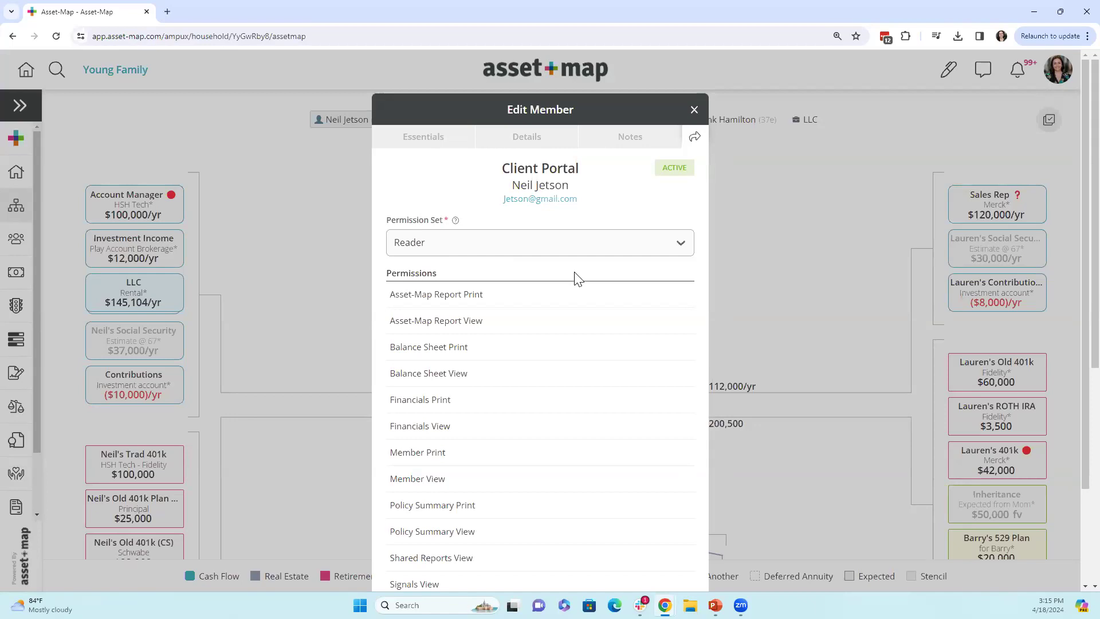
scroll(579, 283, "down", 1)
scroll(577, 285, "down", 2)
scroll(617, 265, "up", 3)
left_click(694, 109)
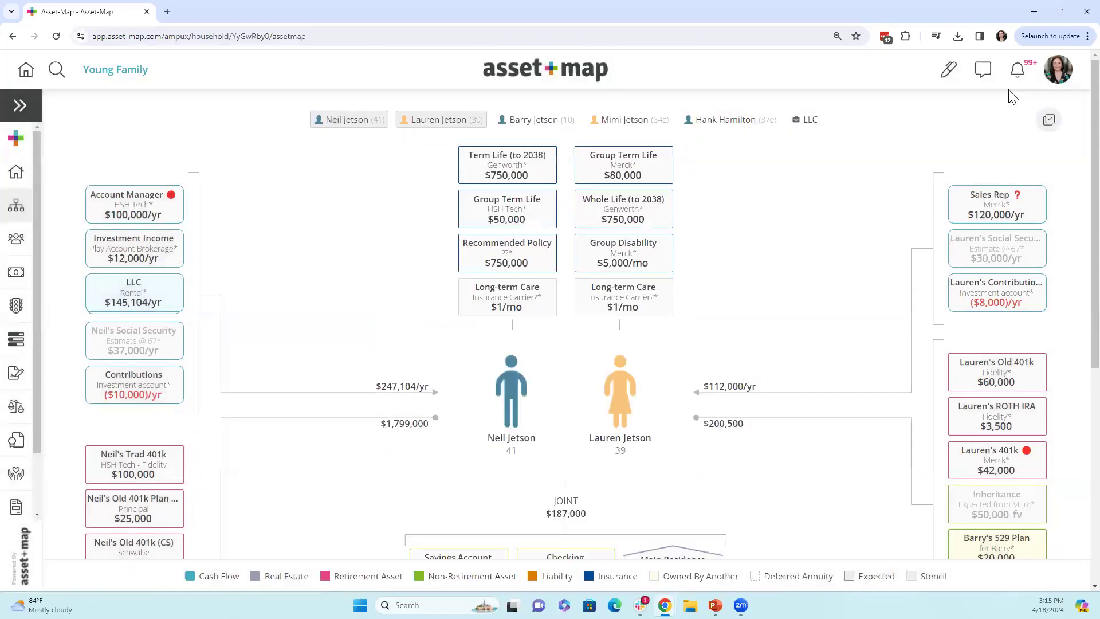
Open User Preferences from the account menu in a new browser tab and switch to it
left_click(1058, 69)
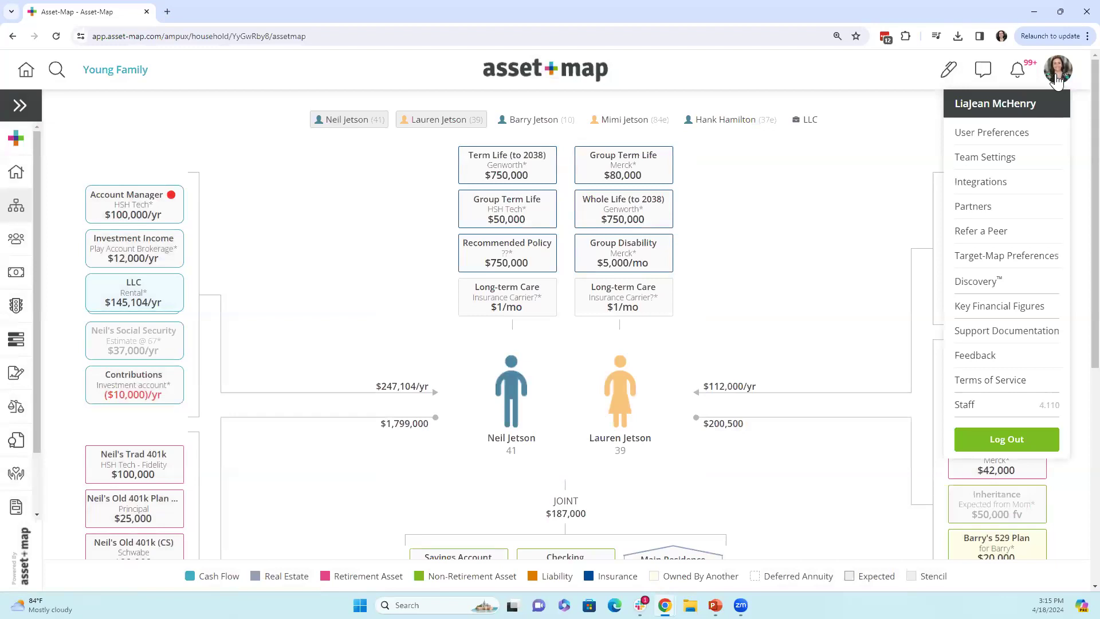
right_click(999, 133)
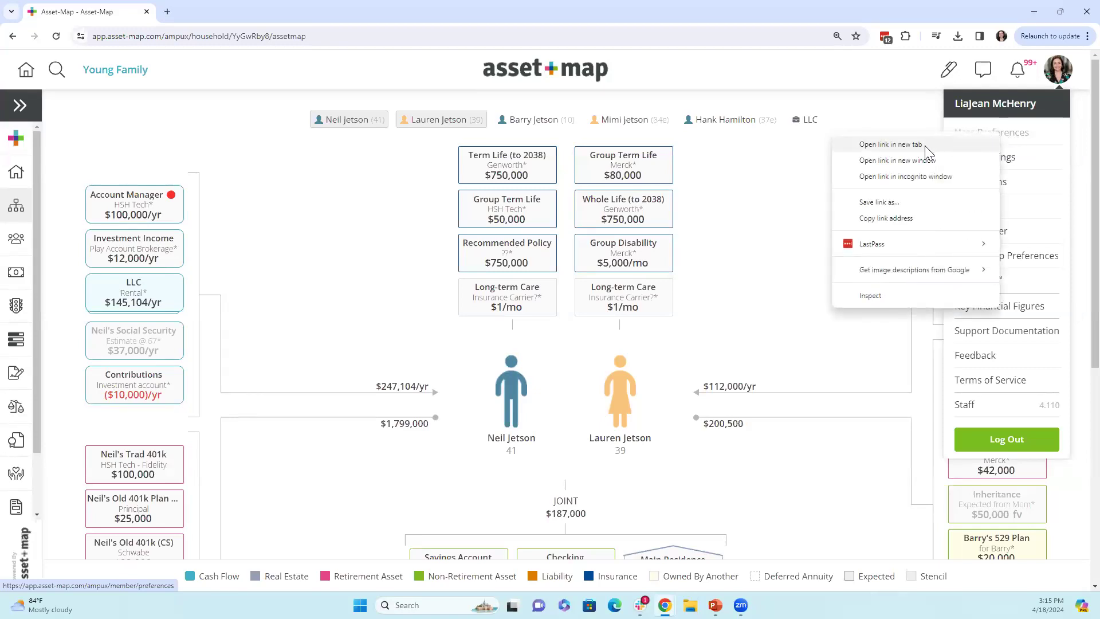
left_click(890, 144)
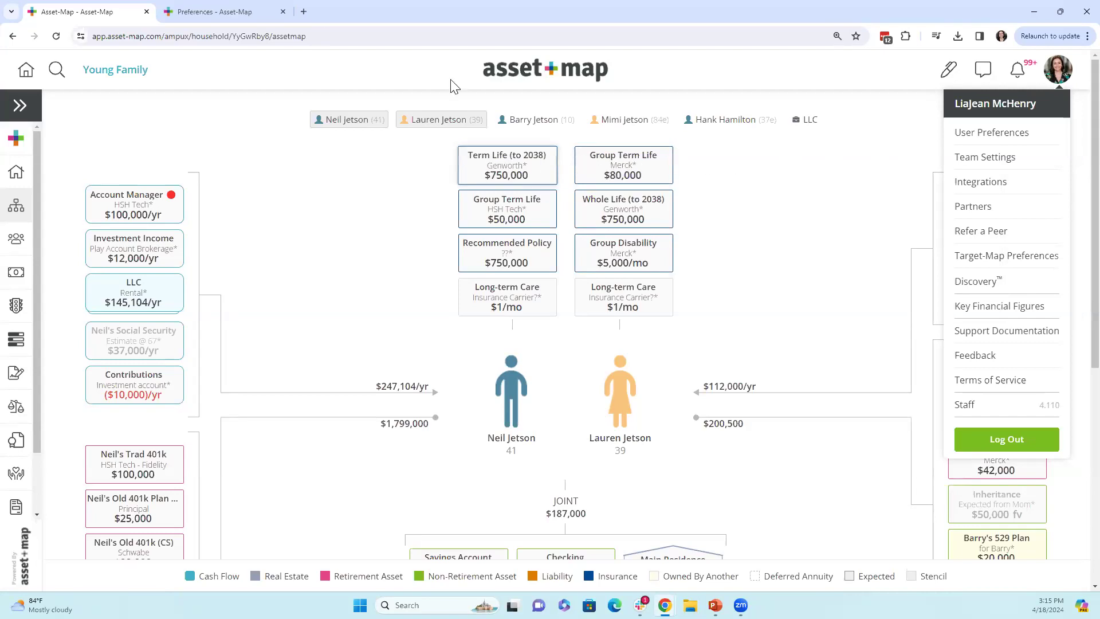
left_click(216, 12)
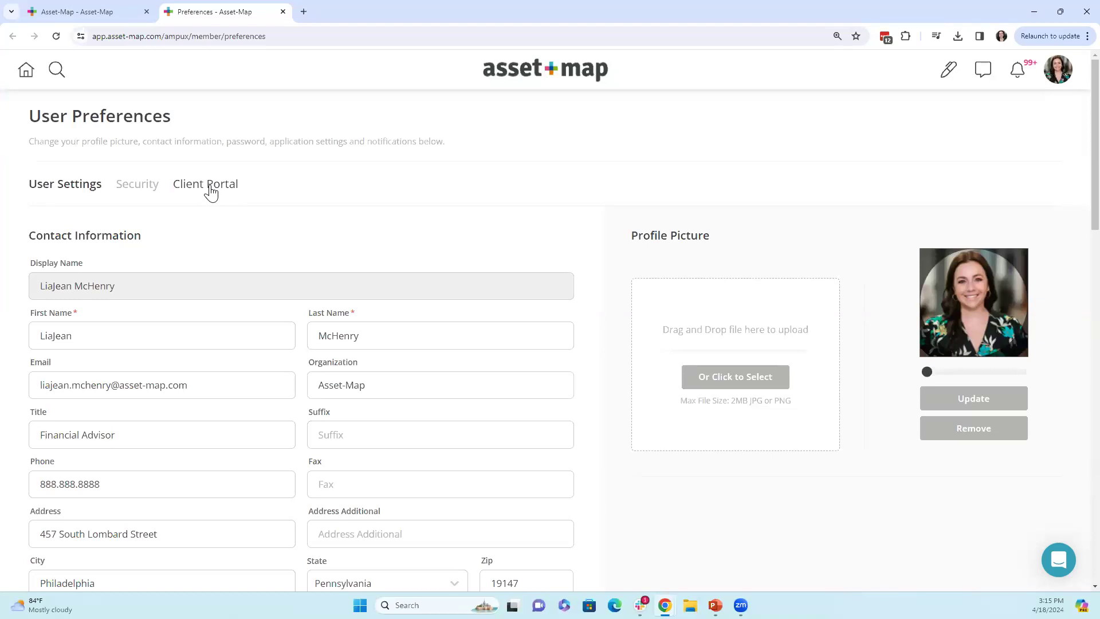
In the Client Portal preferences, look over the permission set list, then start a new permission set
left_click(211, 191)
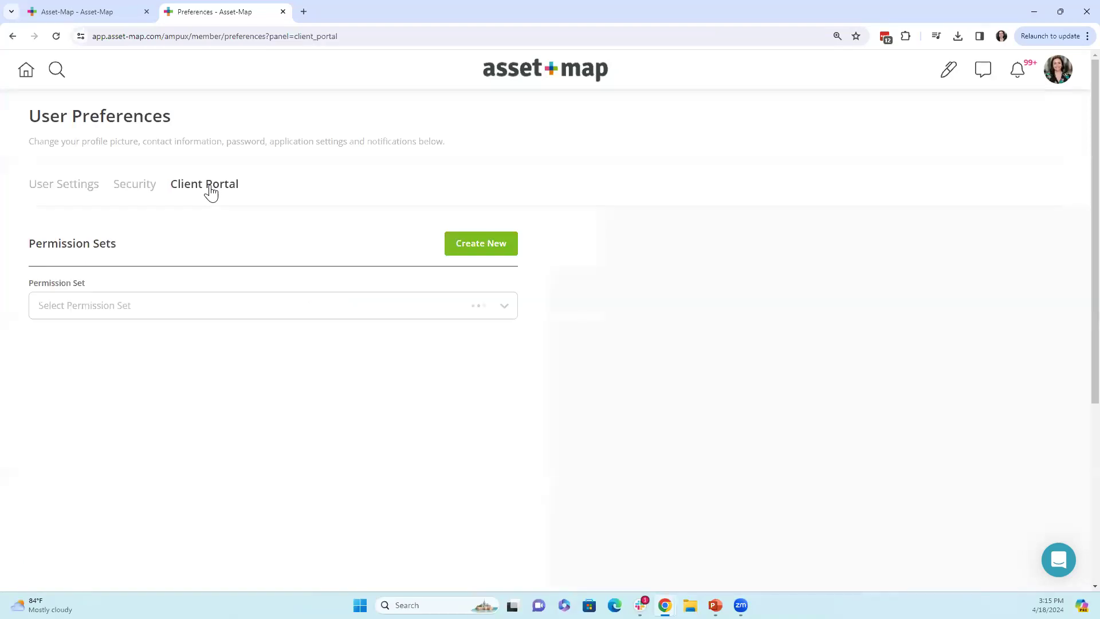
left_click(150, 312)
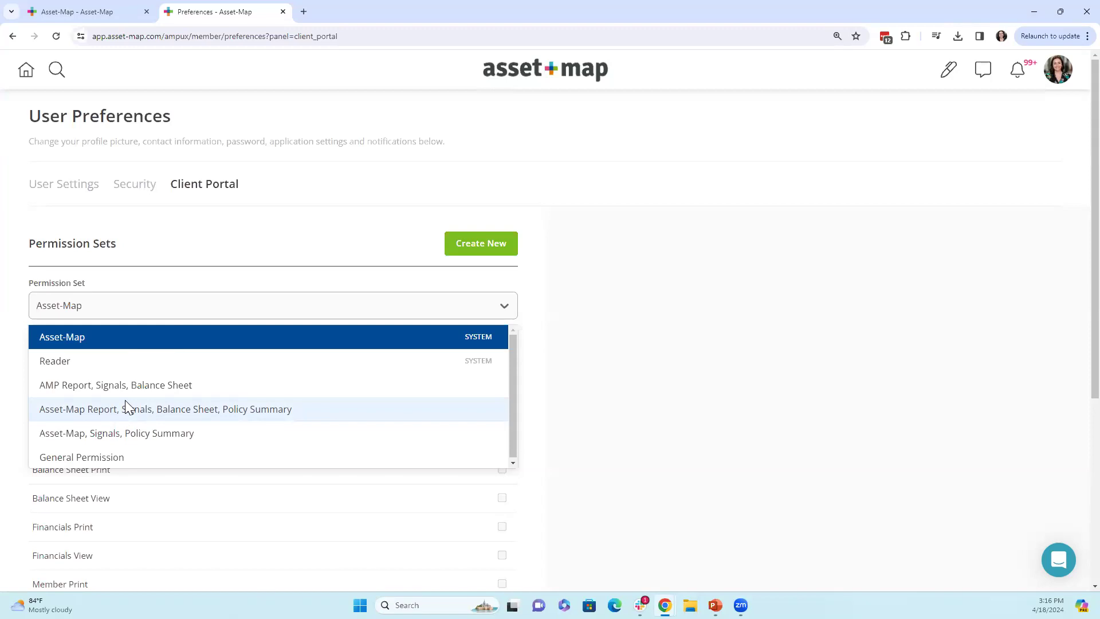
left_click(377, 242)
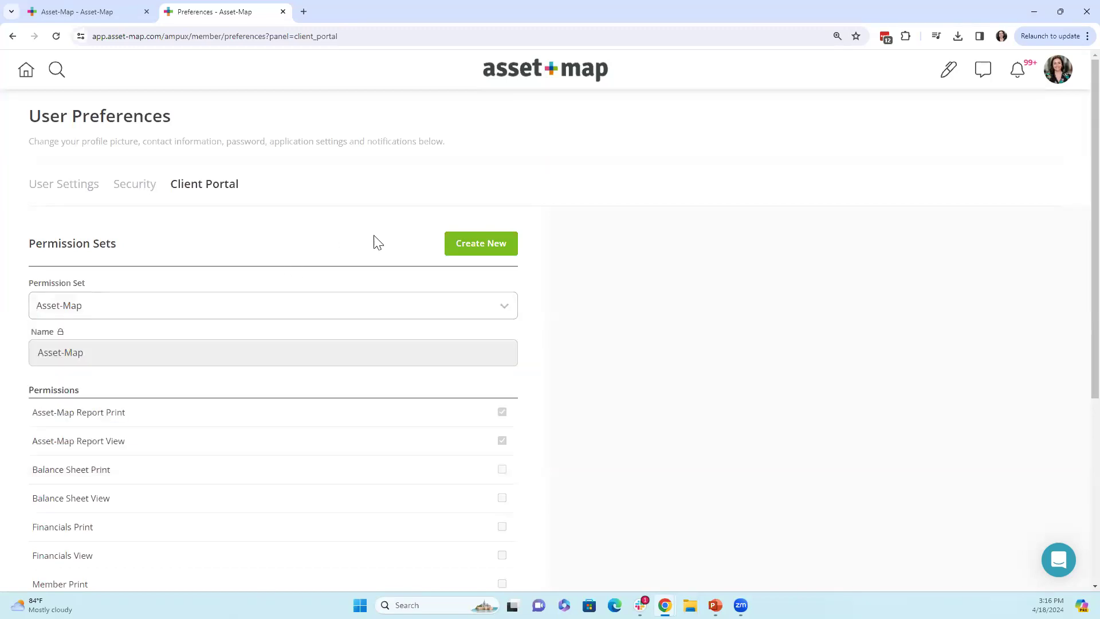
left_click(469, 248)
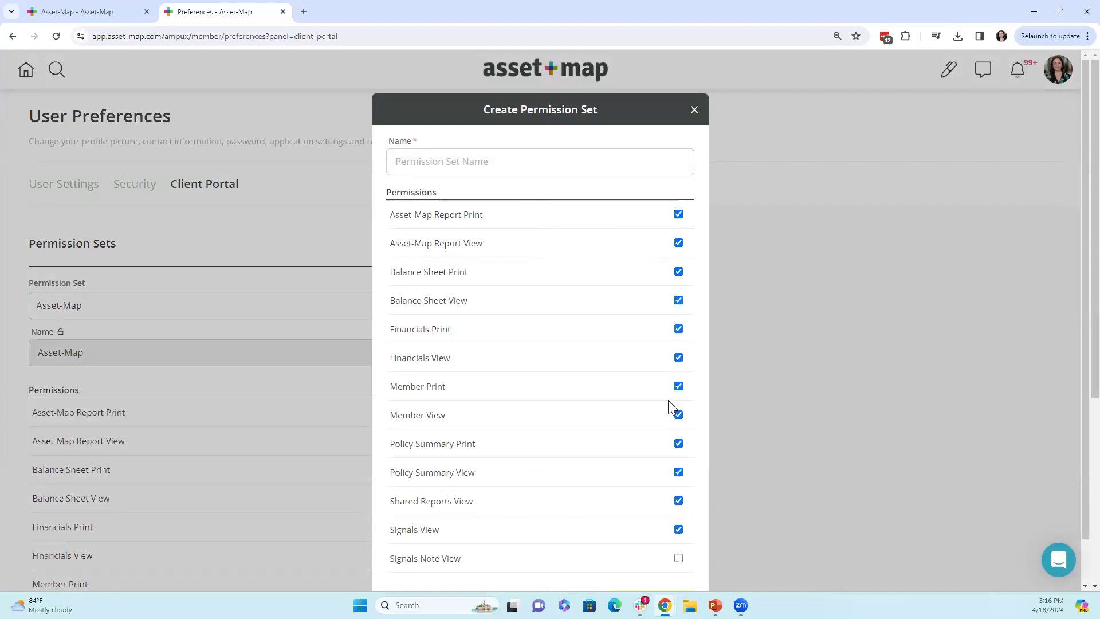
Close the Create Permission Set dialog without saving and reopen the permission set list
scroll(609, 420, "down", 4)
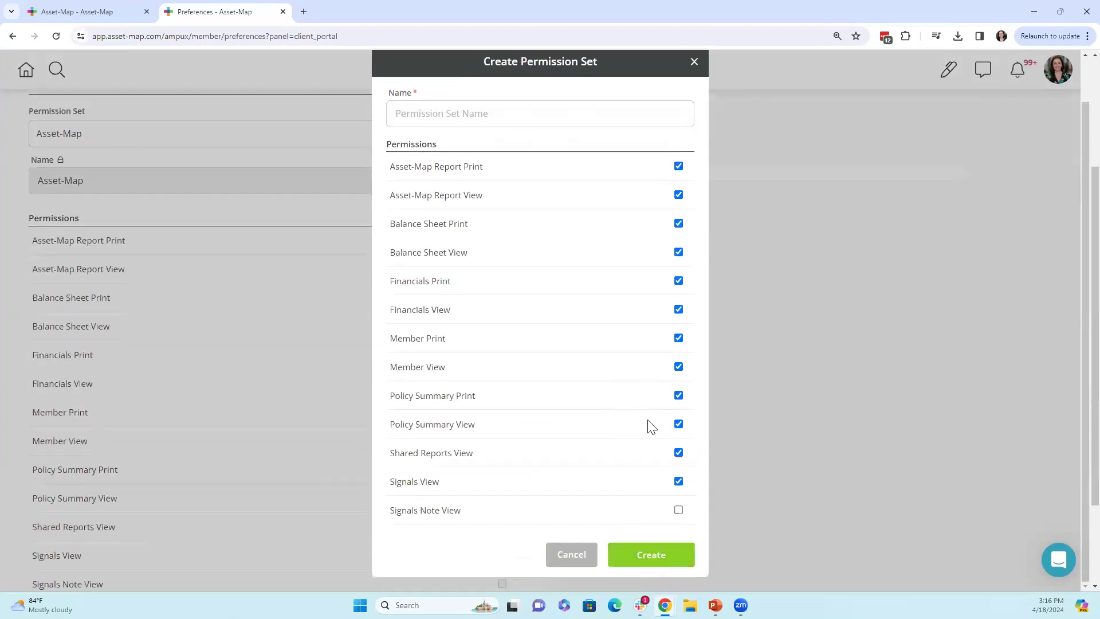
scroll(652, 426, "up", 1)
left_click(693, 112)
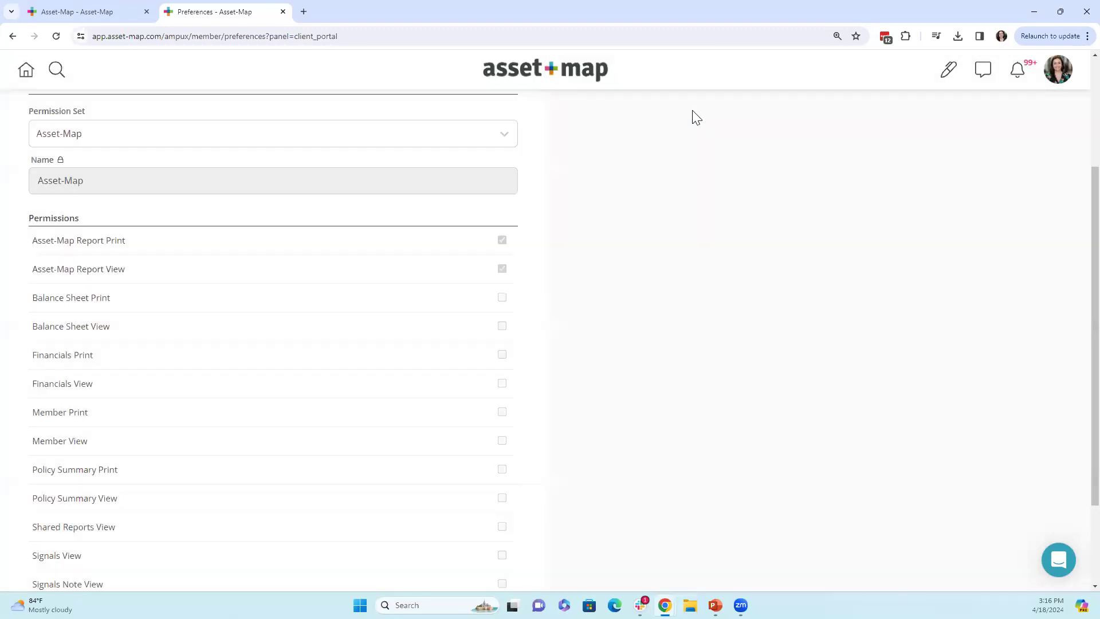
scroll(668, 238, "up", 1)
scroll(667, 238, "up", 1)
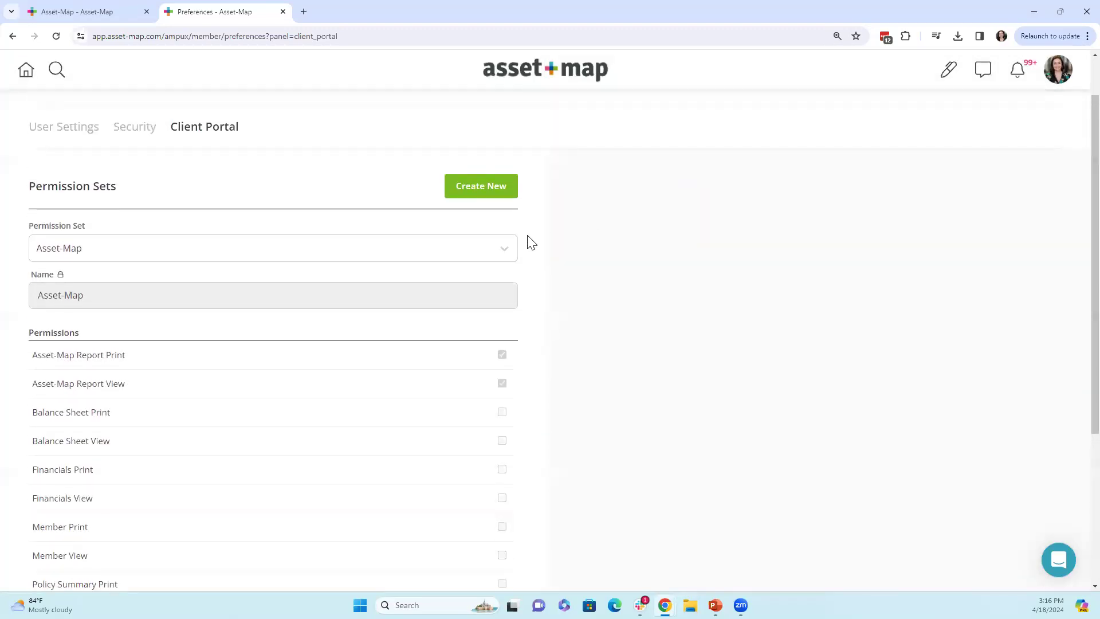
left_click(308, 252)
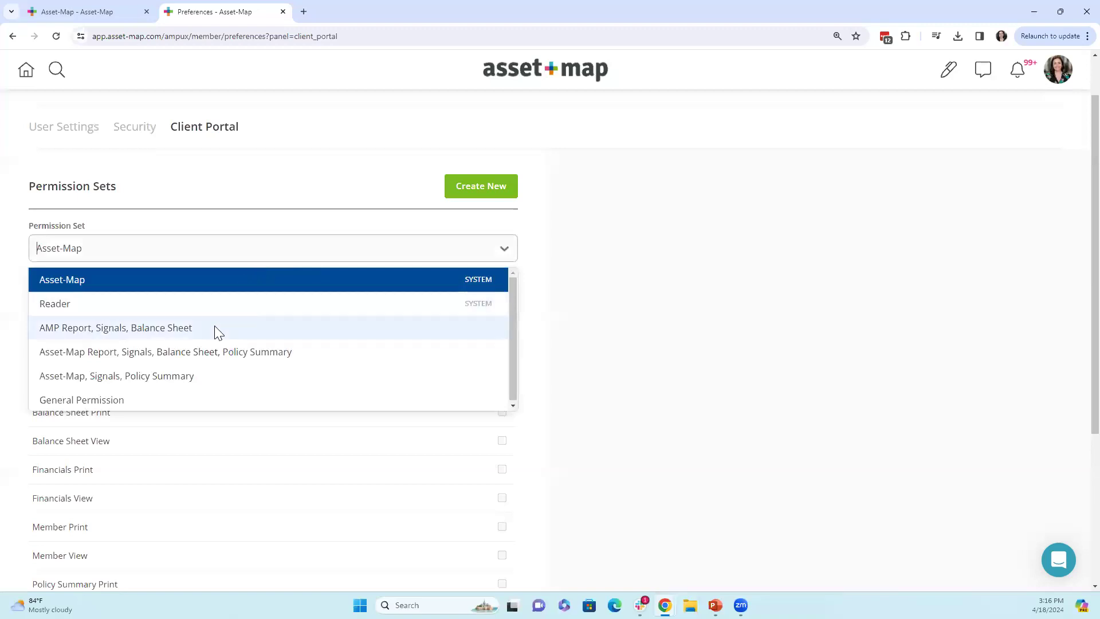
Select the 'Asset-Map, Signals, Policy Summary' set and rename it 'Asset-Map, Balance Sheet, Policy Summary'
left_click(167, 376)
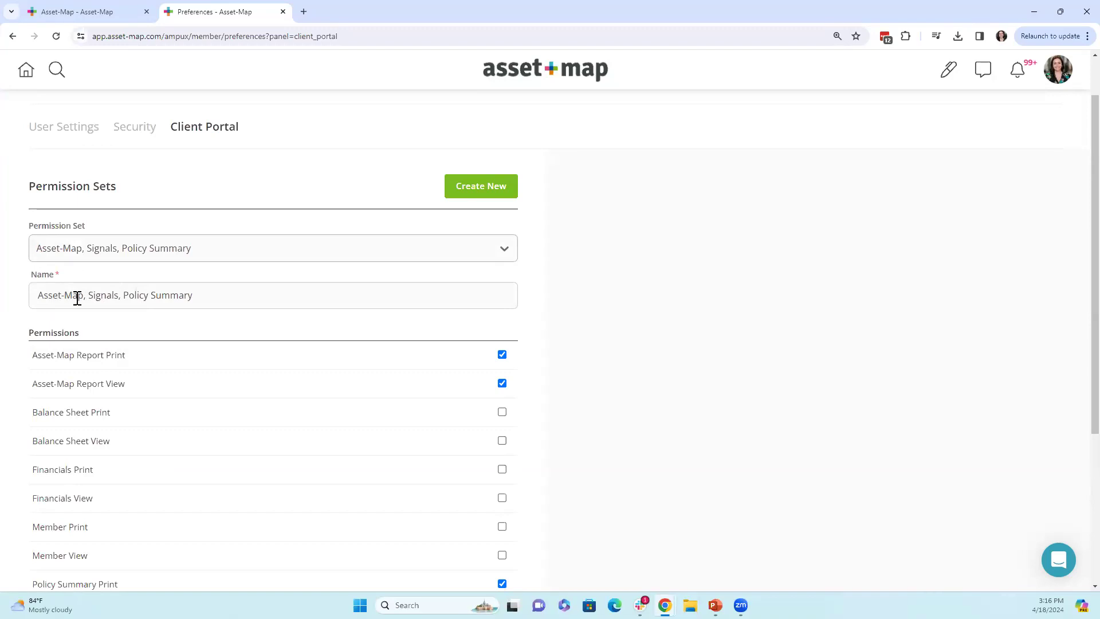
left_click(117, 295)
key("BackSpace")
key("BackSpace")
key("BackSpace")
key("BackSpace")
key("BackSpace")
key("BackSpace")
type("Ba")
key("BackSpace")
key("BackSpace")
key("BackSpace")
type("Balanc")
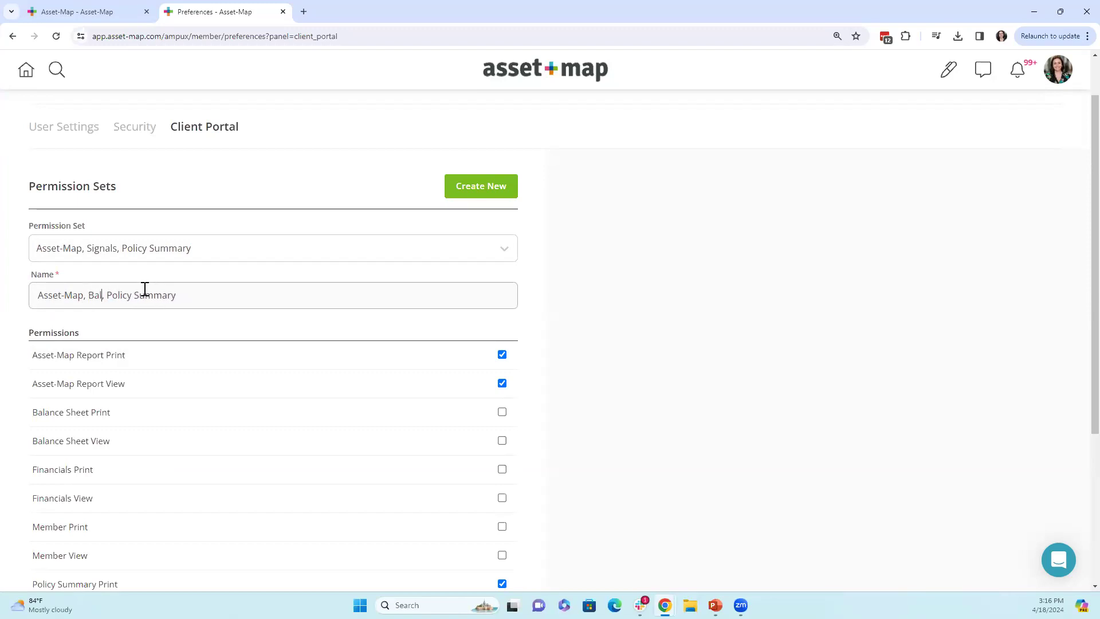
type("e Sheet")
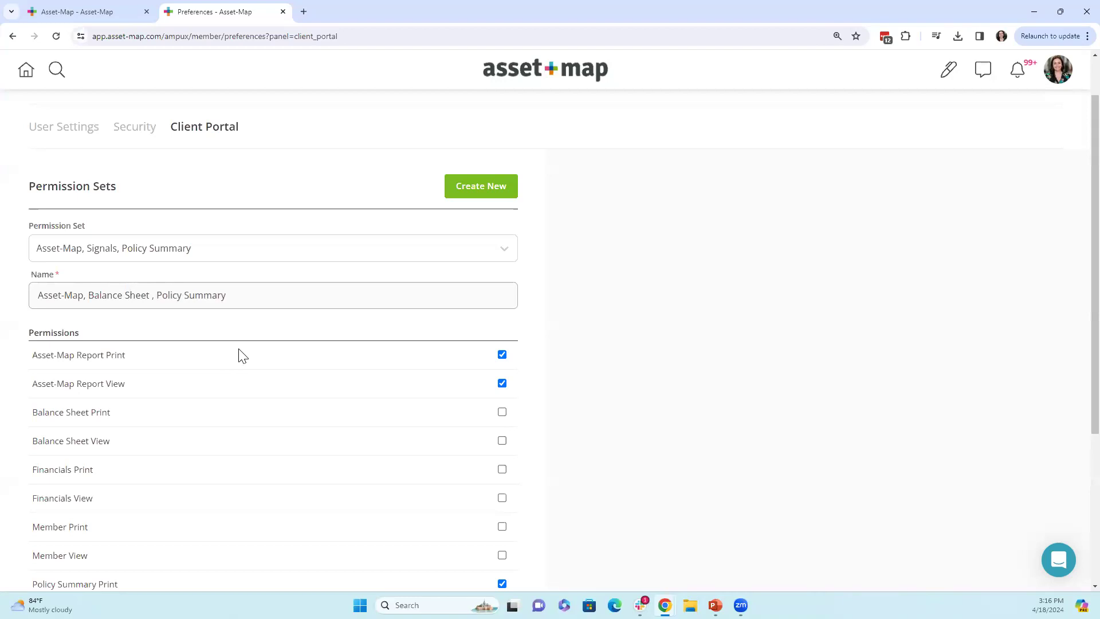
Swap Signals Note View and Signals View for Balance Sheet Print and View, then update the set
scroll(298, 367, "down", 4)
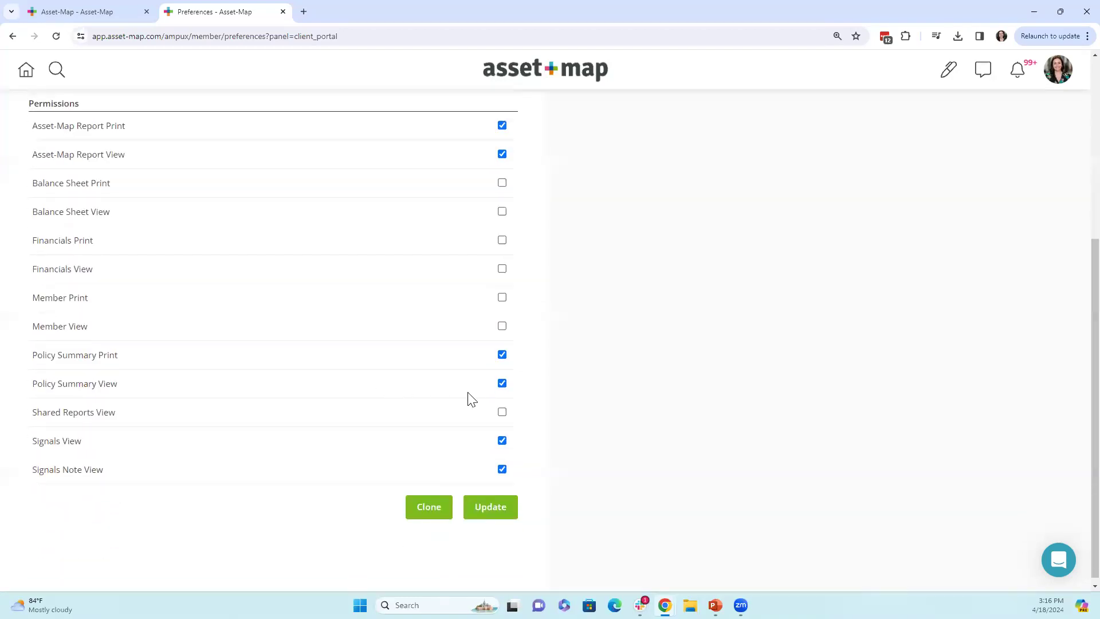
scroll(503, 380, "up", 2)
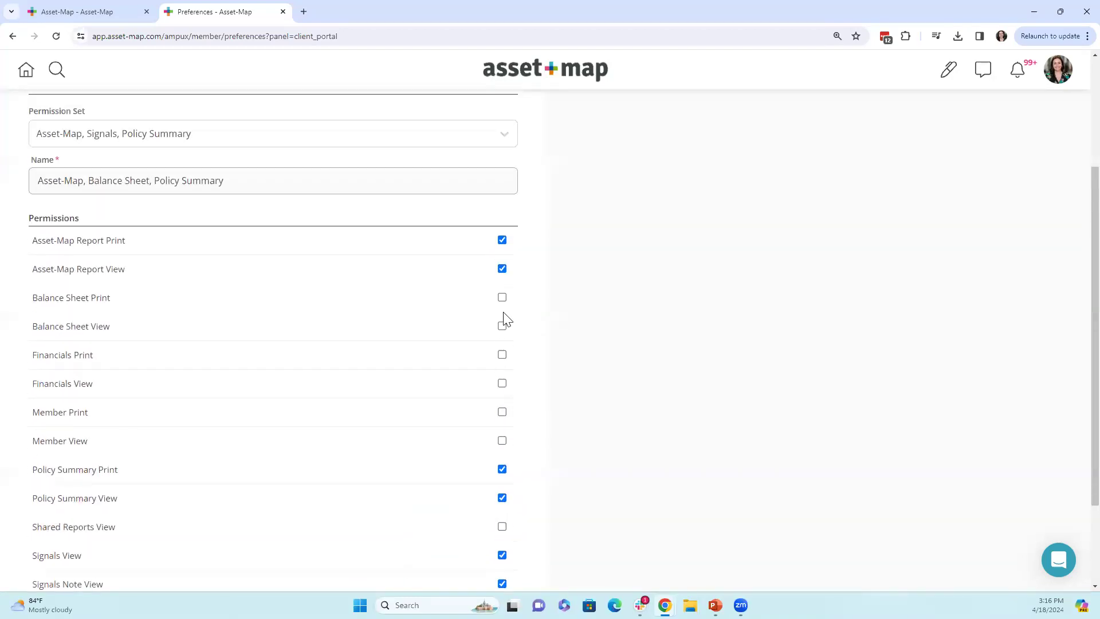
scroll(509, 434, "down", 1)
left_click(502, 526)
left_click(502, 498)
scroll(490, 406, "up", 3)
left_click(502, 412)
left_click(501, 440)
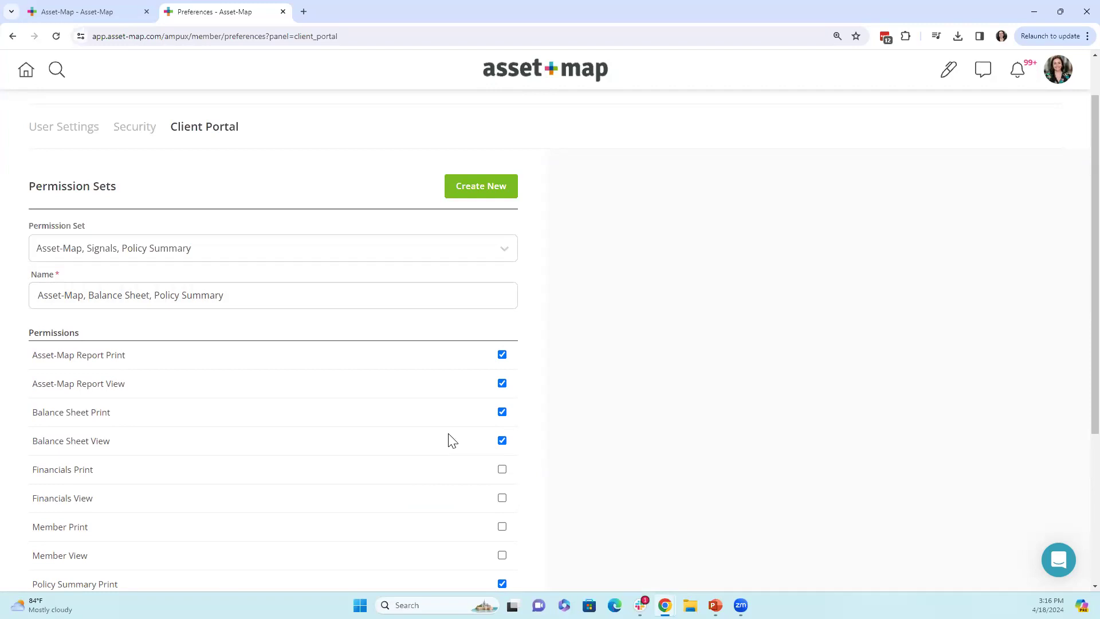
scroll(449, 439, "down", 4)
left_click(490, 504)
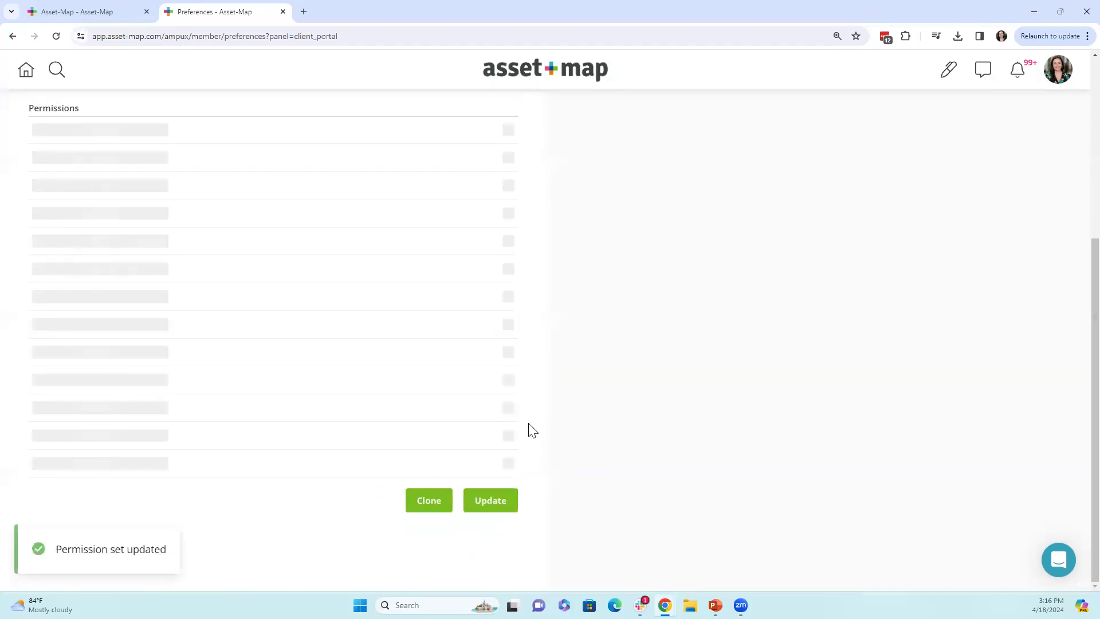
scroll(504, 415, "up", 5)
left_click(207, 314)
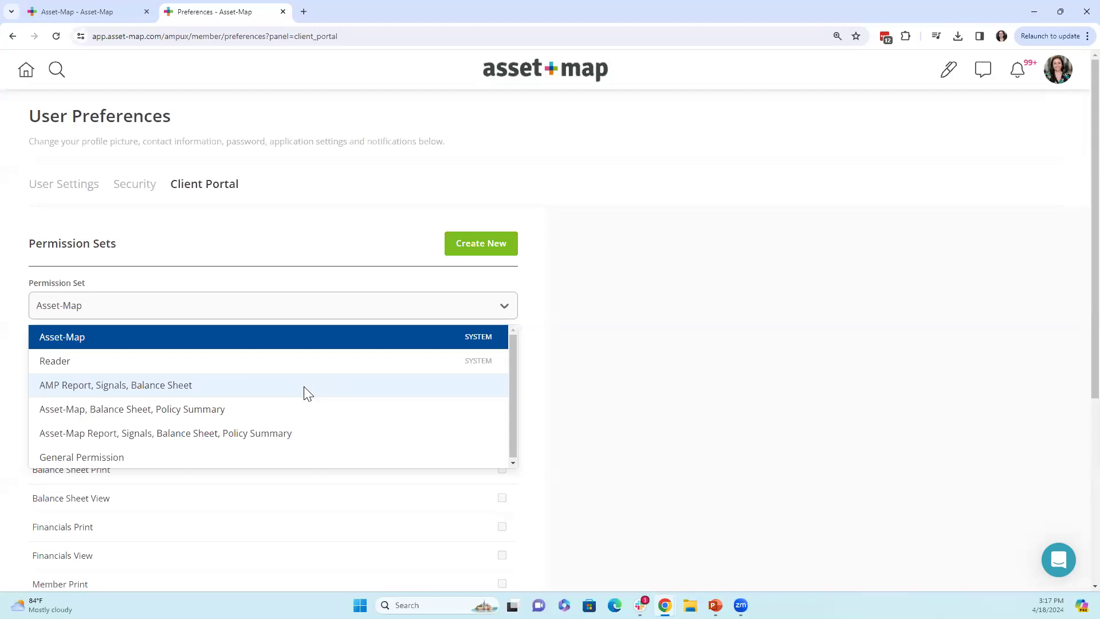
left_click(560, 383)
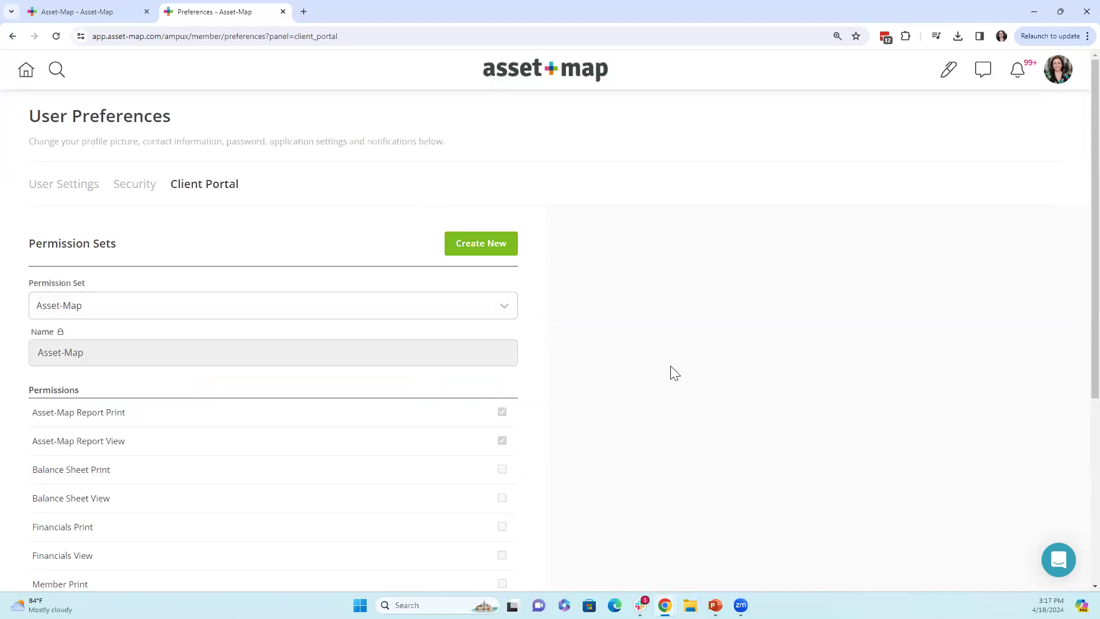
Close the Preferences tab, dismiss the user menu, and open the spouse's client portal invite
left_click(282, 11)
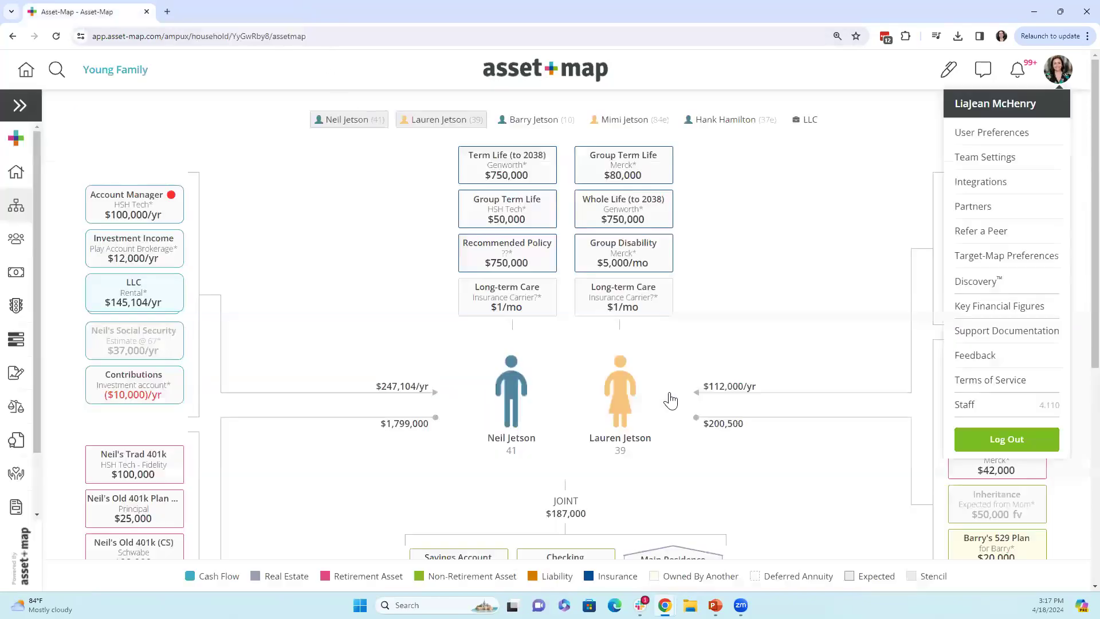
left_click(793, 304)
scroll(792, 304, "down", 1)
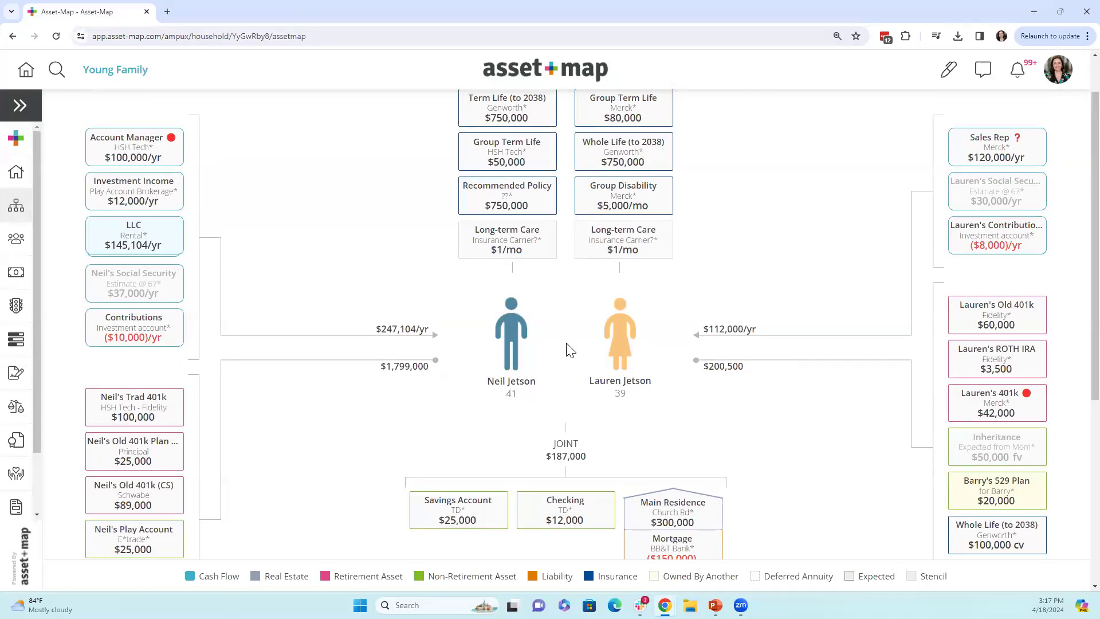
left_click(620, 342)
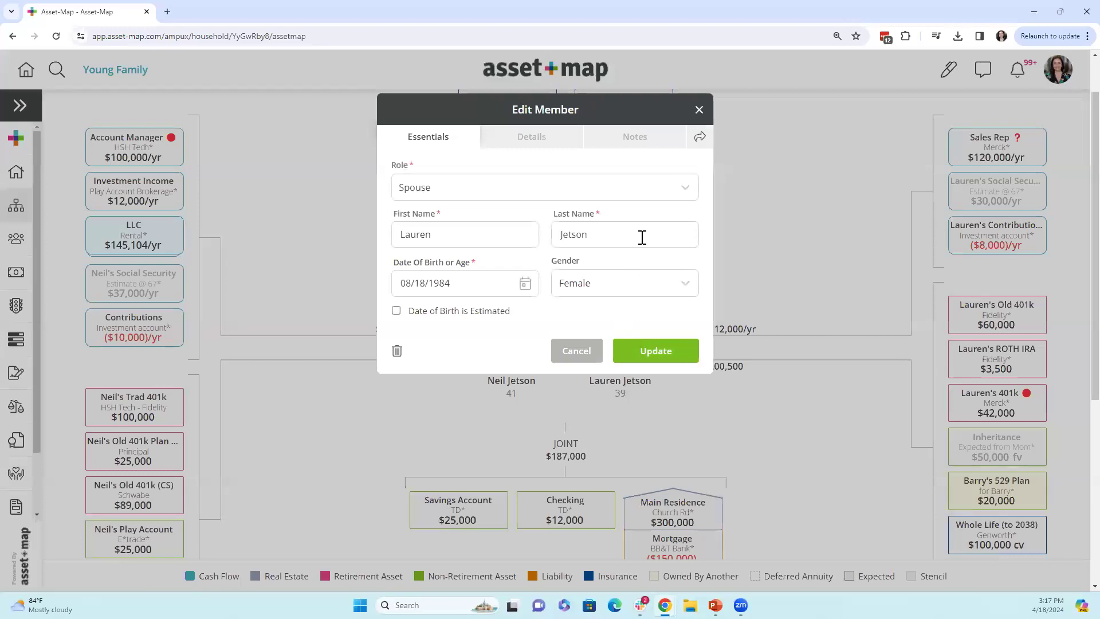
left_click(698, 142)
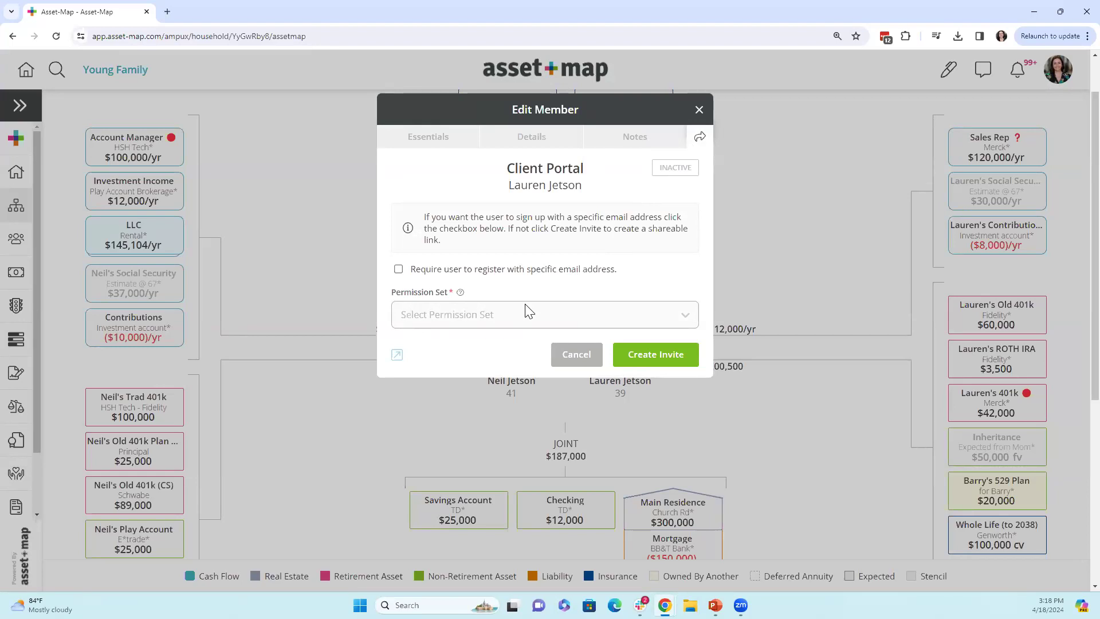
Require registration with a specific e-mail and replace the prefilled address with the spouse's e-mail address
left_click(398, 270)
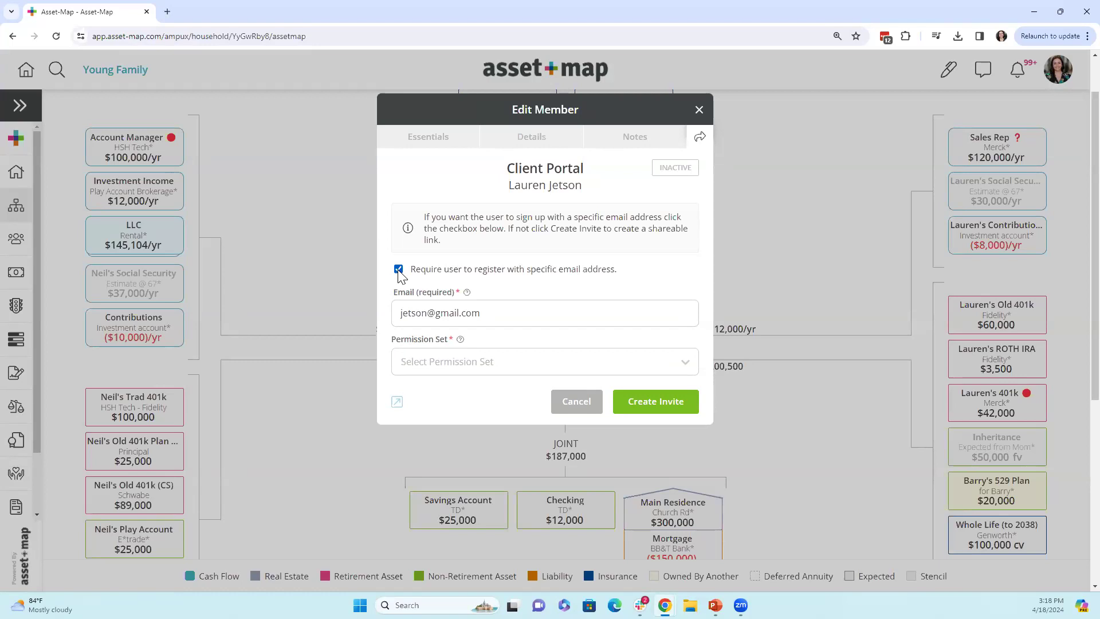
left_click(398, 270)
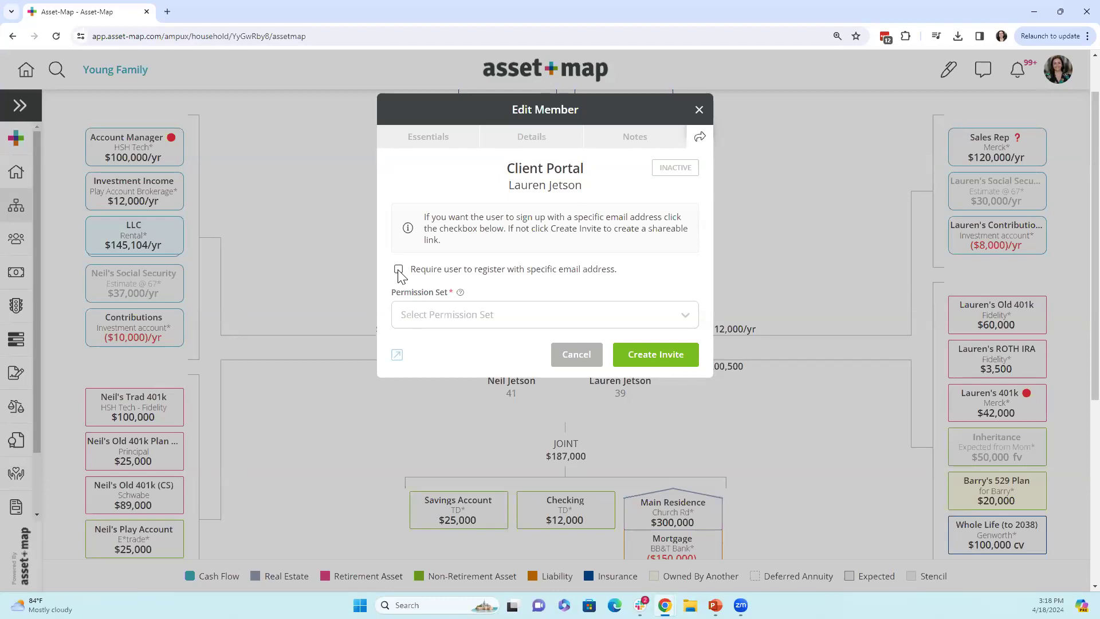
left_click(399, 269)
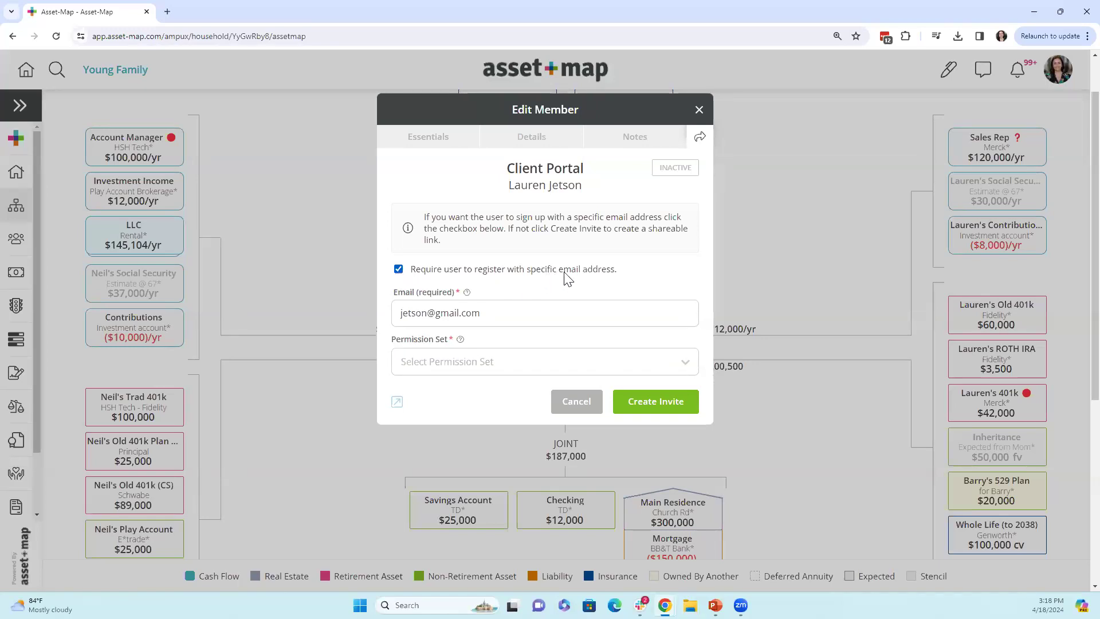
left_click_drag(525, 314, 352, 298)
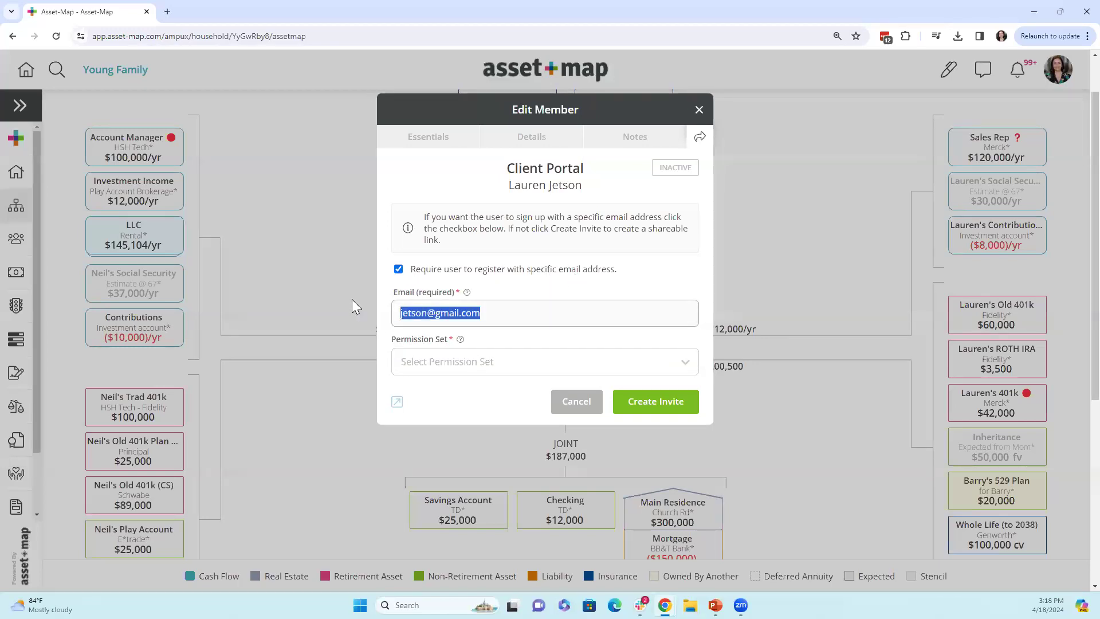
key("BackSpace")
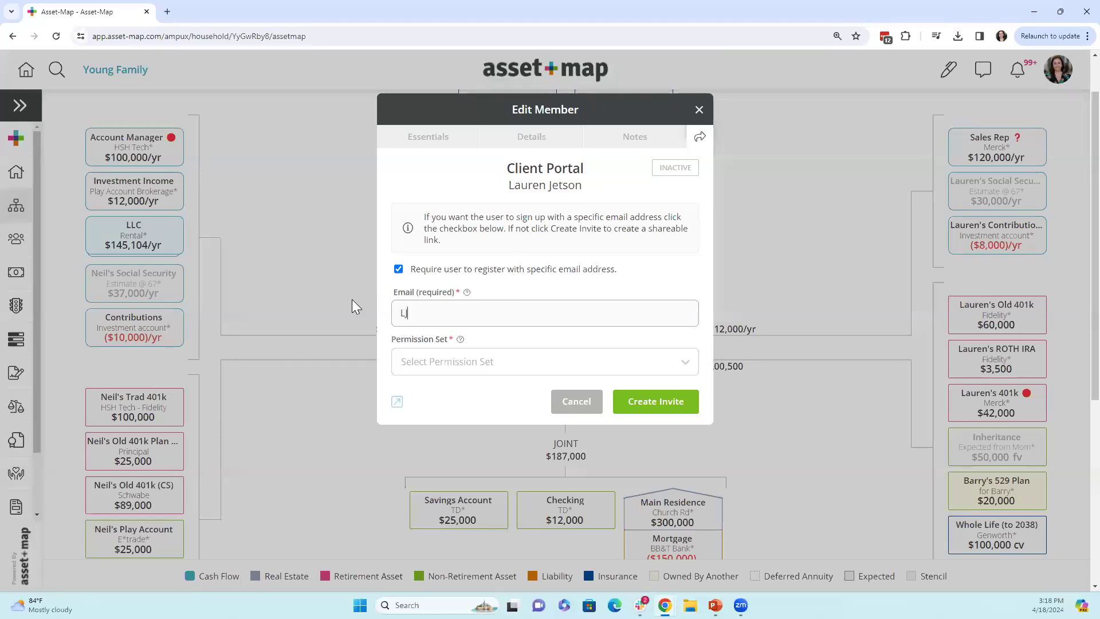
left_click(421, 363)
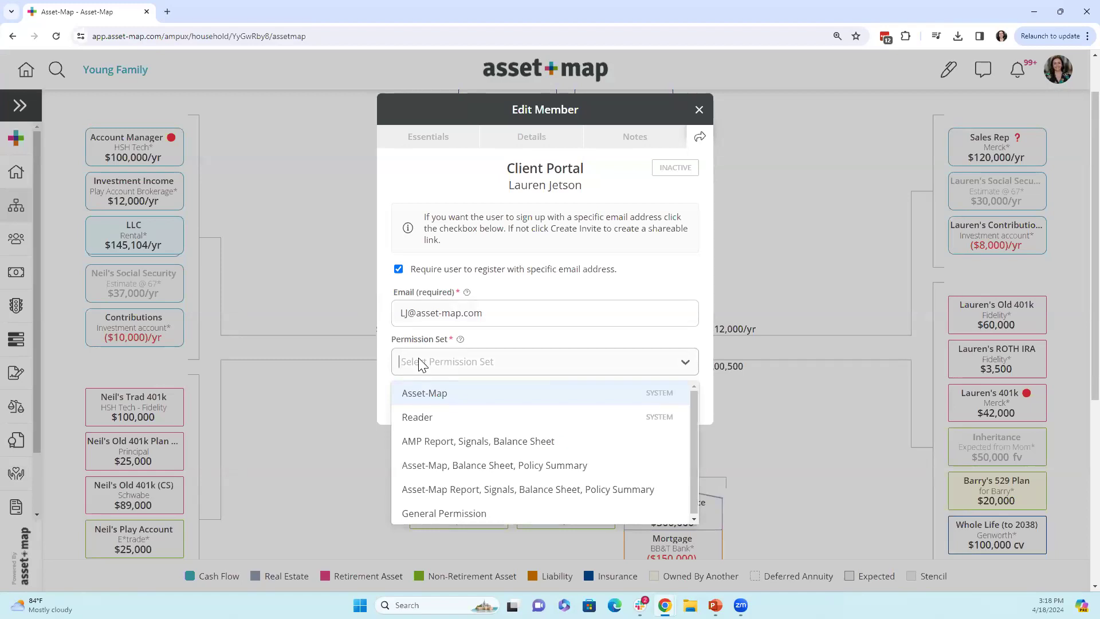
Assign the Reader permission set to the spouse's portal invite and create the invite
left_click(416, 395)
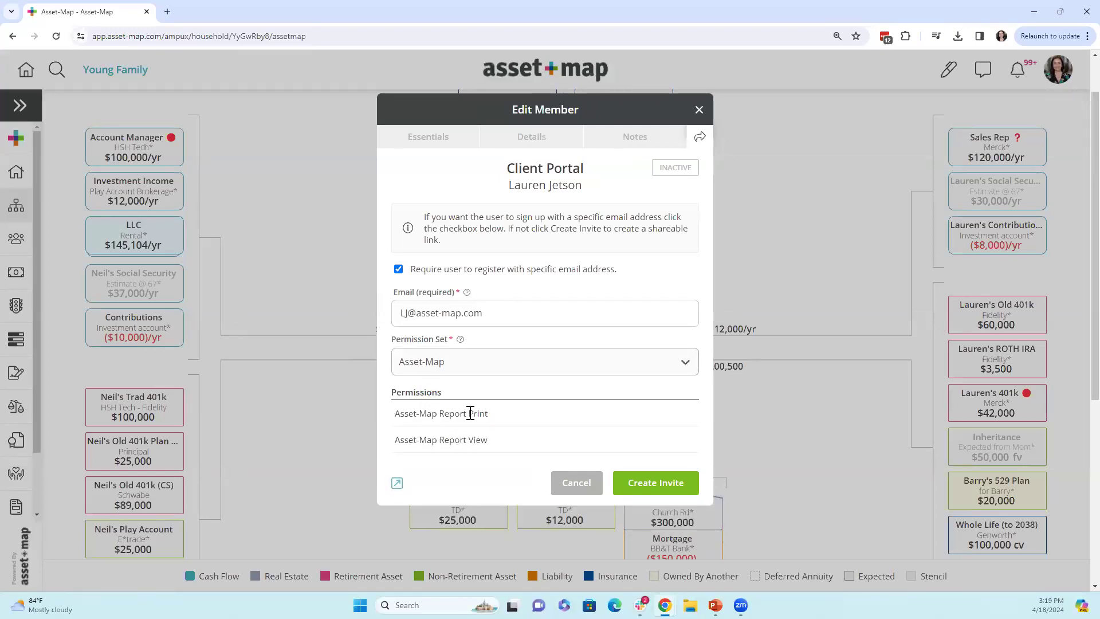
left_click(453, 364)
left_click(441, 418)
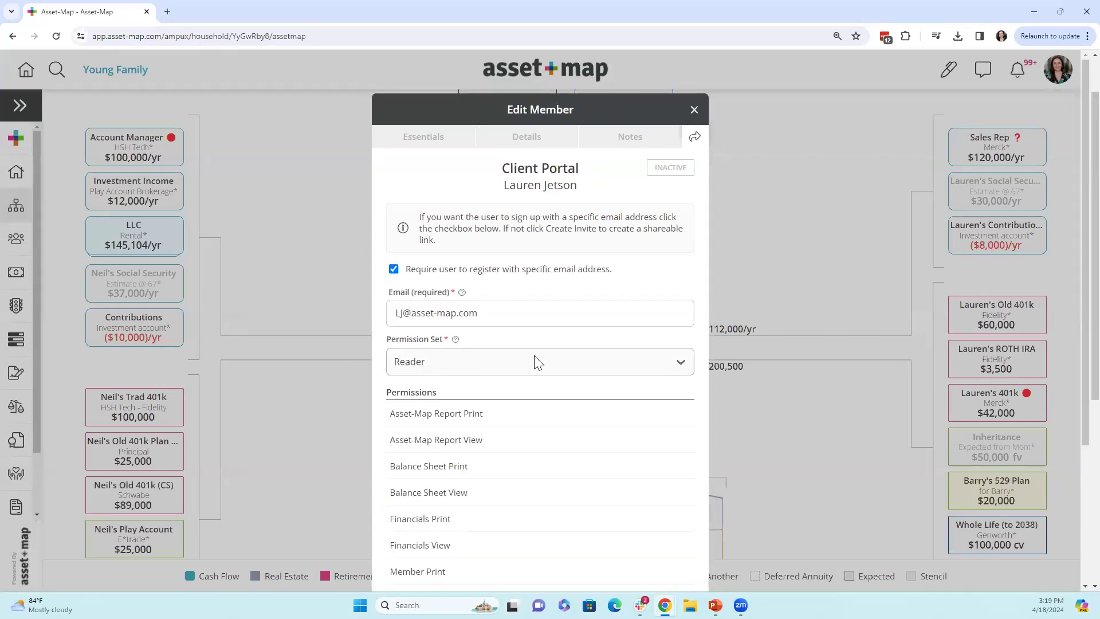
scroll(564, 346, "down", 5)
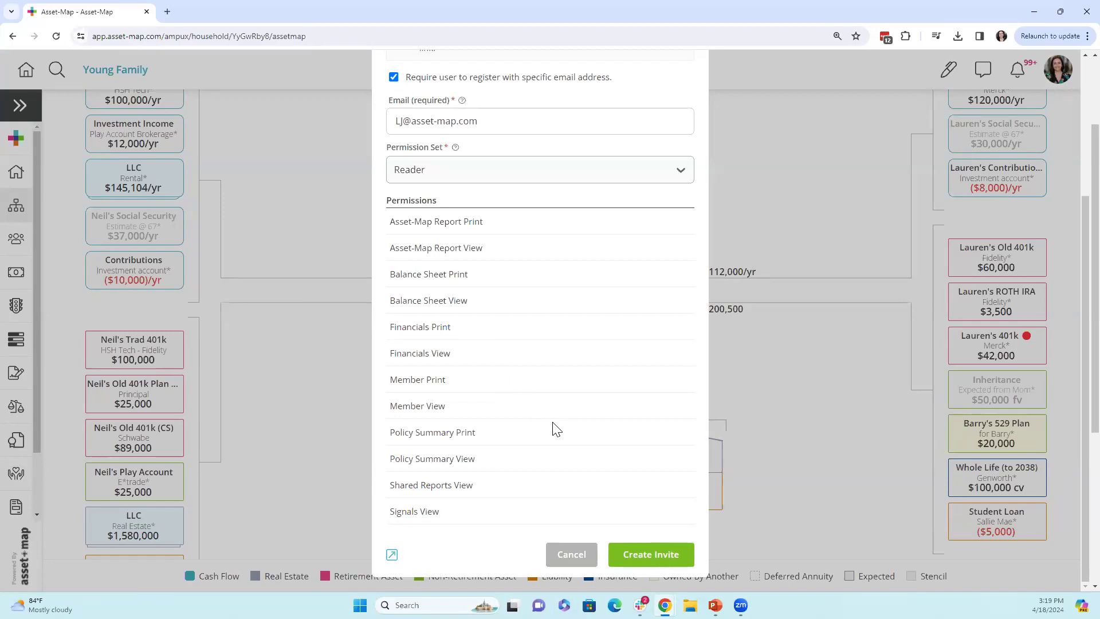
left_click(638, 558)
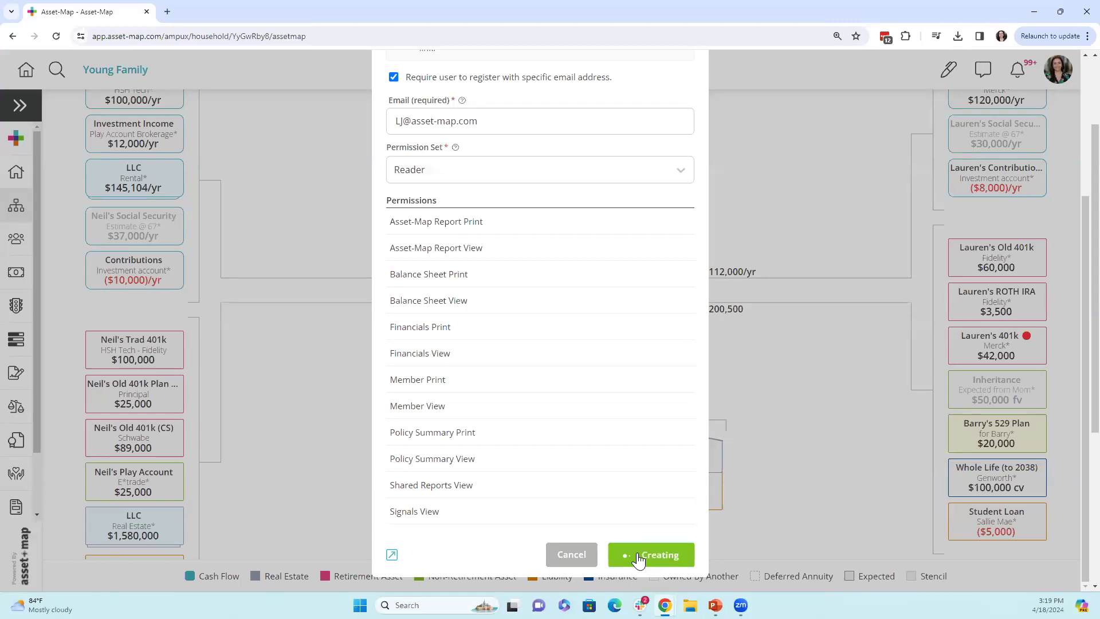
Review the pending invite's status, shareable link and the link's expiry date
scroll(607, 418, "up", 3)
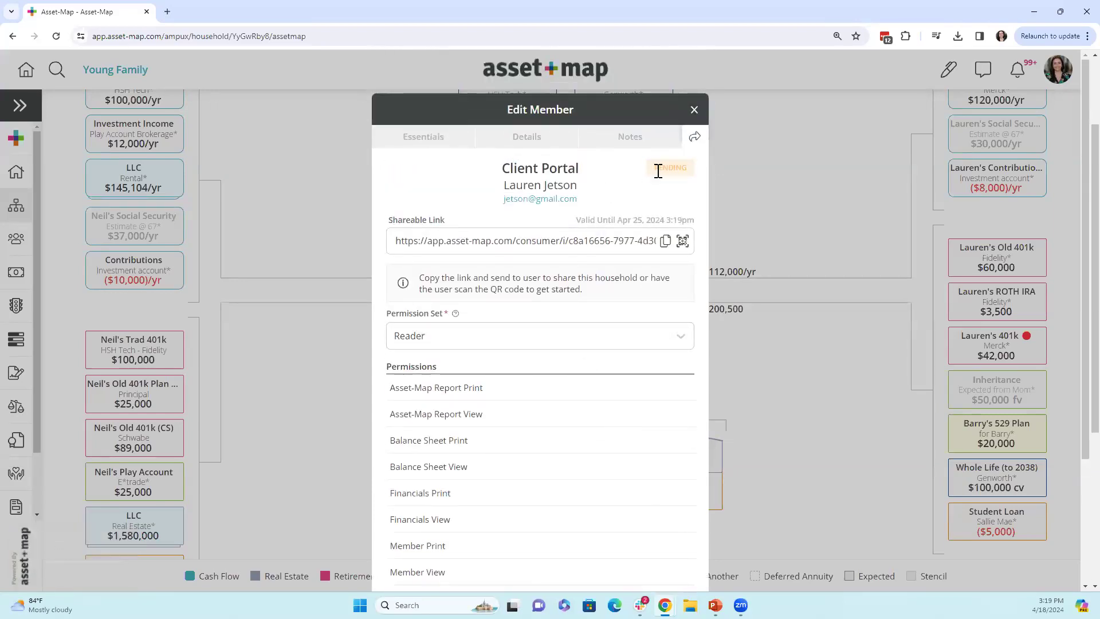
left_click_drag(657, 167, 695, 170)
left_click(492, 241)
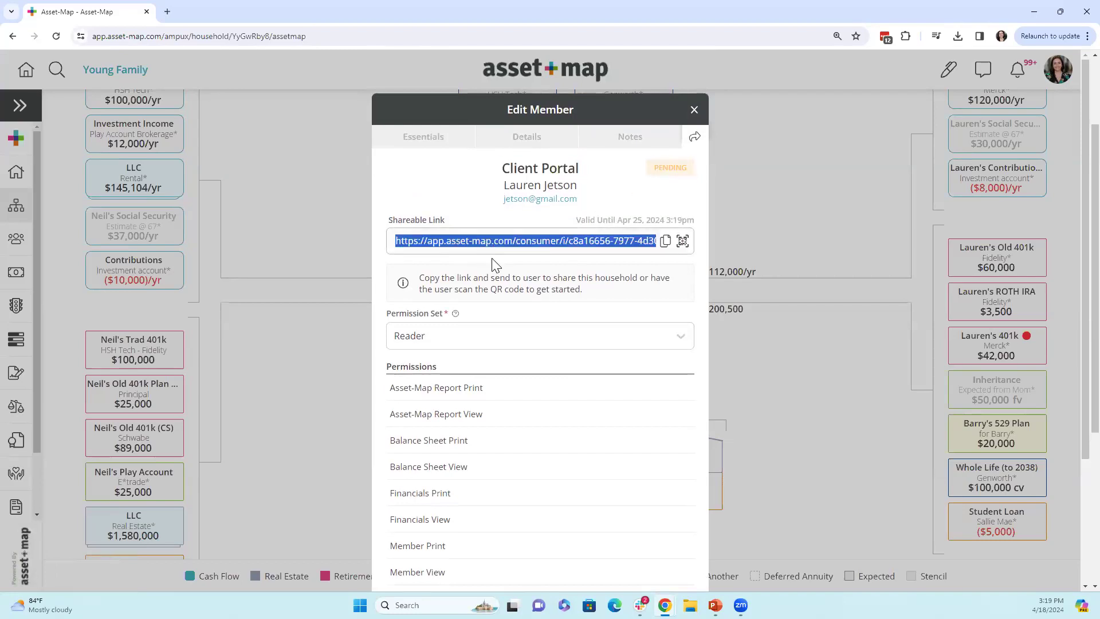
left_click_drag(576, 220, 694, 222)
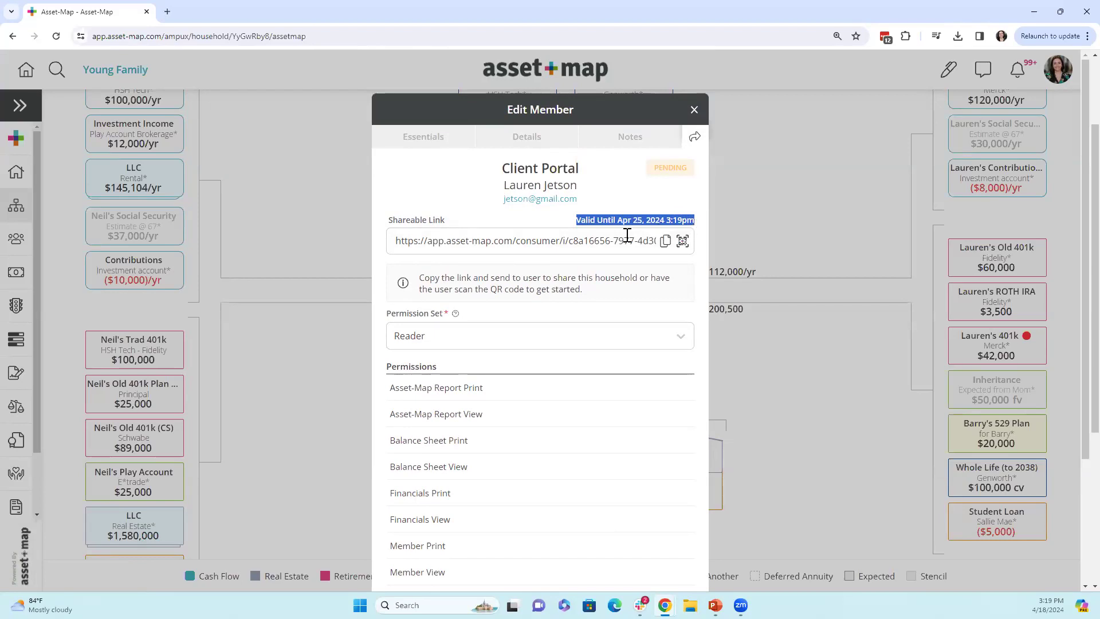
scroll(535, 314, "down", 3)
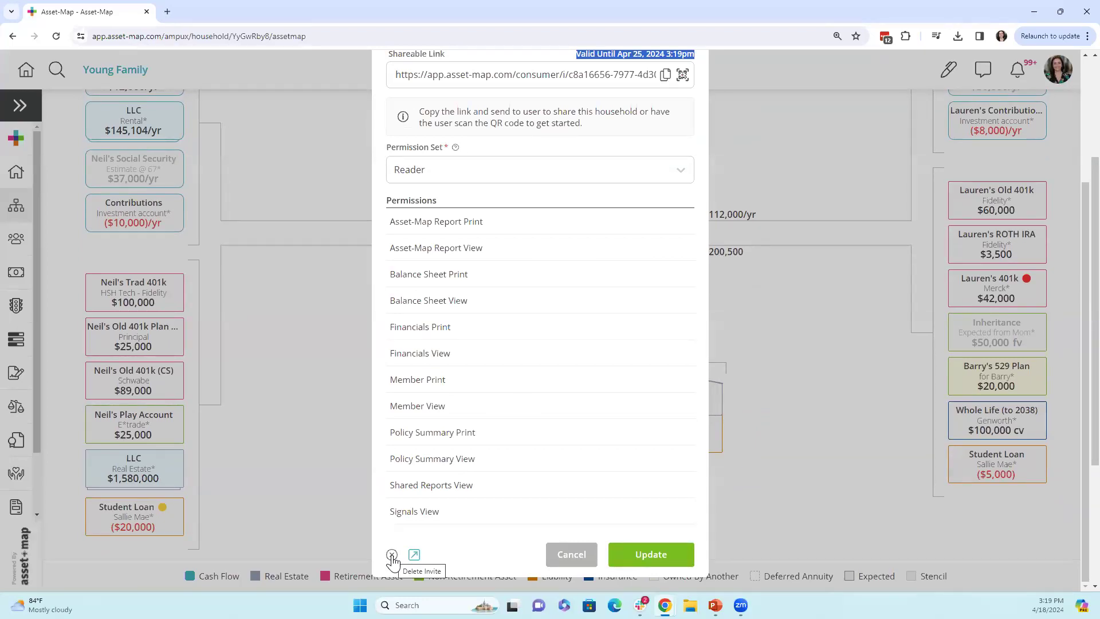
scroll(573, 406, "up", 3)
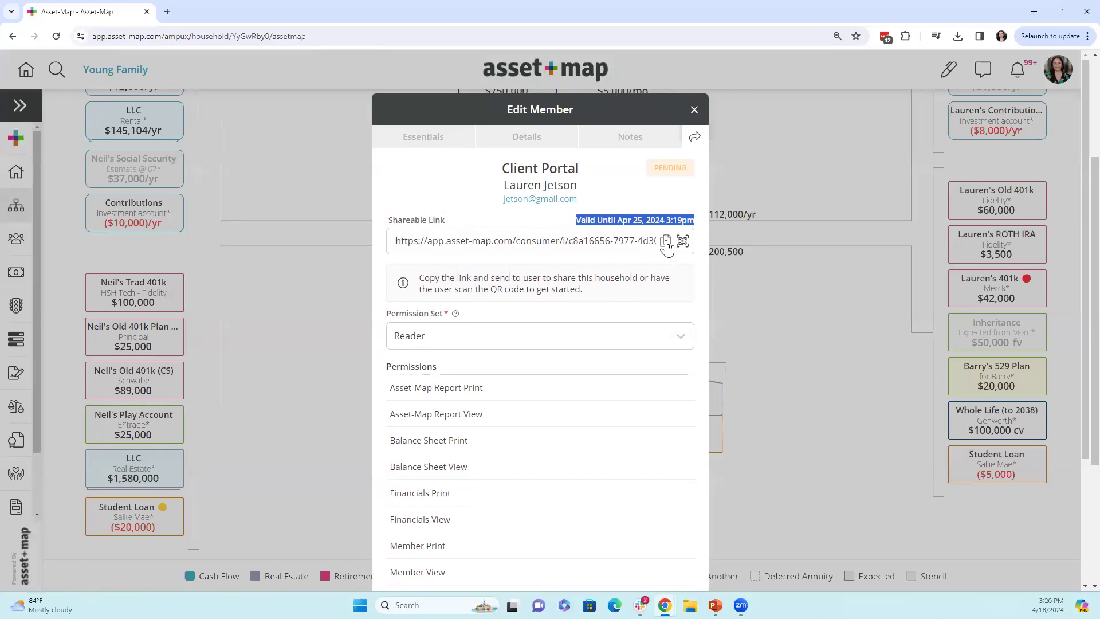
Show the invite's QR code, copy the shareable link, and open an Incognito window
left_click(682, 243)
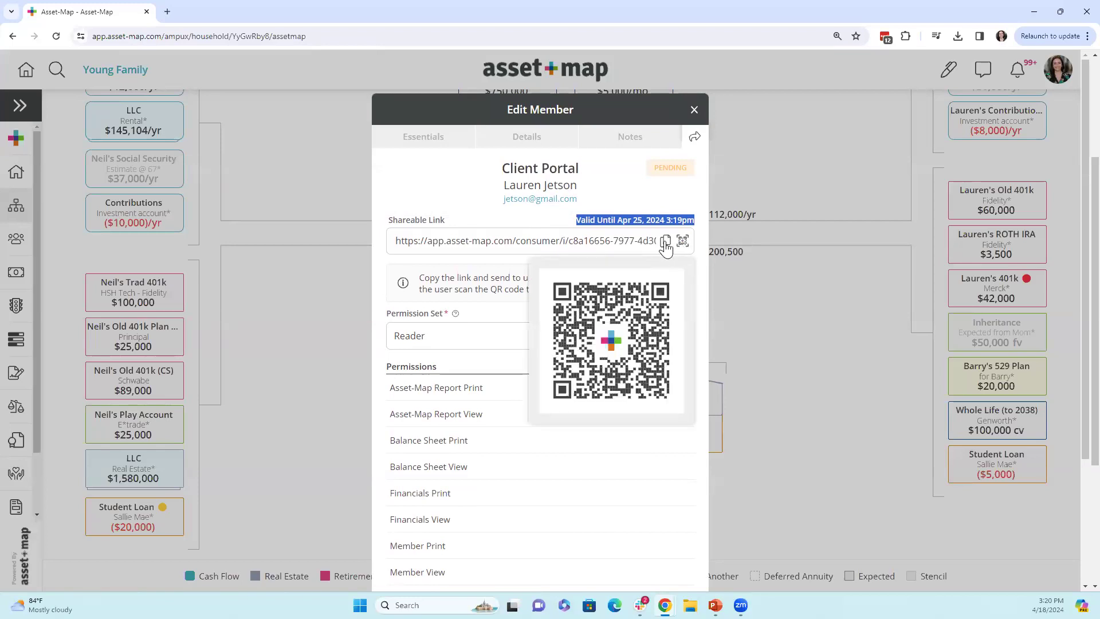
left_click(665, 242)
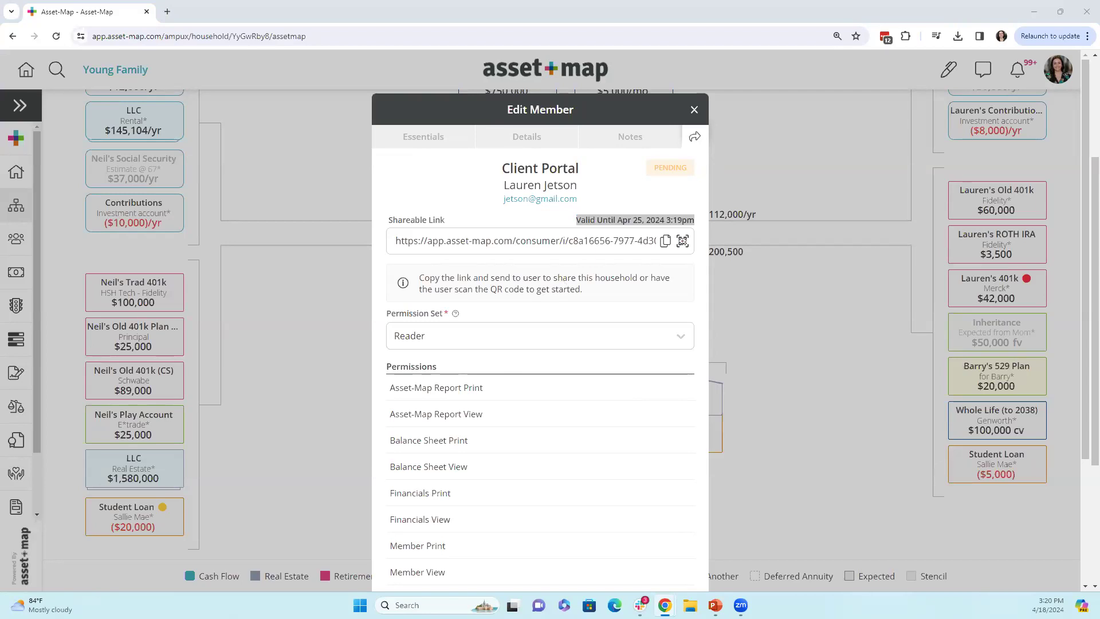
key("ctrl+shift+n")
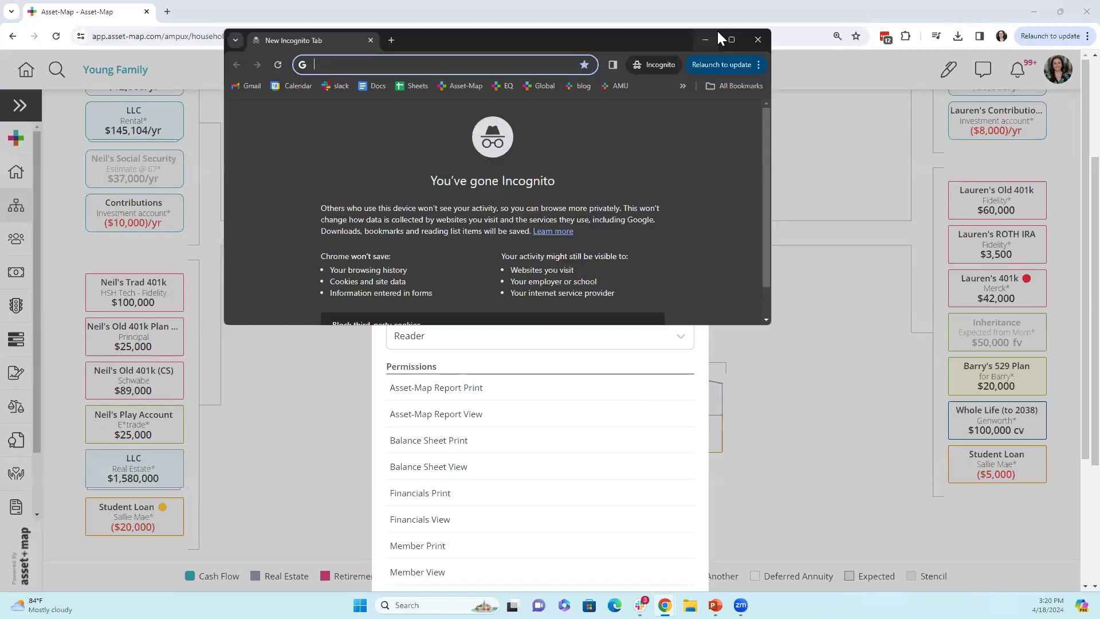
Maximize the Incognito window and load the copied invite link in it
left_click(728, 35)
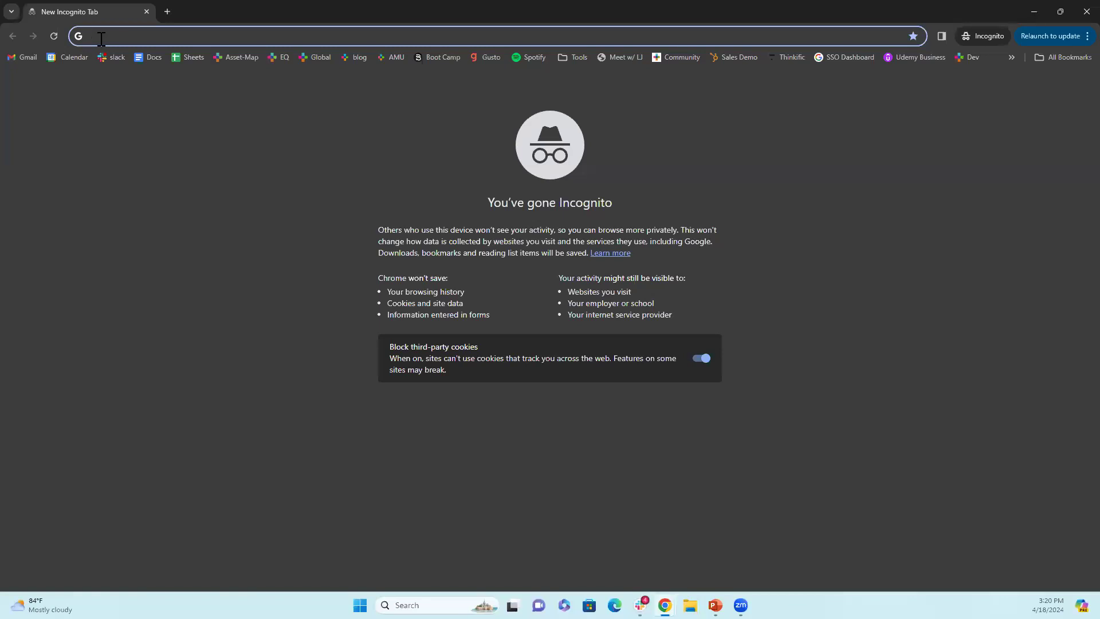
key("ctrl+v")
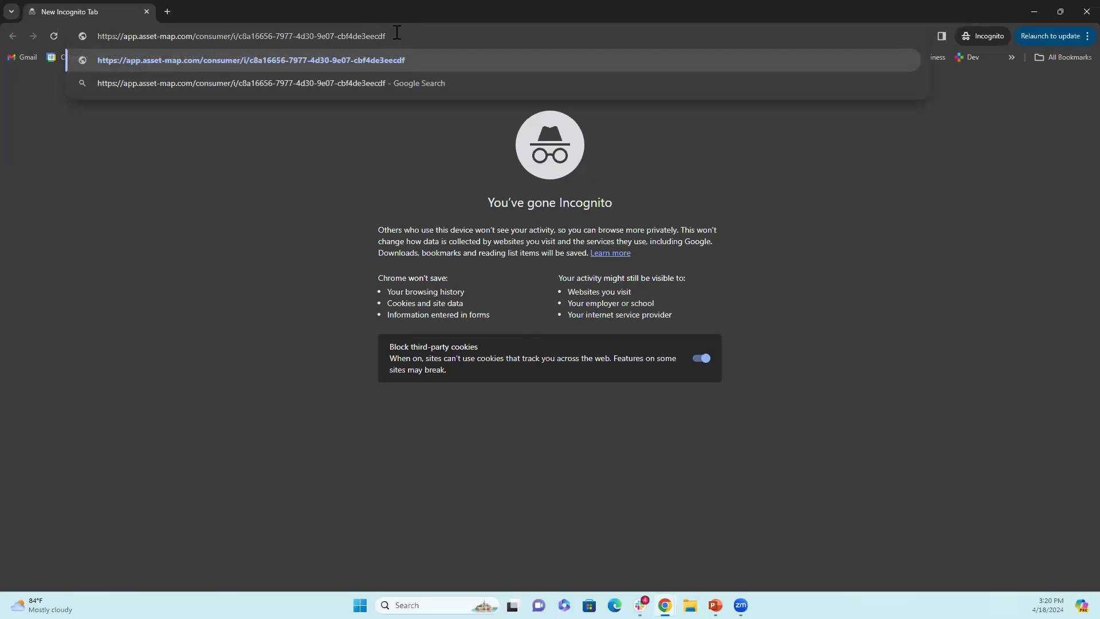
key("Return")
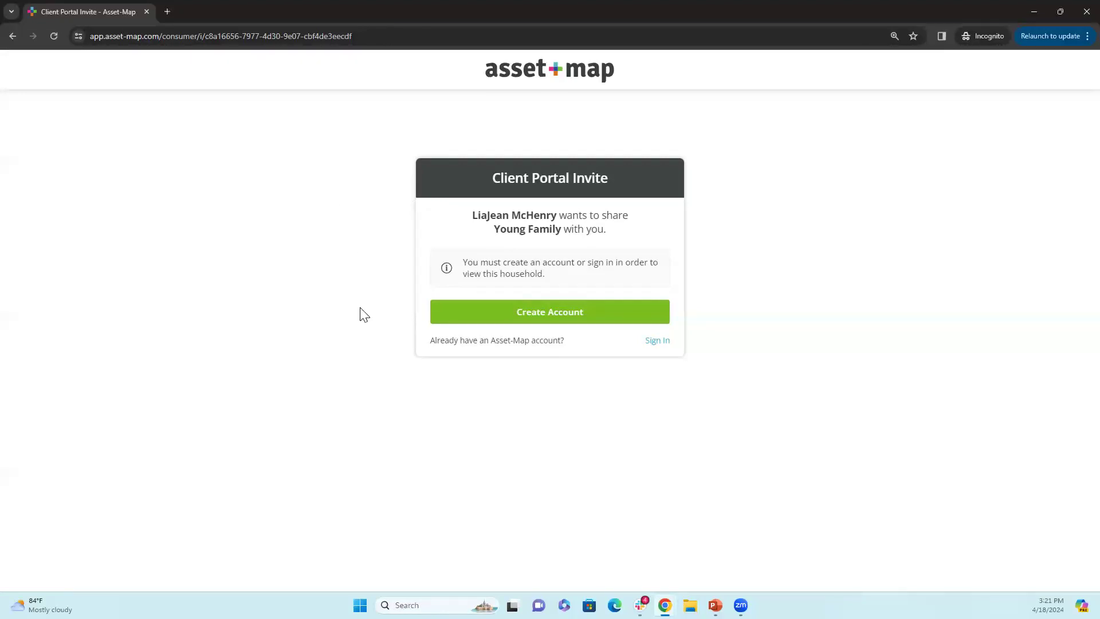
left_click_drag(472, 216, 558, 213)
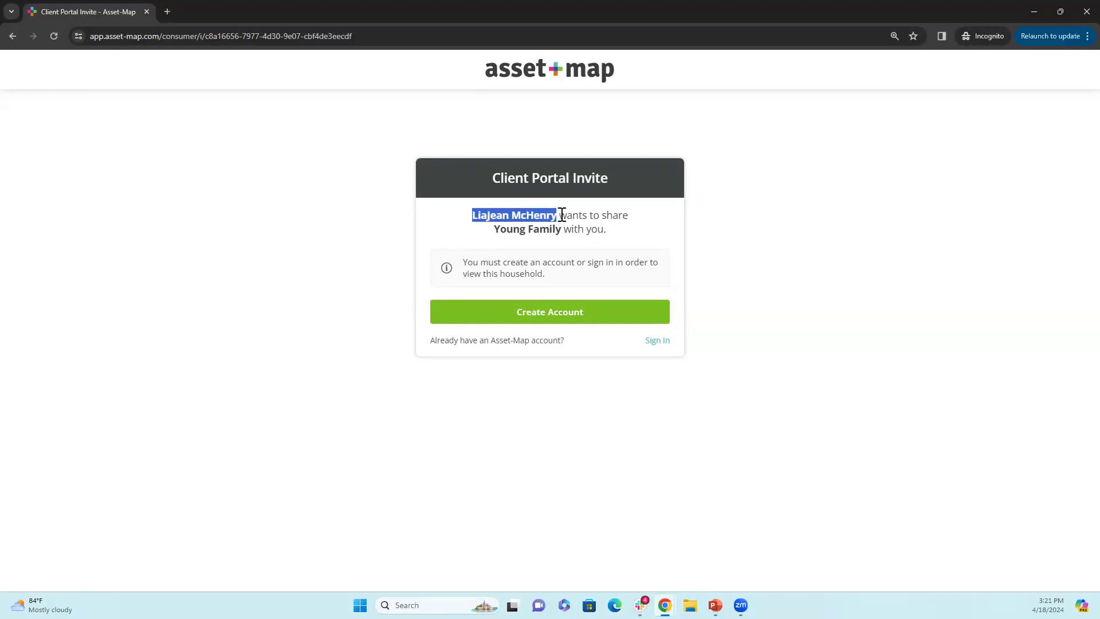
left_click_drag(492, 226, 562, 232)
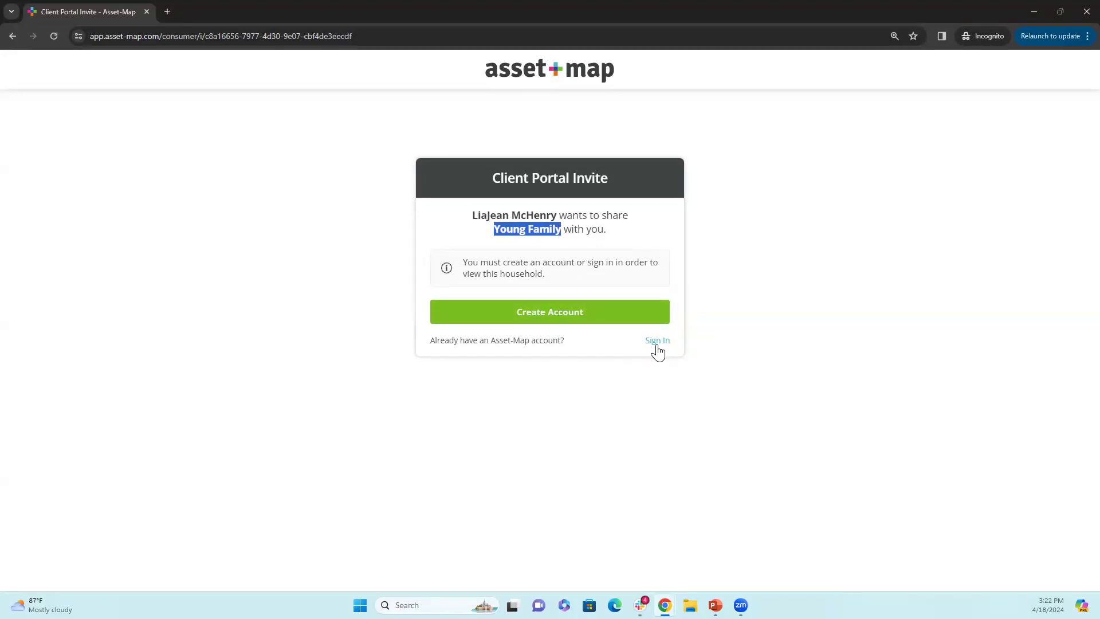
Start a new client account and enter the client's e-mail address
left_click(556, 317)
left_click(492, 237)
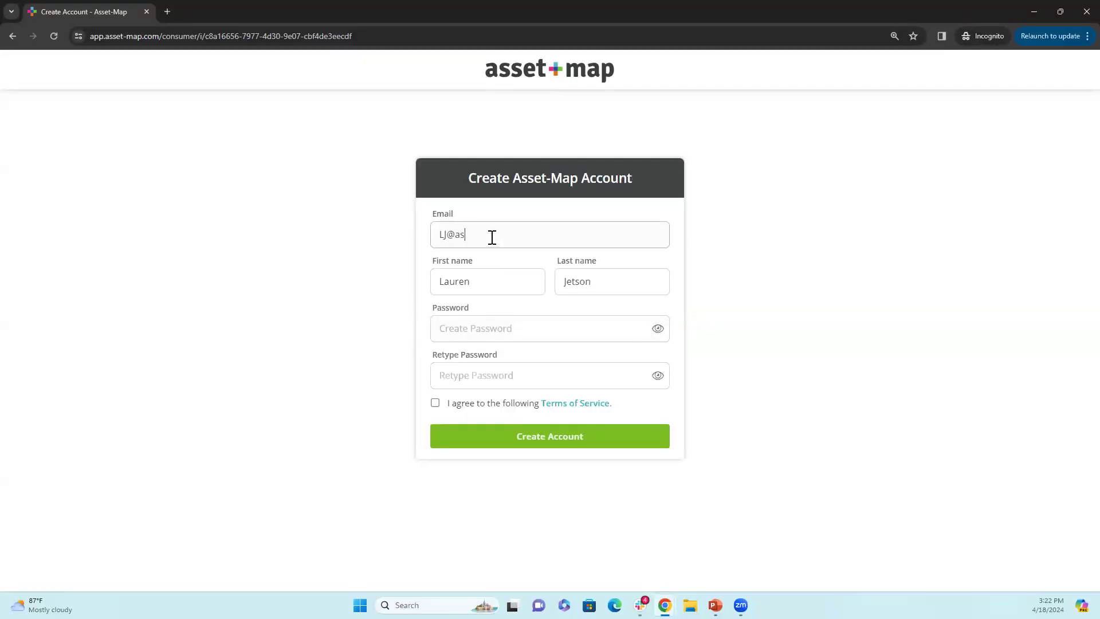
Enter and confirm the account password, check it, and agree to the Terms of Service
left_click(485, 329)
type("••••••••••")
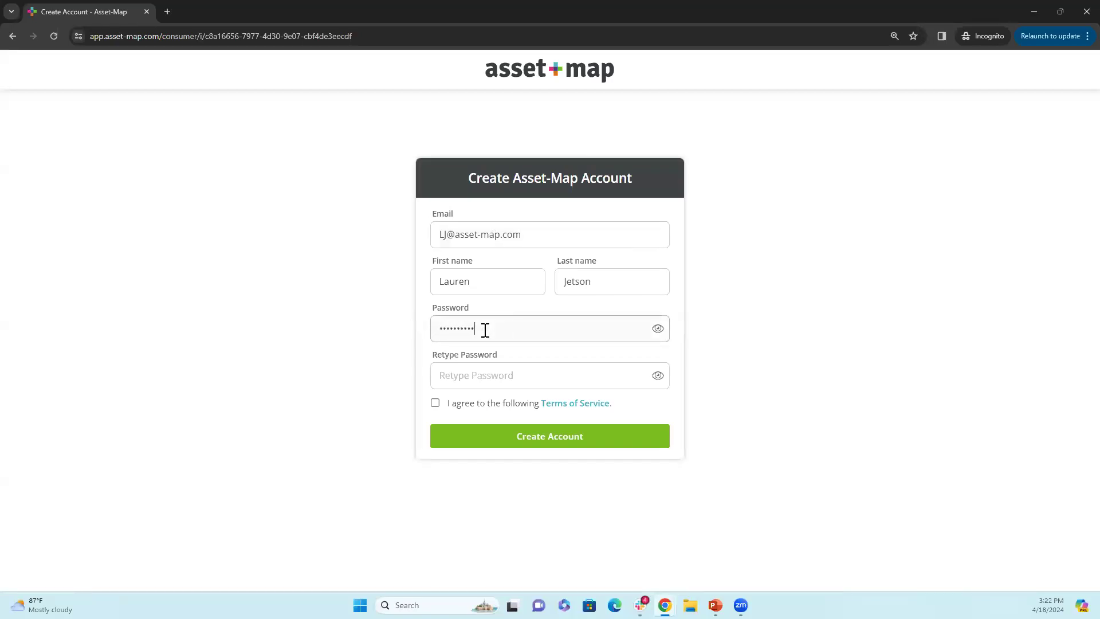
left_click(502, 382)
type("••••••••••")
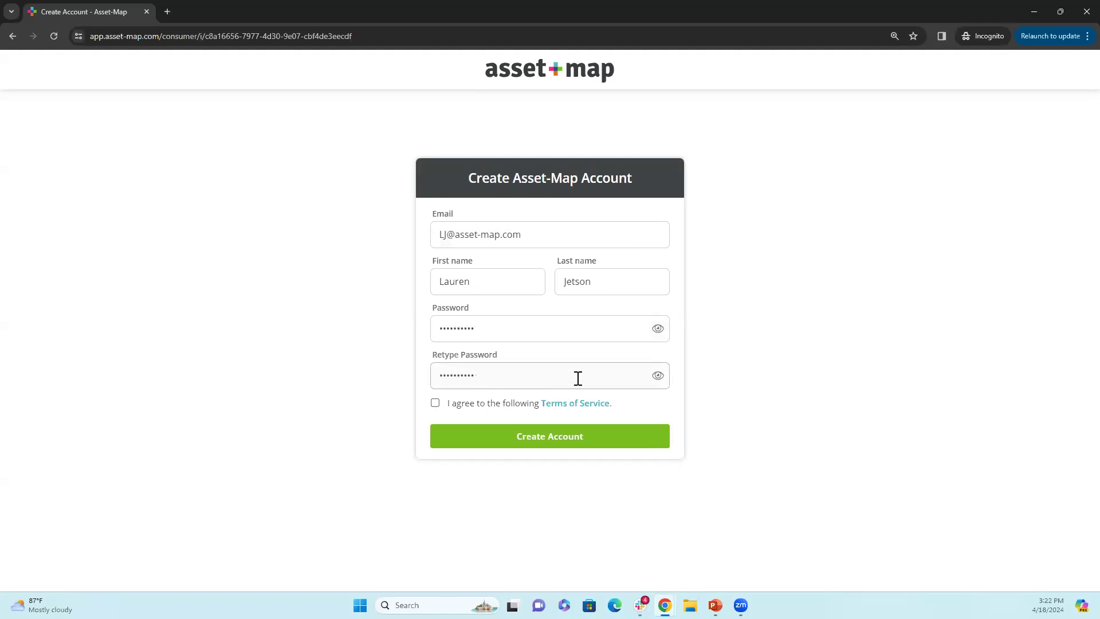
left_click(657, 328)
left_click(434, 403)
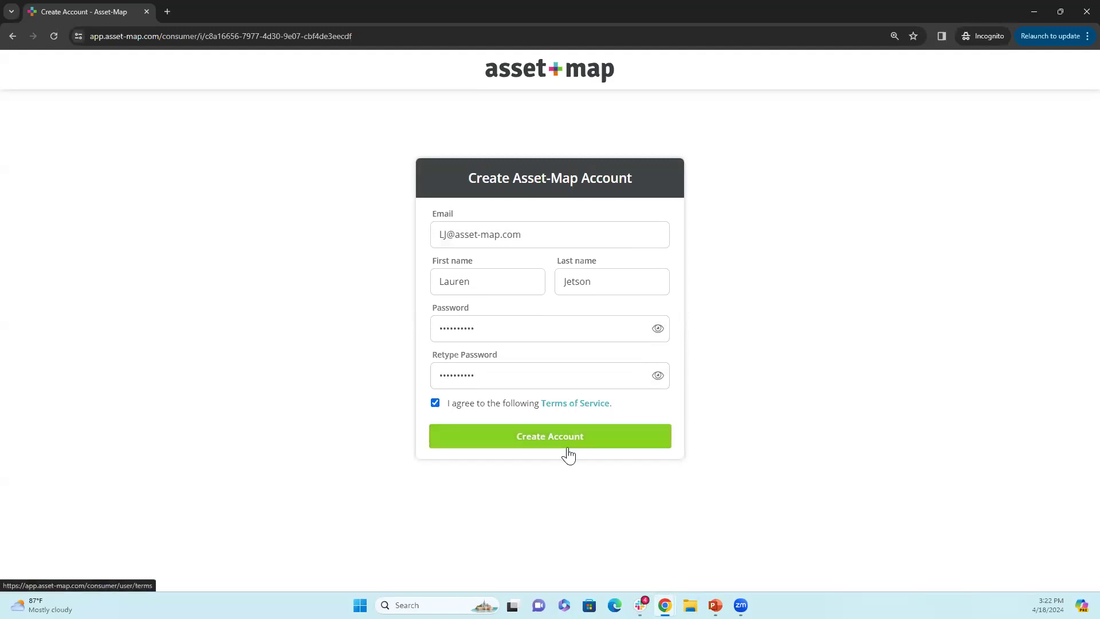
Submit the new account, then read the verification code in the emailed message and close it
left_click(548, 442)
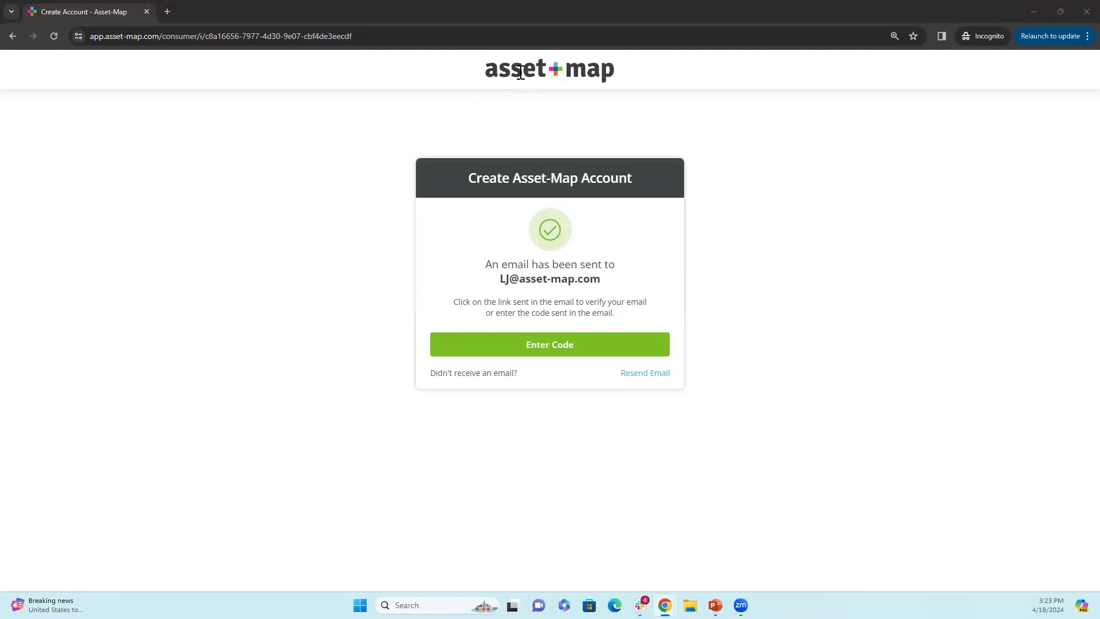
key("alt+Tab")
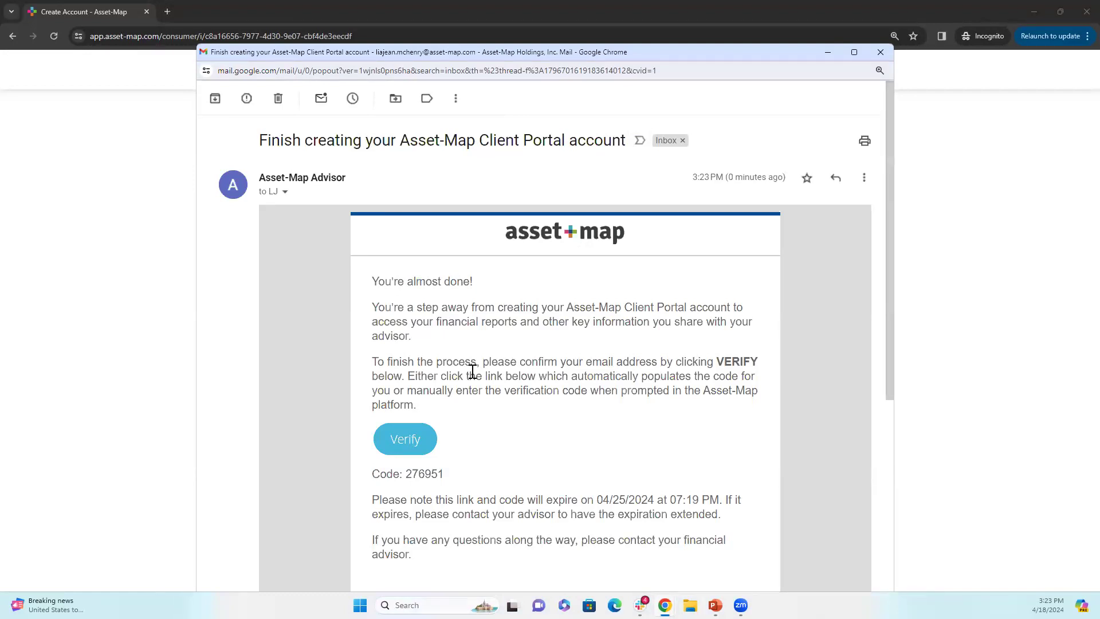
left_click(882, 52)
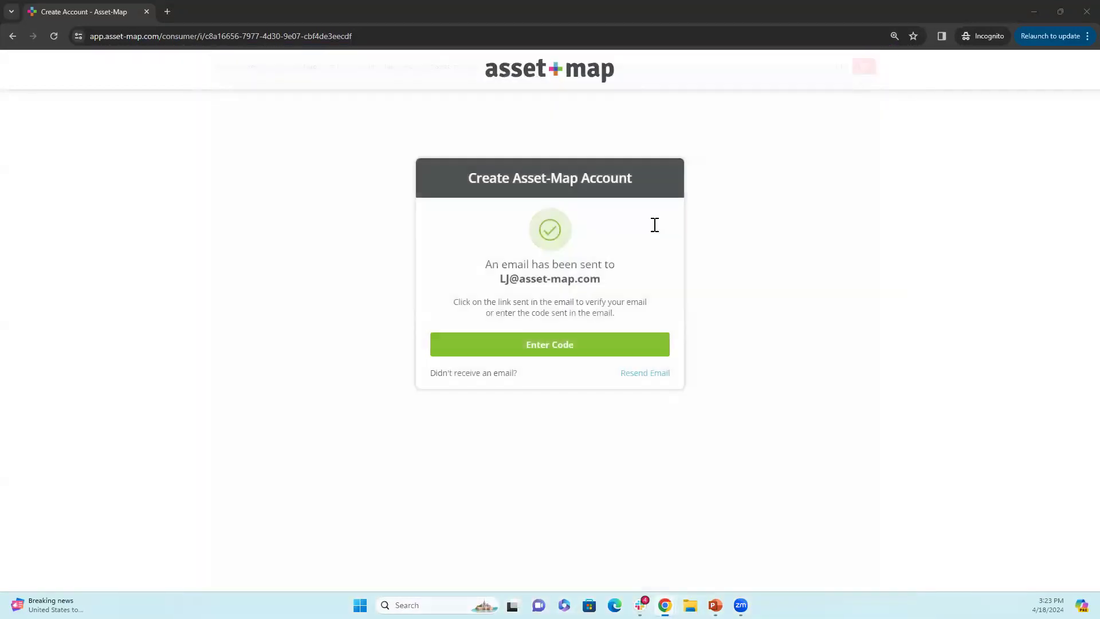
Enter the emailed six-digit verification code and create the client account
left_click(534, 346)
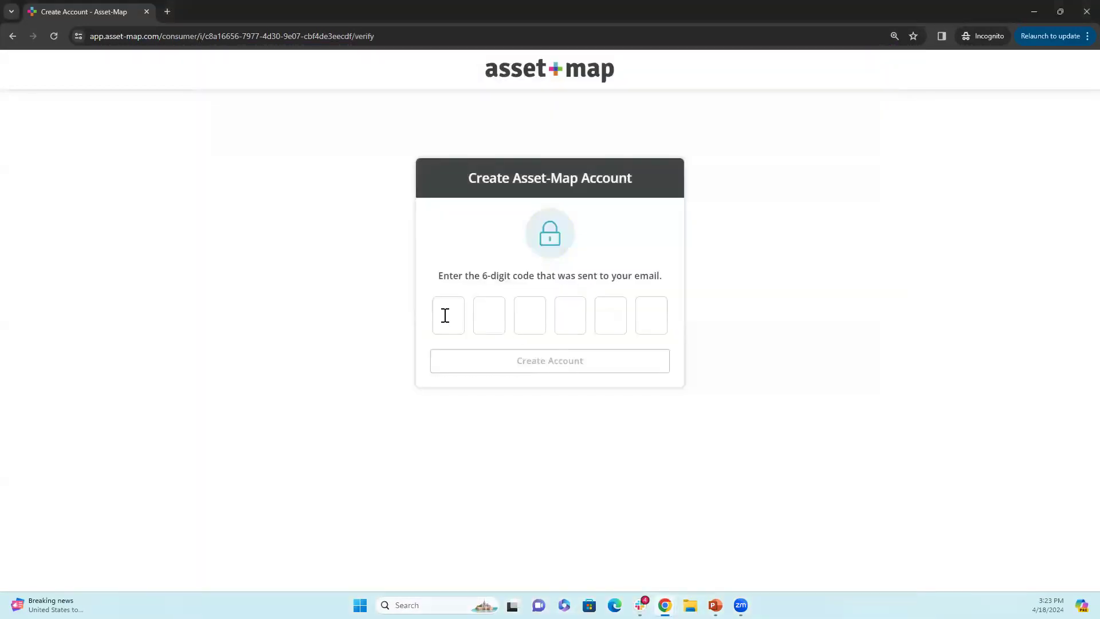
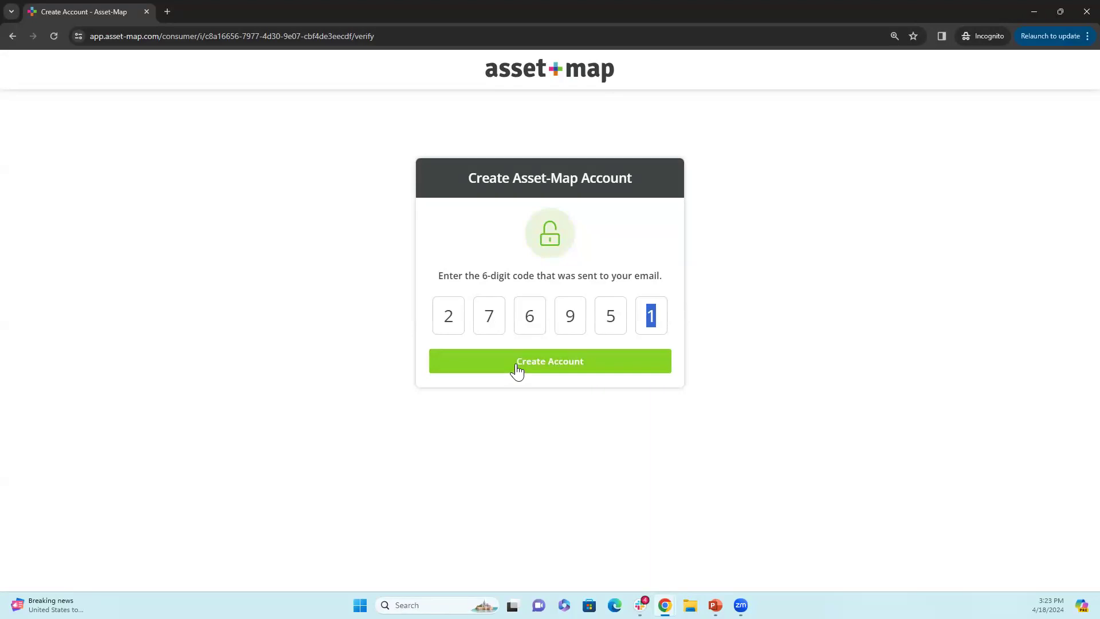
left_click(517, 370)
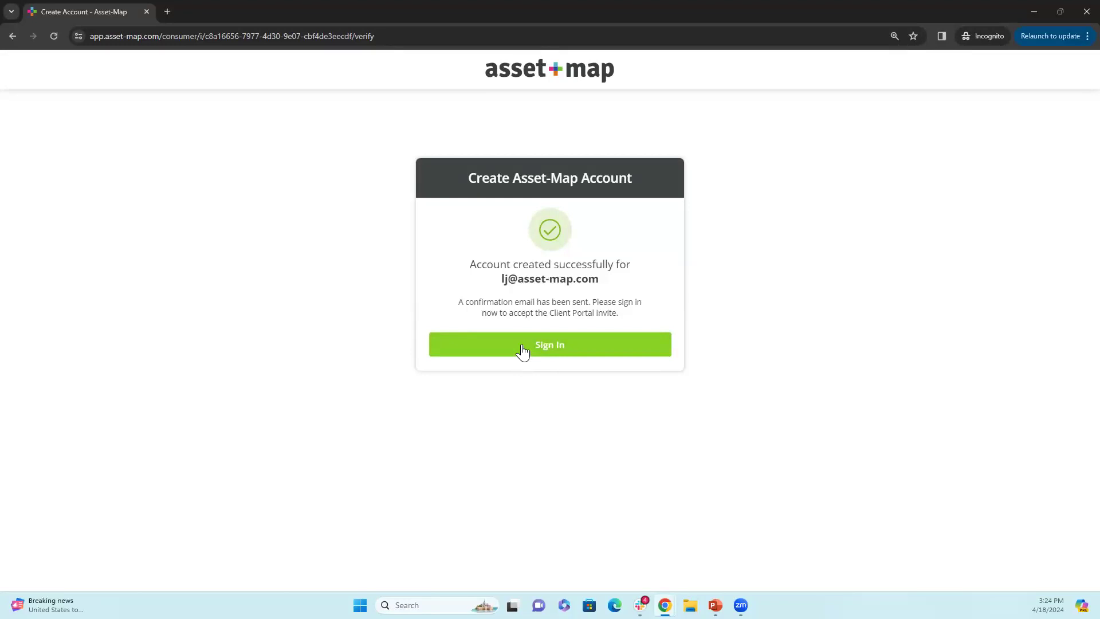
On the invite sign-in page, enter the account password (correcting a typo) and tick Remember Me
left_click(523, 350)
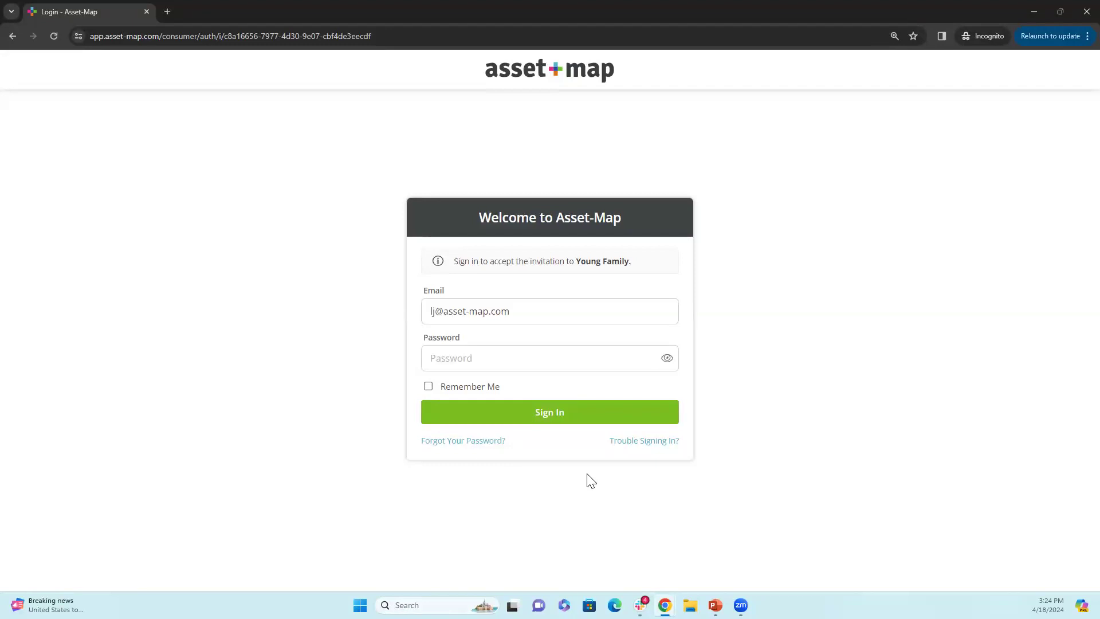
left_click(472, 362)
type("***")
key("BackSpace")
key("BackSpace")
key("BackSpace")
type("**********")
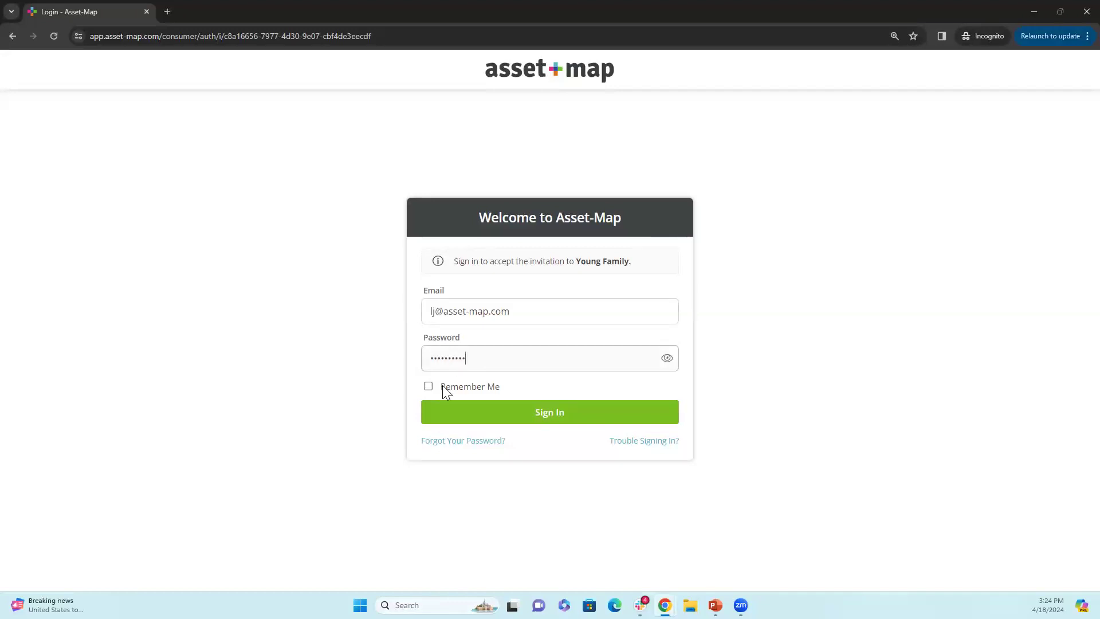
left_click(428, 387)
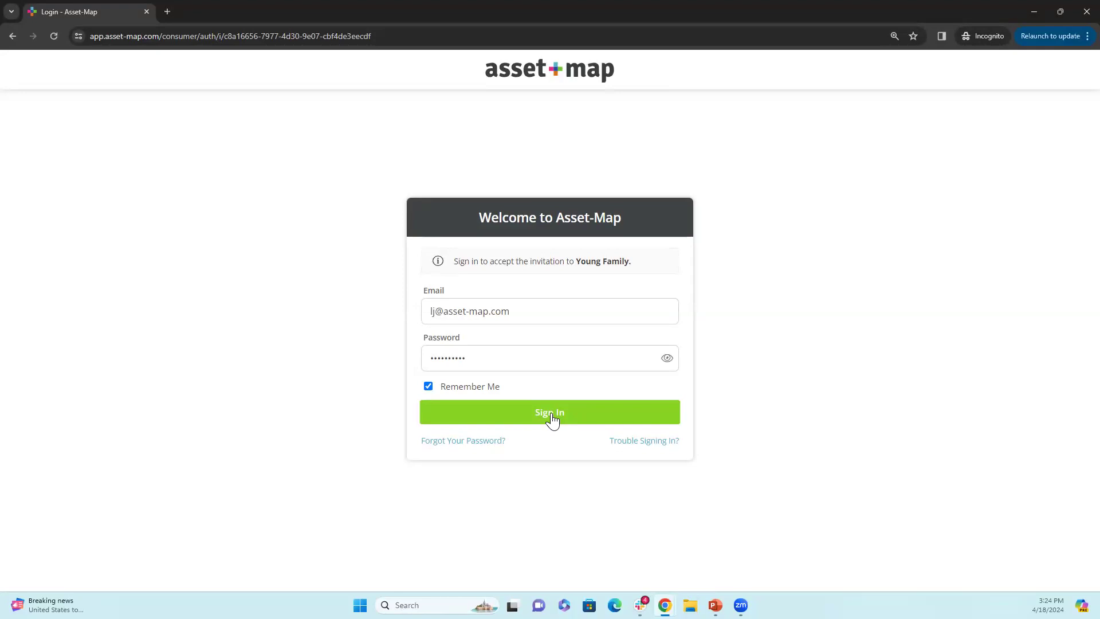
Inspect the login page's address, then sign in to the client account
double_click(223, 33)
triple_click(223, 34)
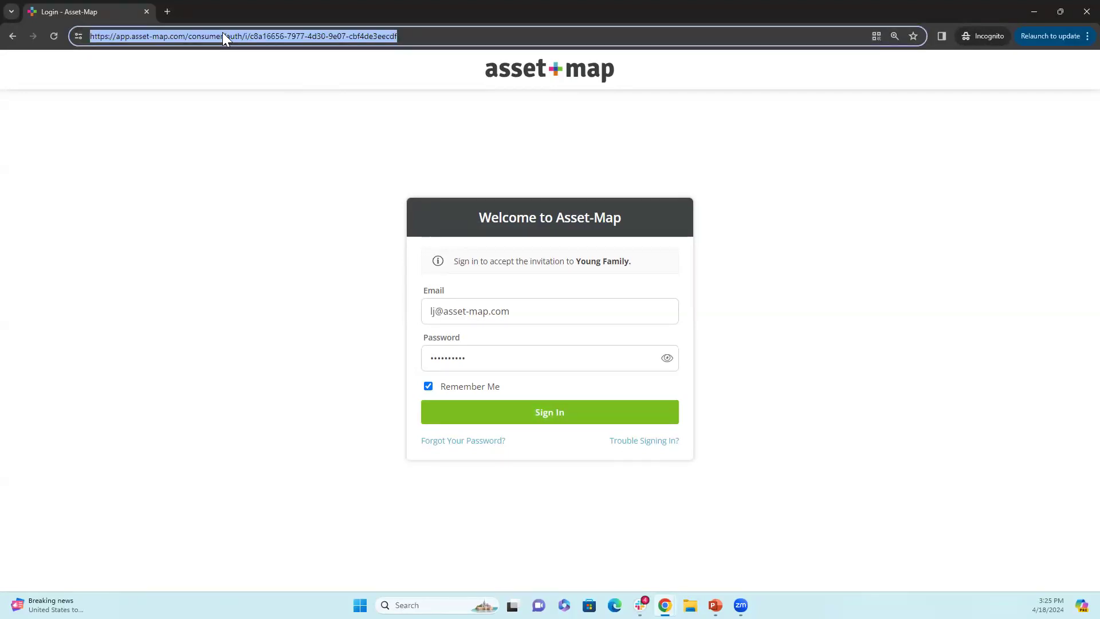
left_click(249, 150)
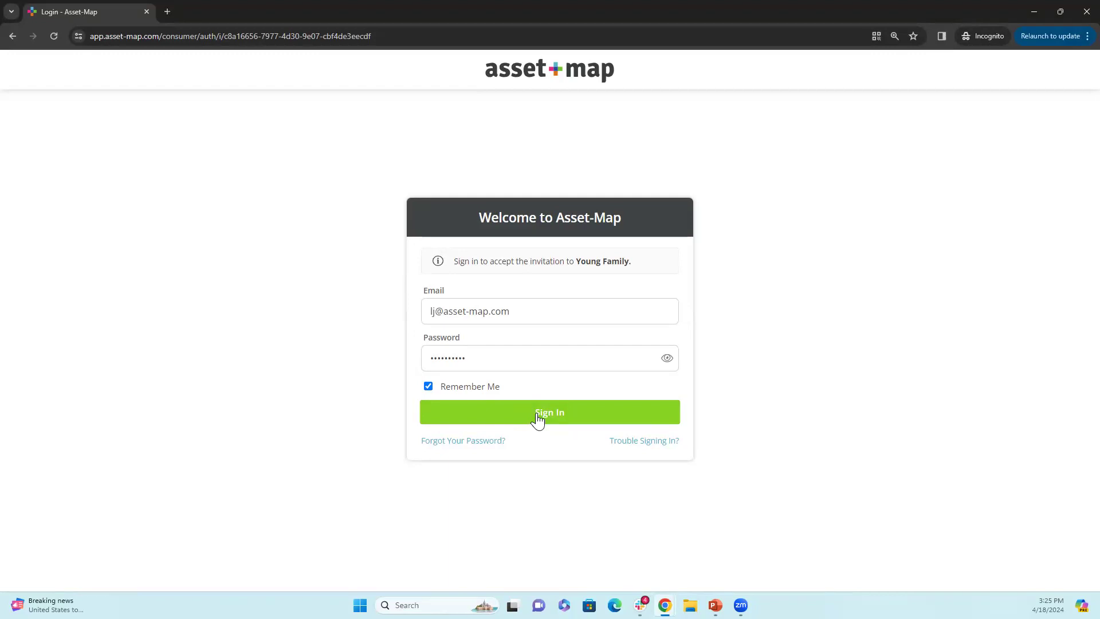
left_click(537, 415)
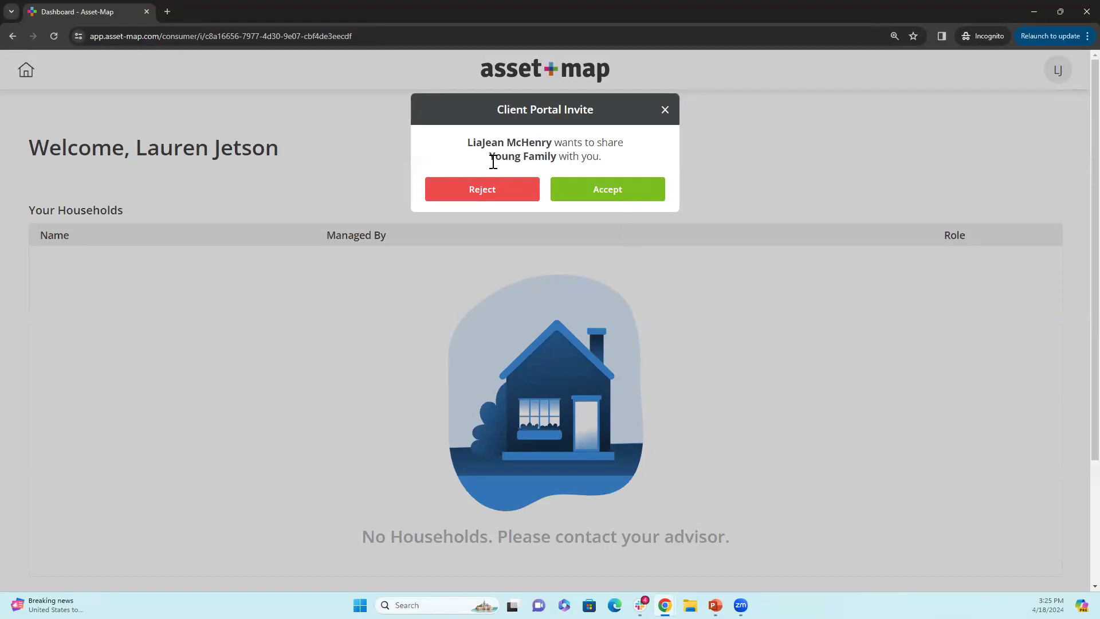
Accept the inviting advisor's household invitation and open that household's asset map
left_click_drag(466, 143, 553, 144)
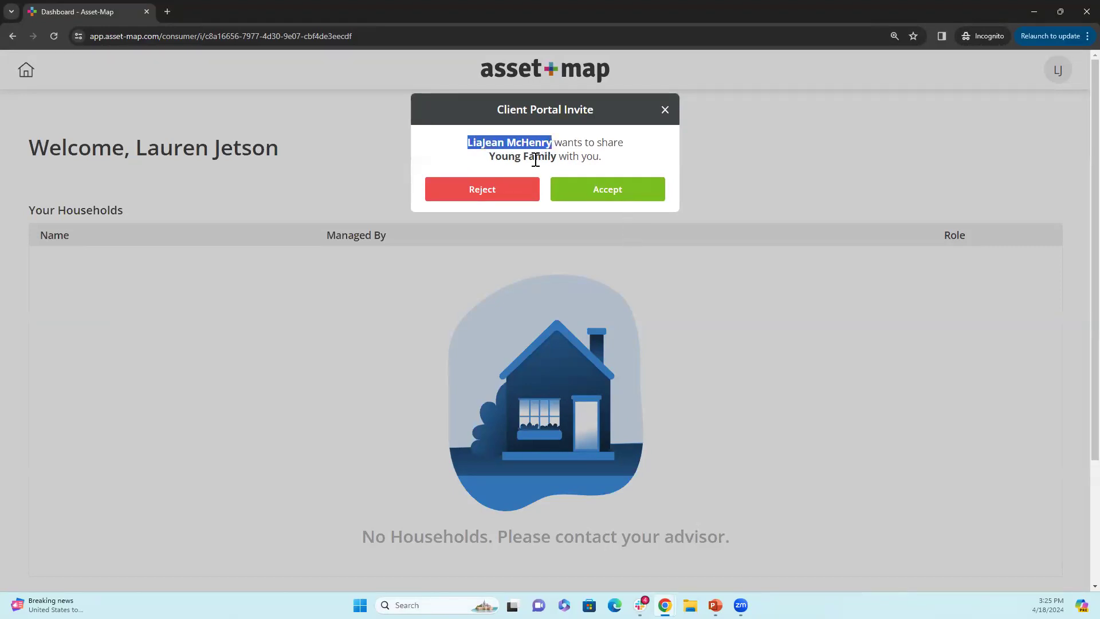
left_click(593, 194)
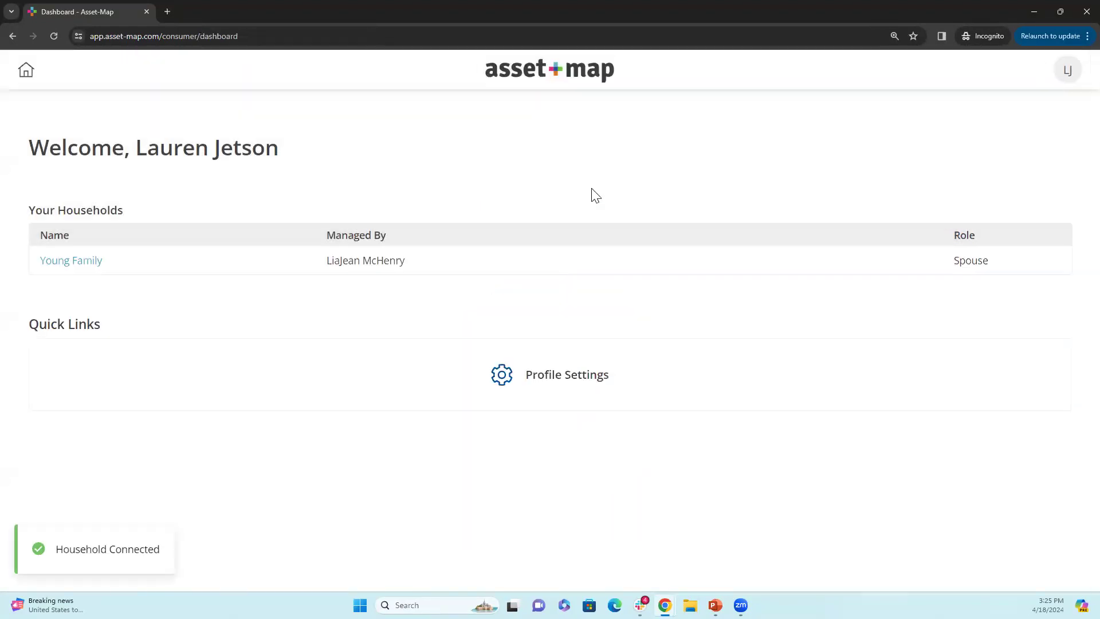
left_click(96, 262)
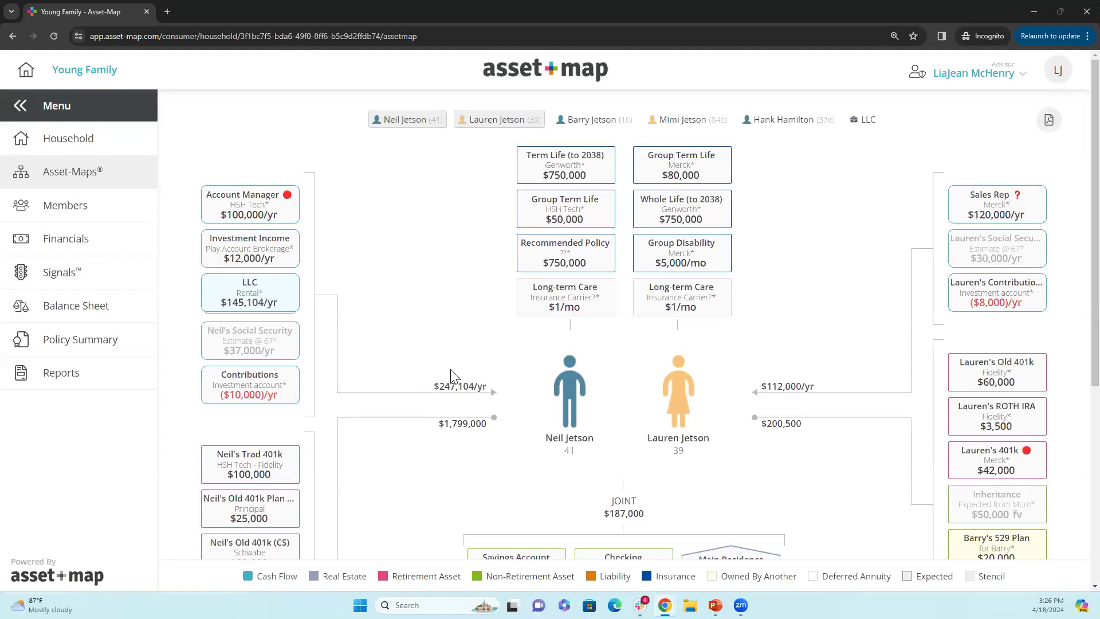
View the advisor's organization and contact details, then go to User Preferences from the avatar menu
left_click(974, 78)
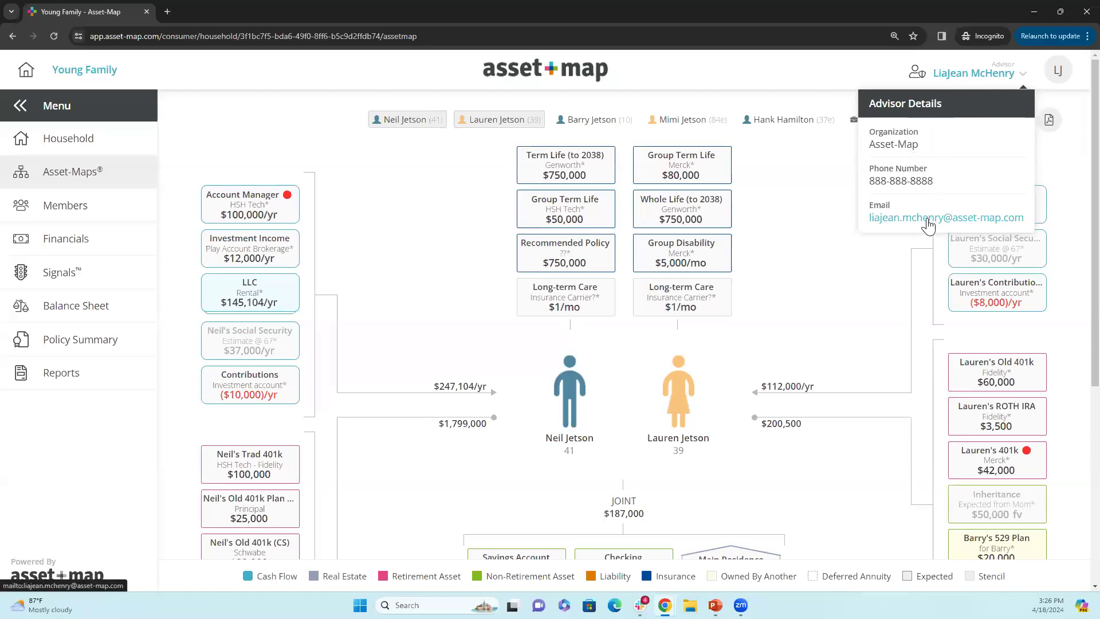
left_click(829, 94)
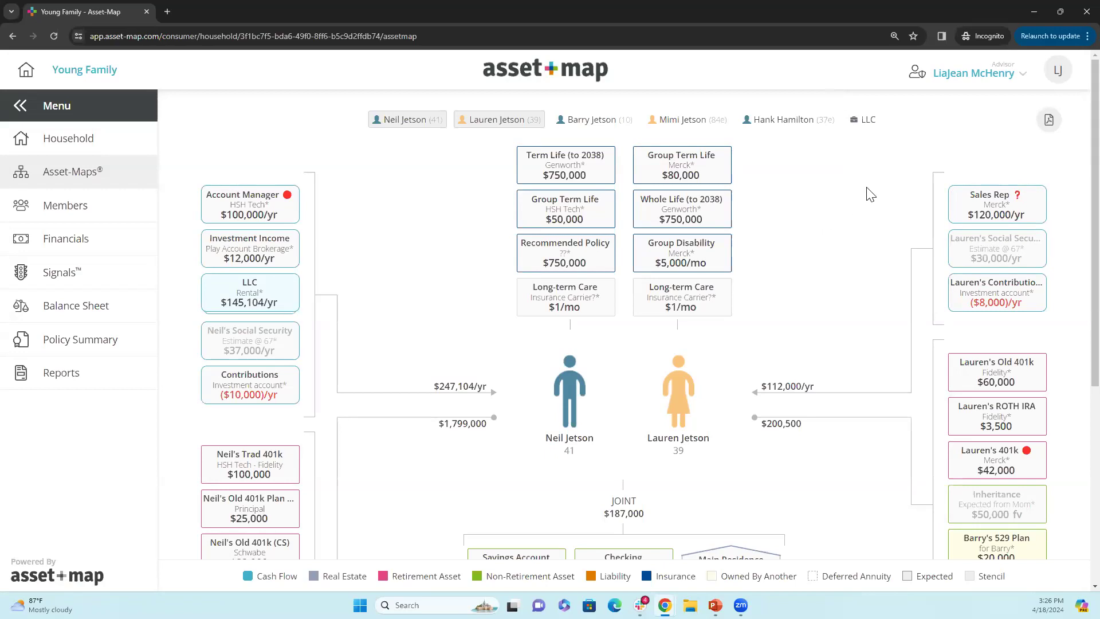
left_click(963, 76)
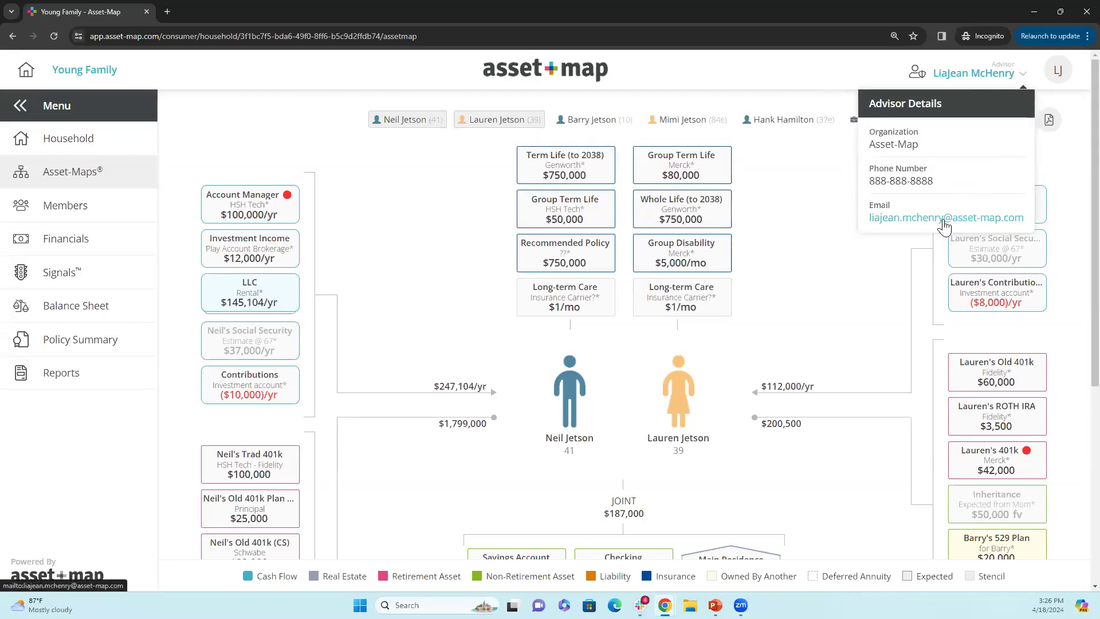
left_click(1054, 77)
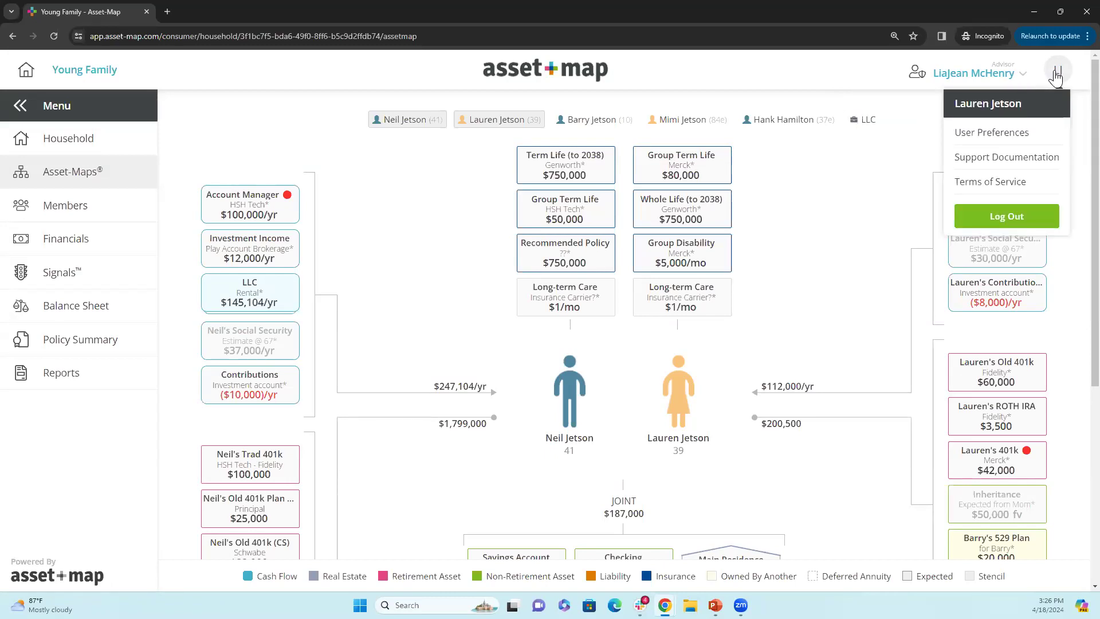
left_click(992, 137)
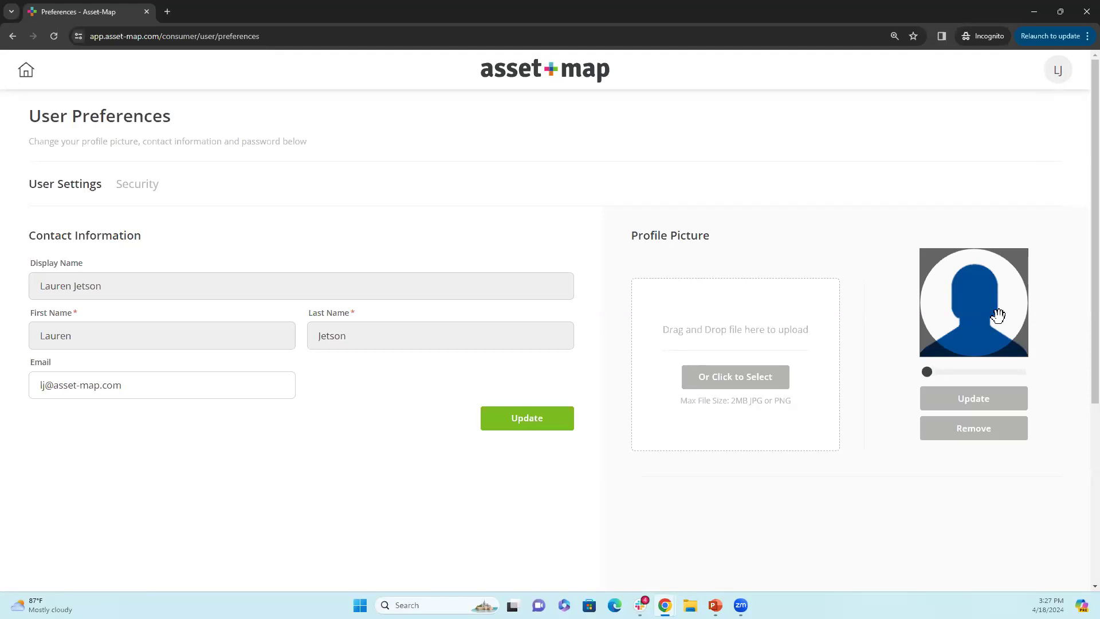
left_click_drag(127, 386, 36, 391)
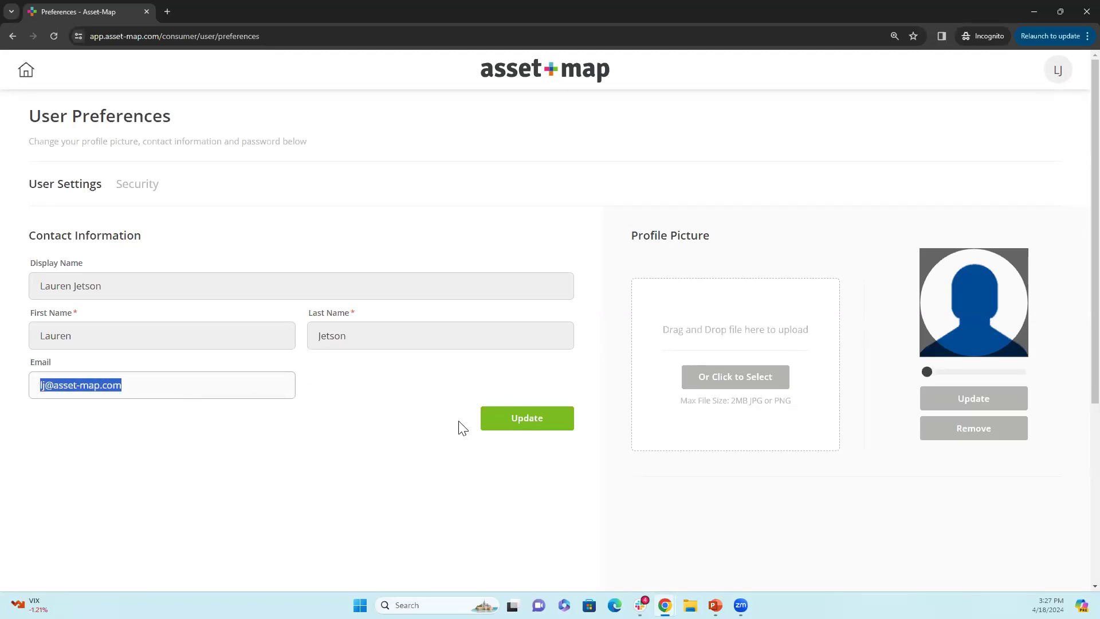
Browse the Security panel's multi-factor authentication, trusted devices and password change settings
left_click(138, 192)
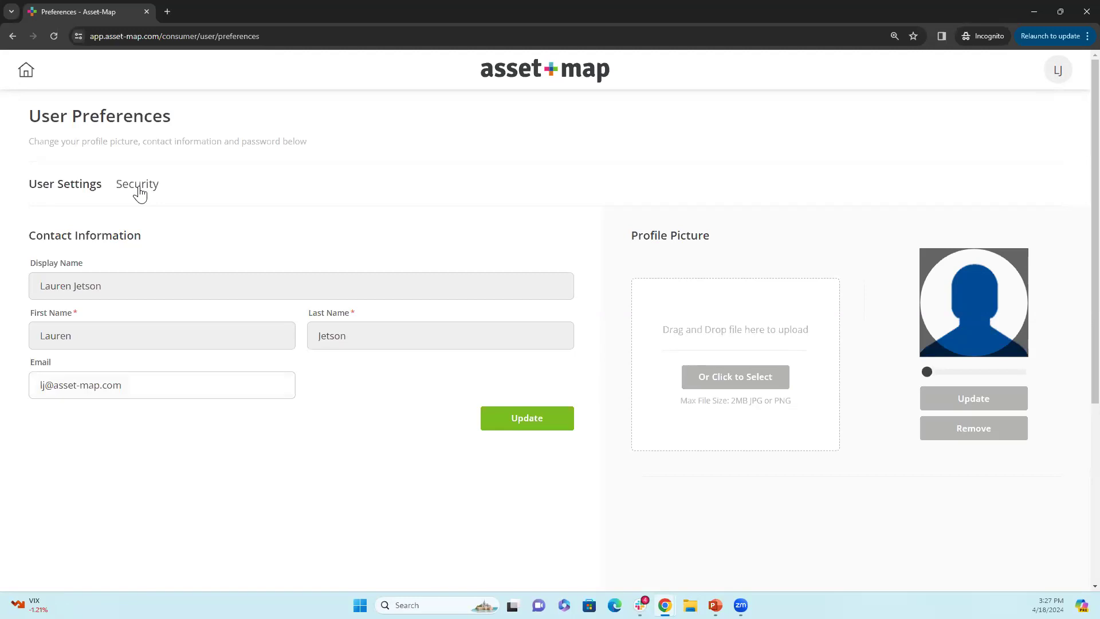
scroll(269, 255, "down", 1)
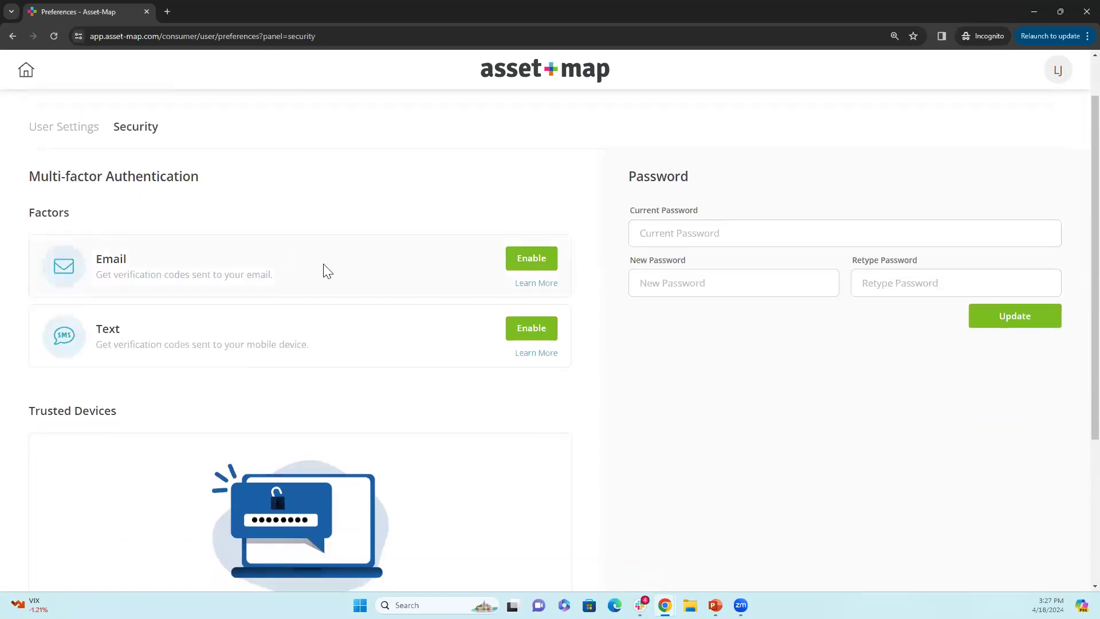
scroll(342, 279, "down", 4)
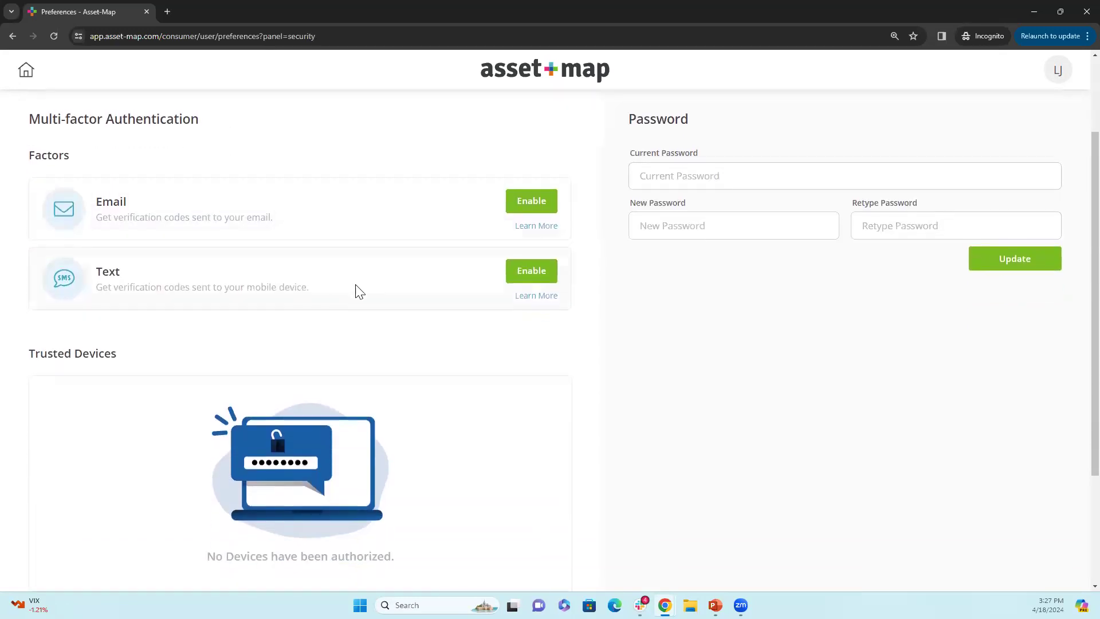
scroll(362, 298, "up", 4)
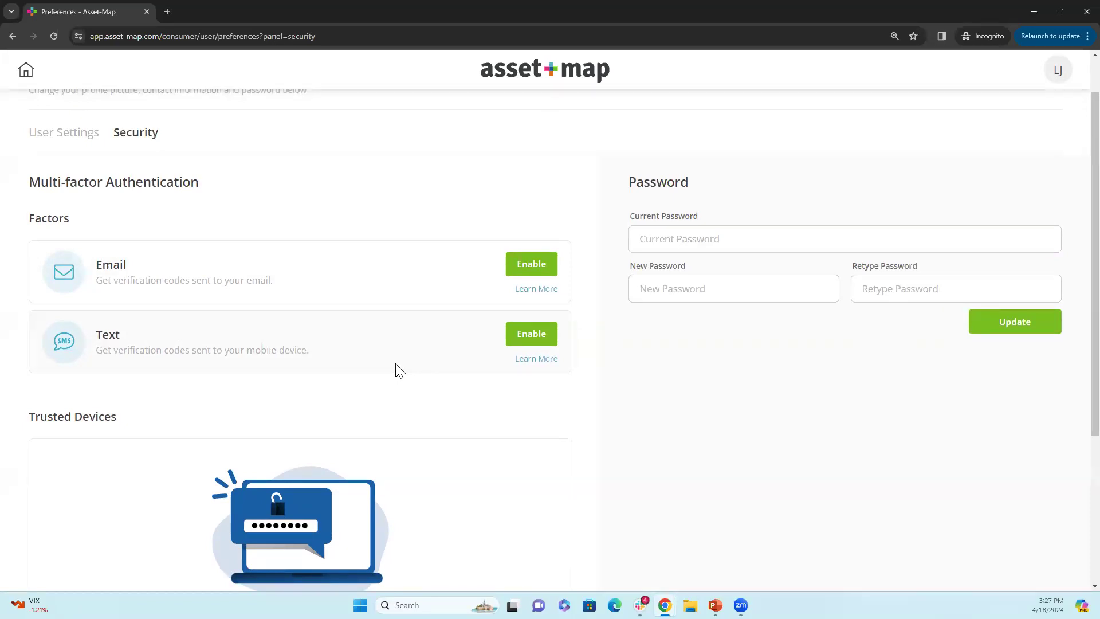
scroll(409, 366, "up", 1)
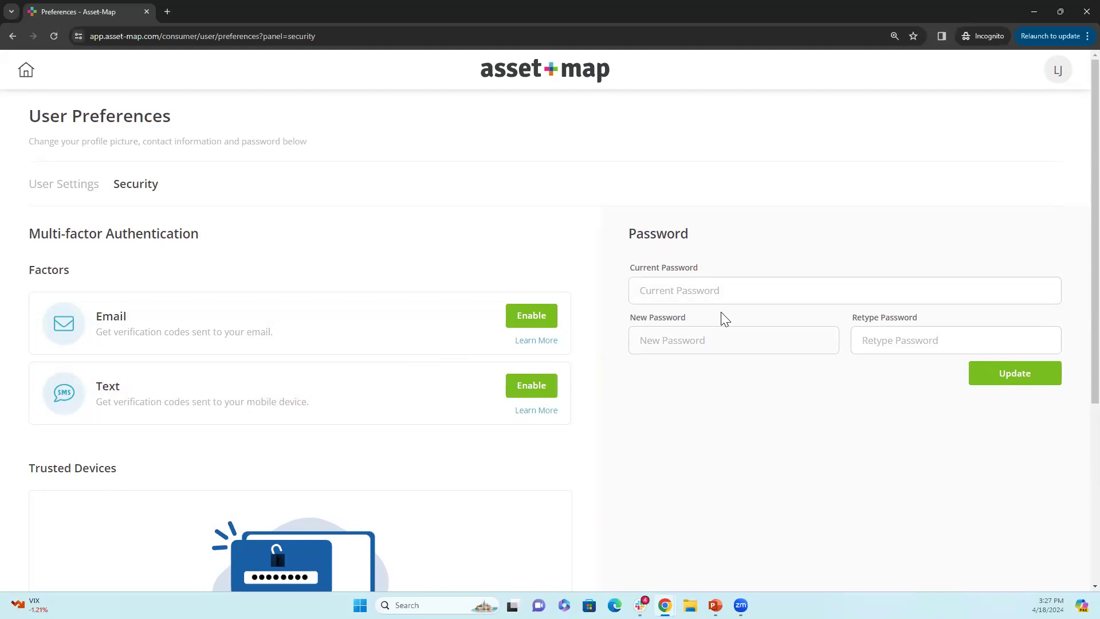
left_click(1057, 71)
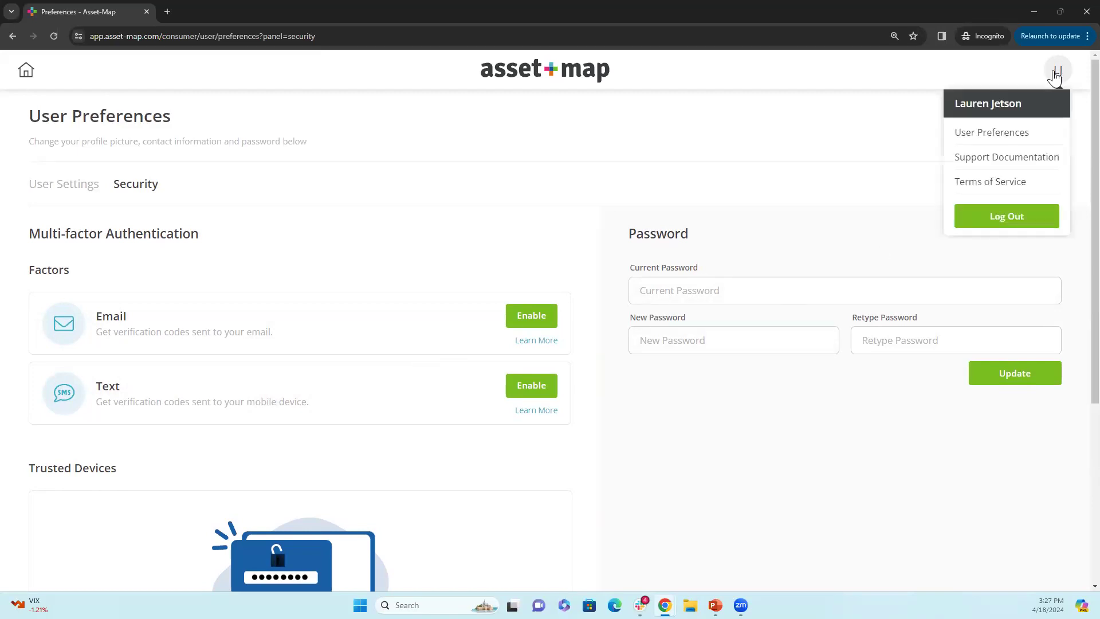
left_click(1029, 163)
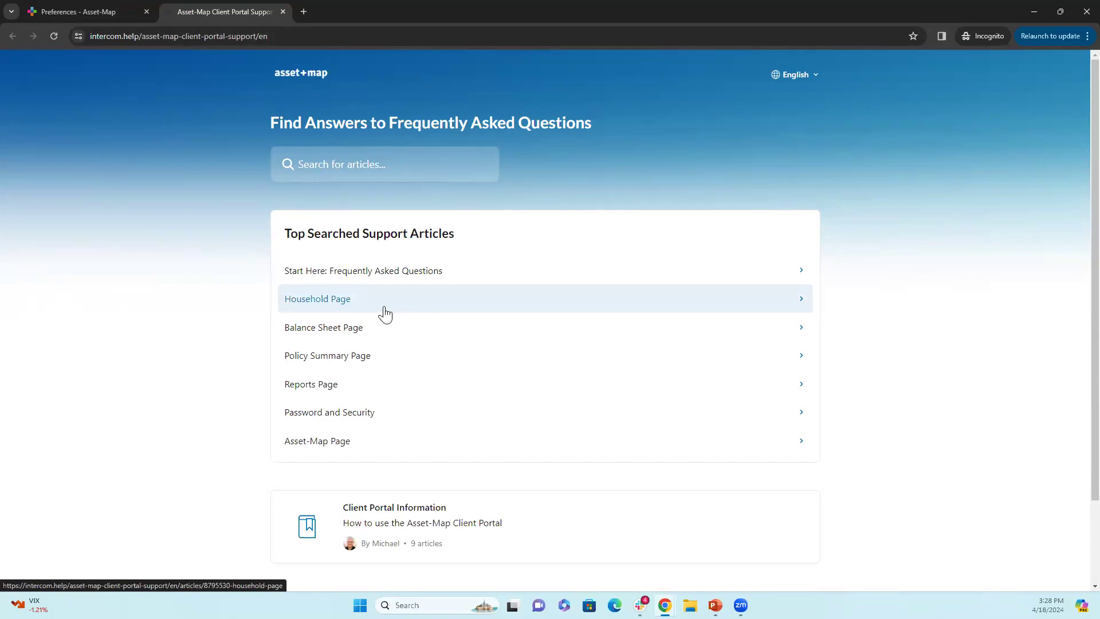
left_click(337, 358)
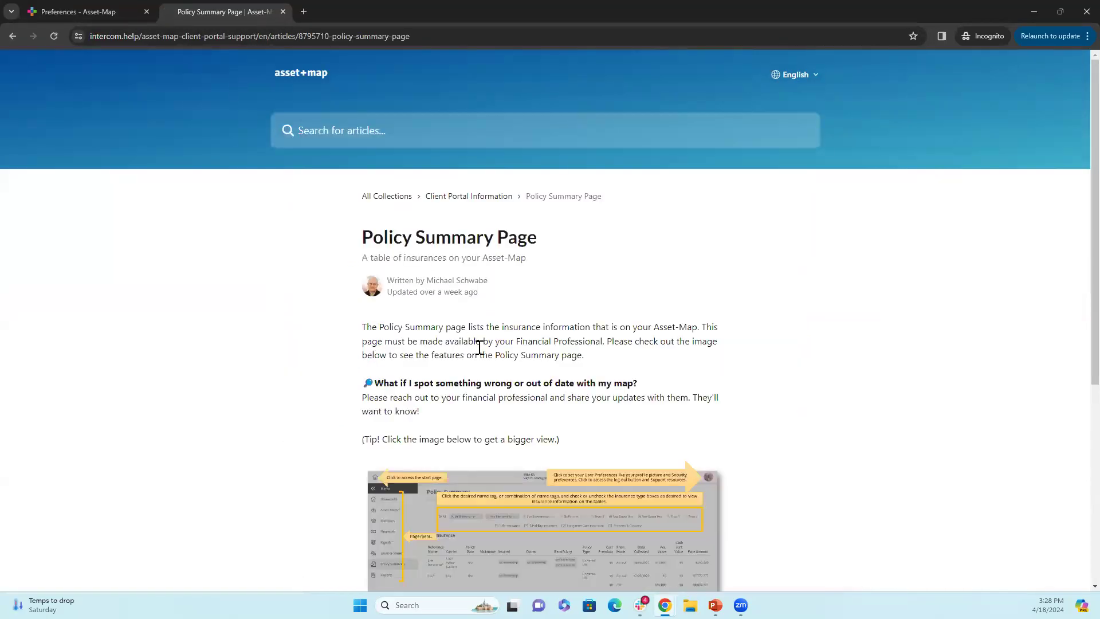
scroll(573, 389, "down", 1)
scroll(617, 413, "down", 1)
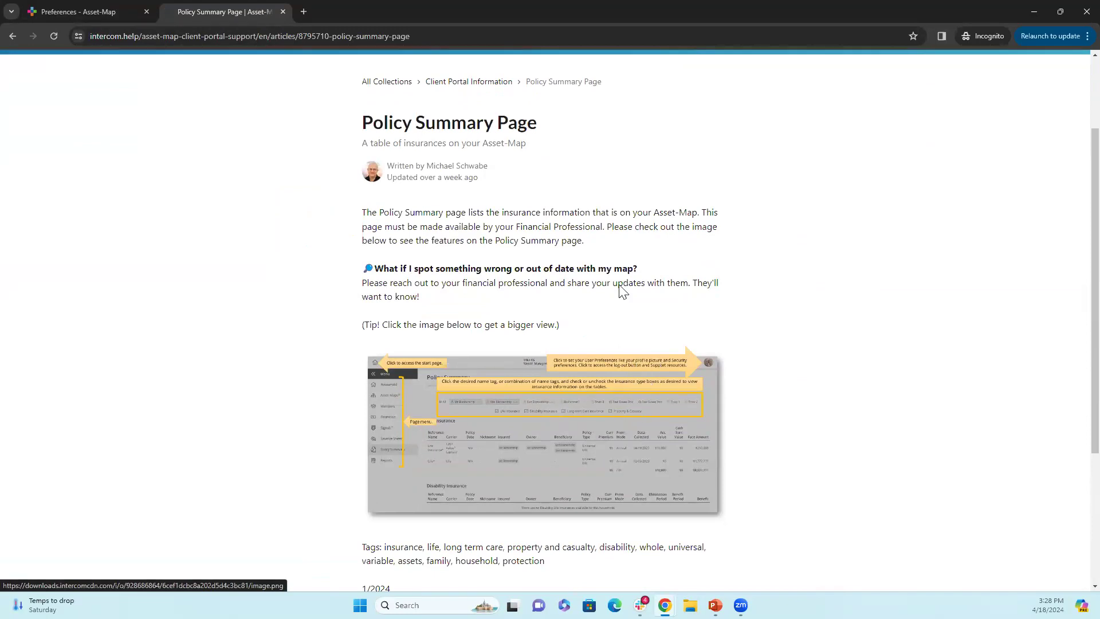
scroll(635, 406, "down", 3)
scroll(664, 332, "up", 2)
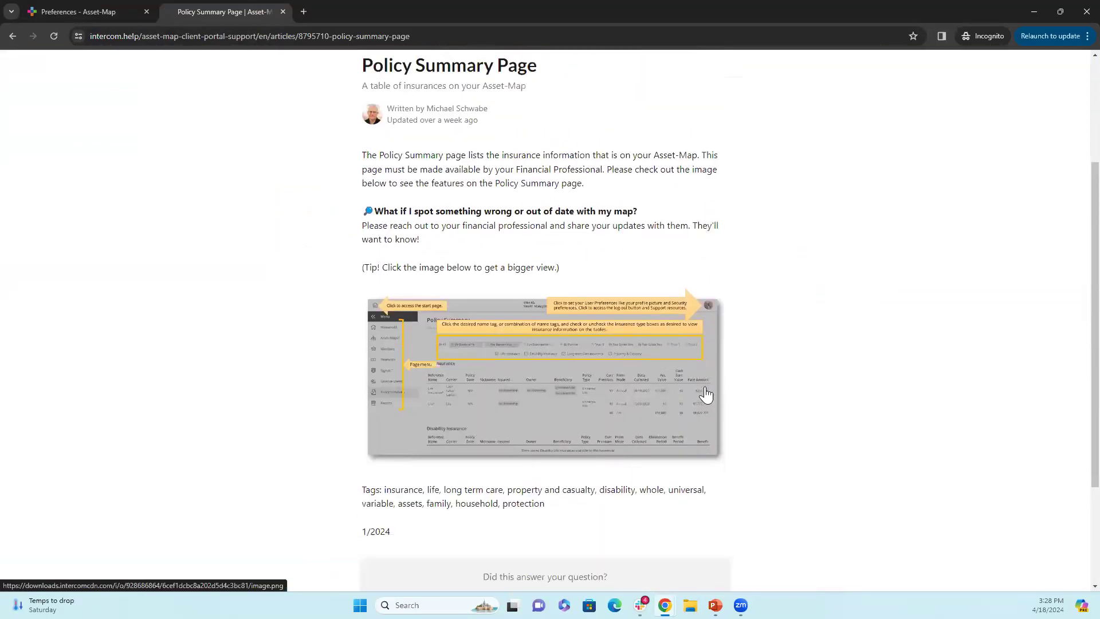
scroll(666, 360, "up", 3)
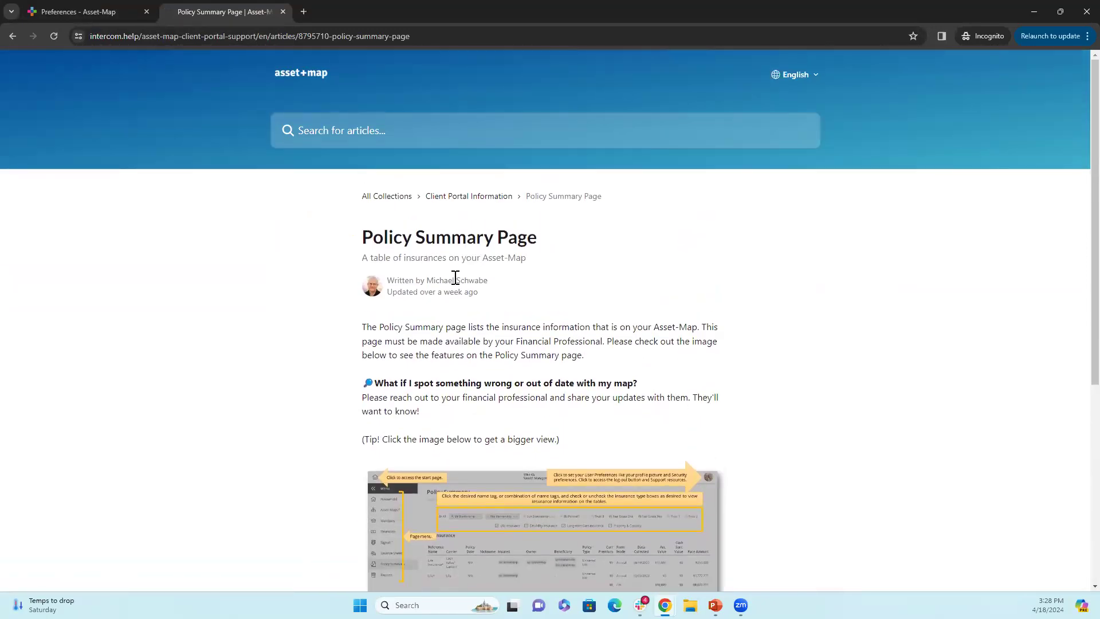
left_click(283, 12)
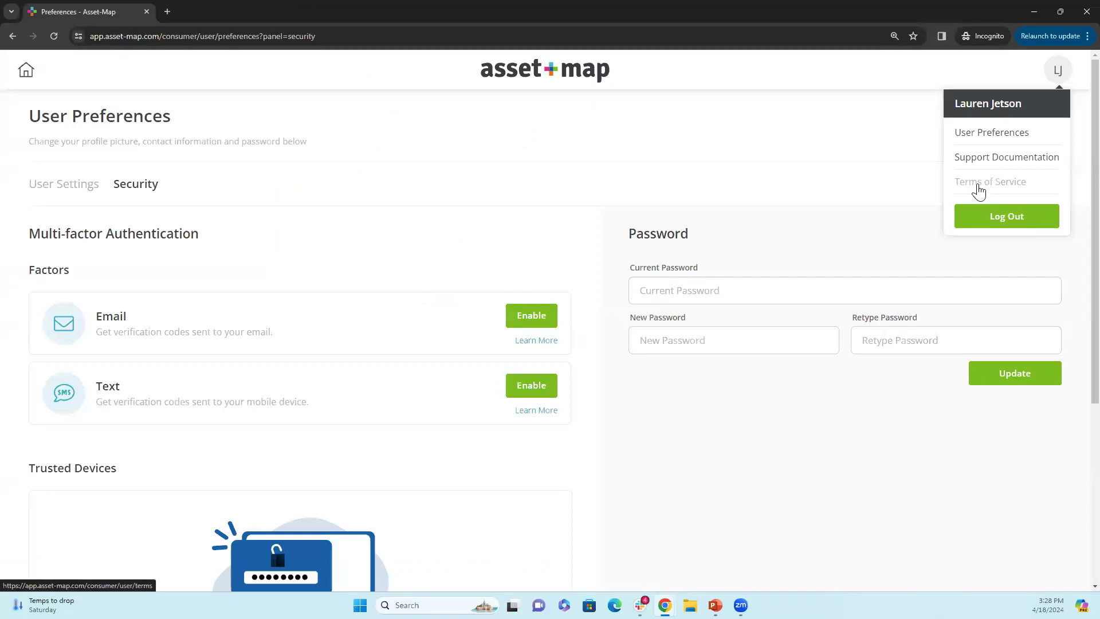
Close the account menu and return to the household summary with the Asset-Map diagram
left_click(875, 142)
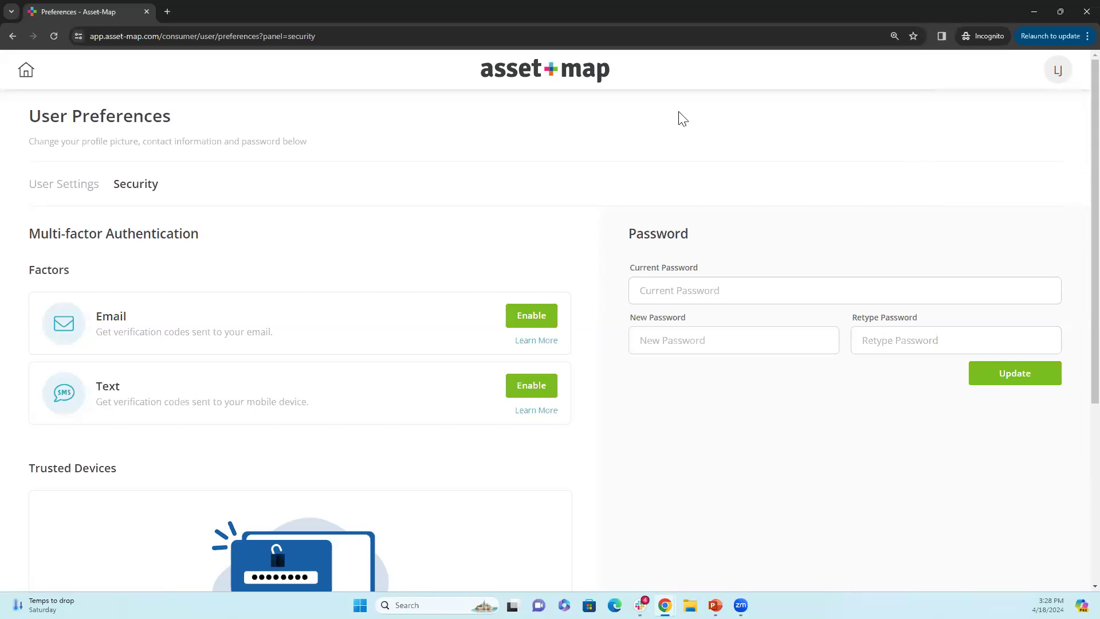
left_click(514, 69)
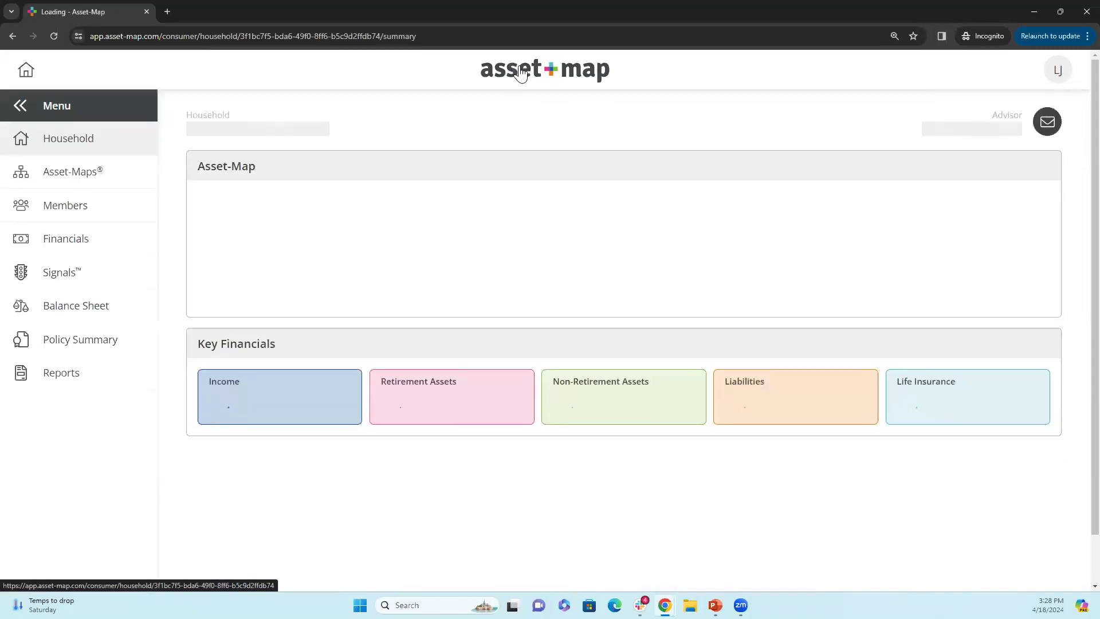
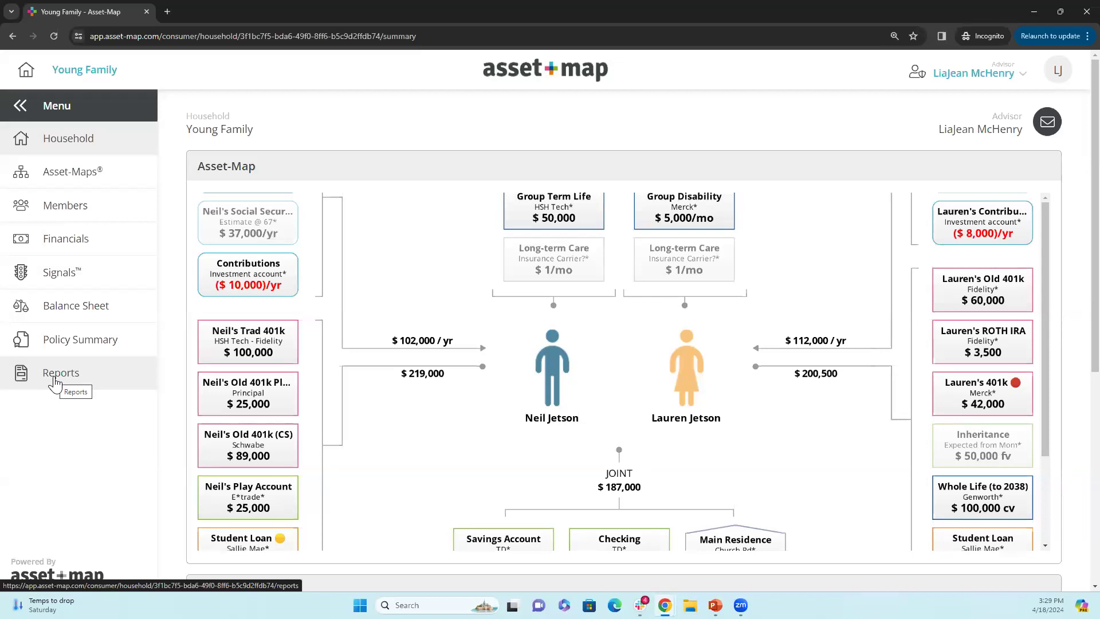
View the client portal's Shared Reports, then close the Young Family member editor in the advisor window
left_click(55, 381)
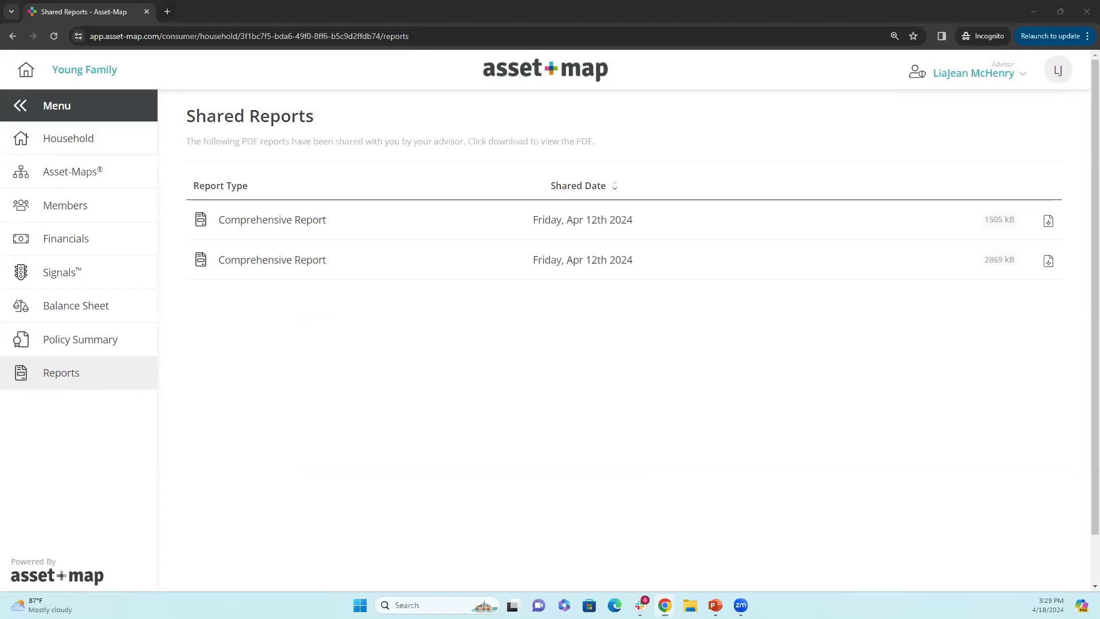
left_click(465, 484)
left_click(611, 77)
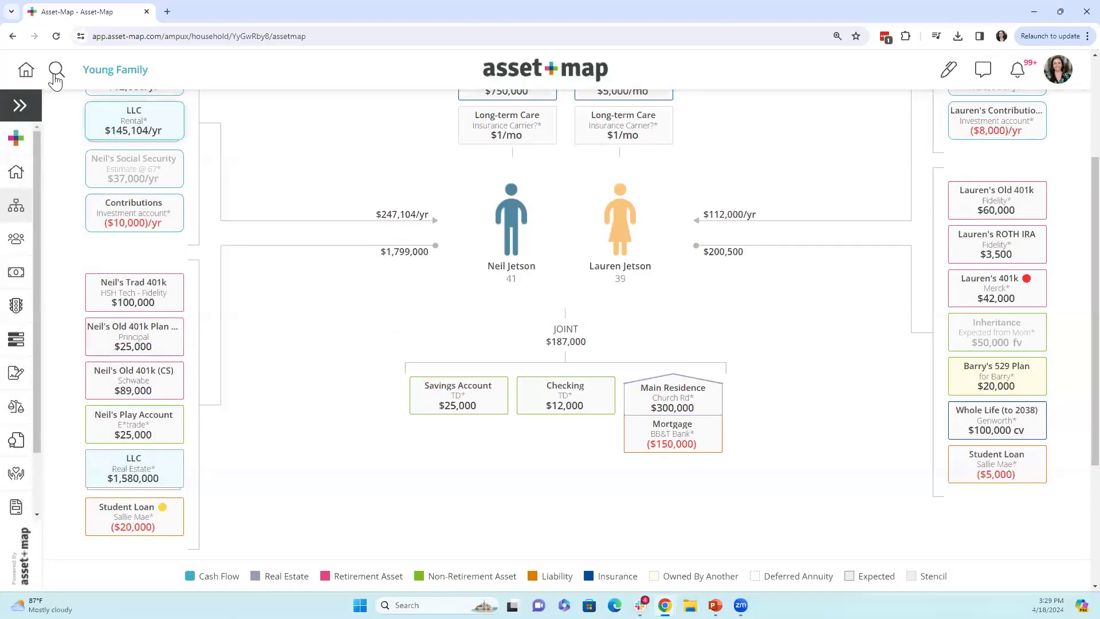
Reload Asset-Map and move through Target-Maps to the Young Family Reports page
left_click(56, 36)
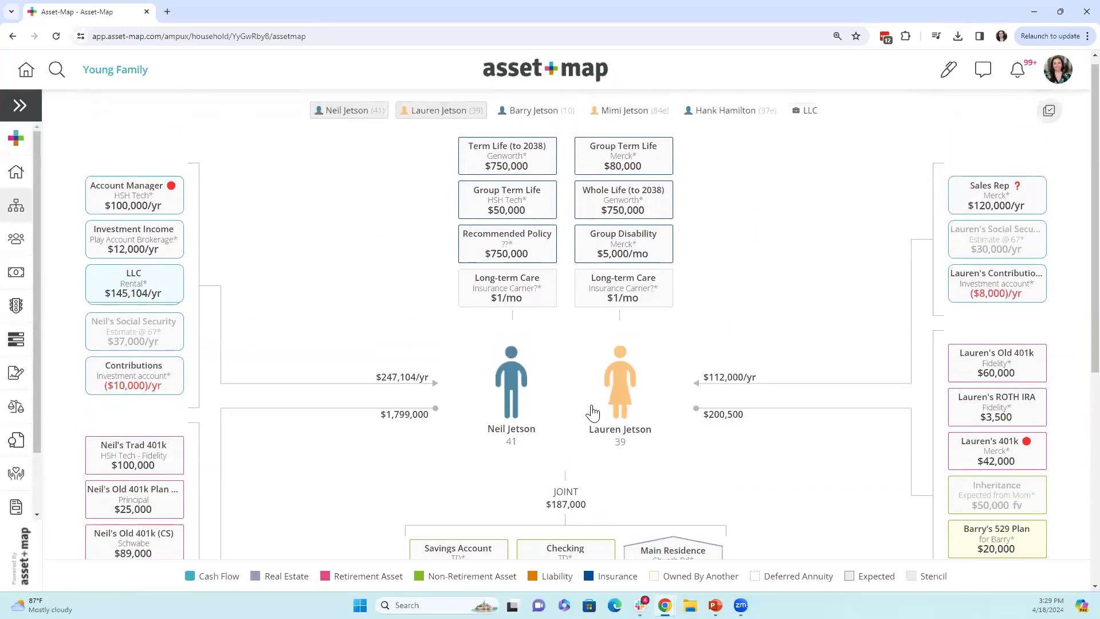
left_click(20, 106)
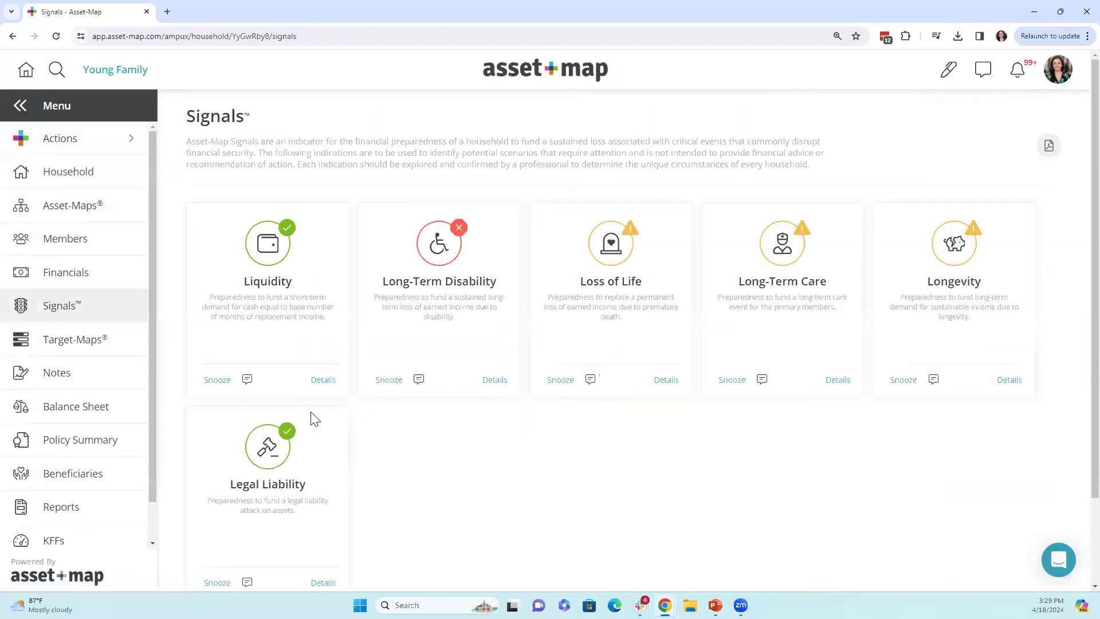
left_click(71, 351)
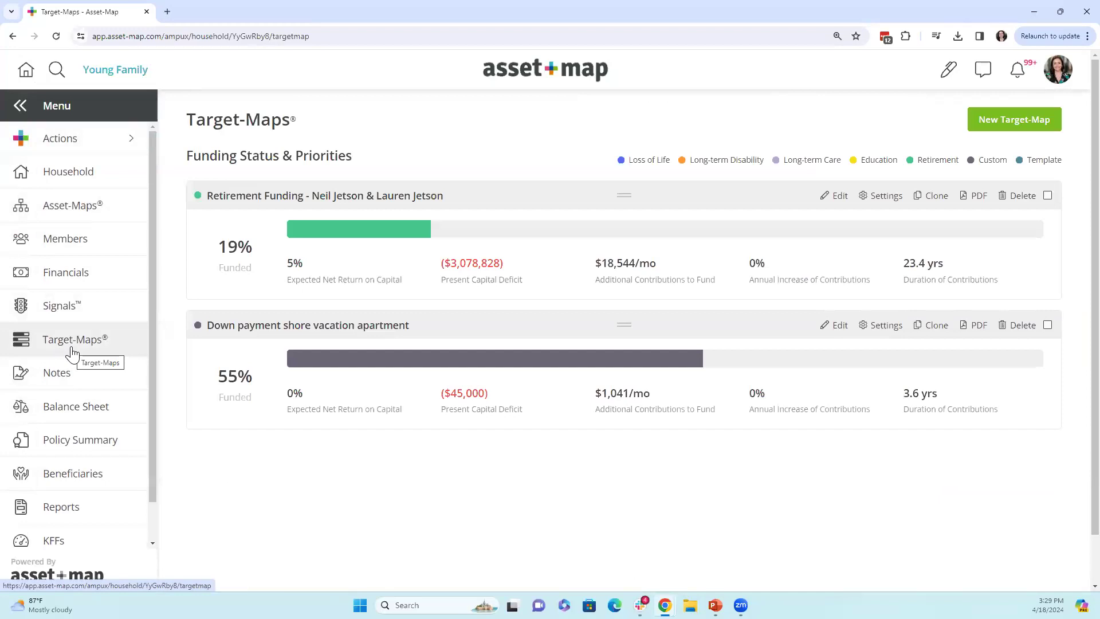
left_click(69, 515)
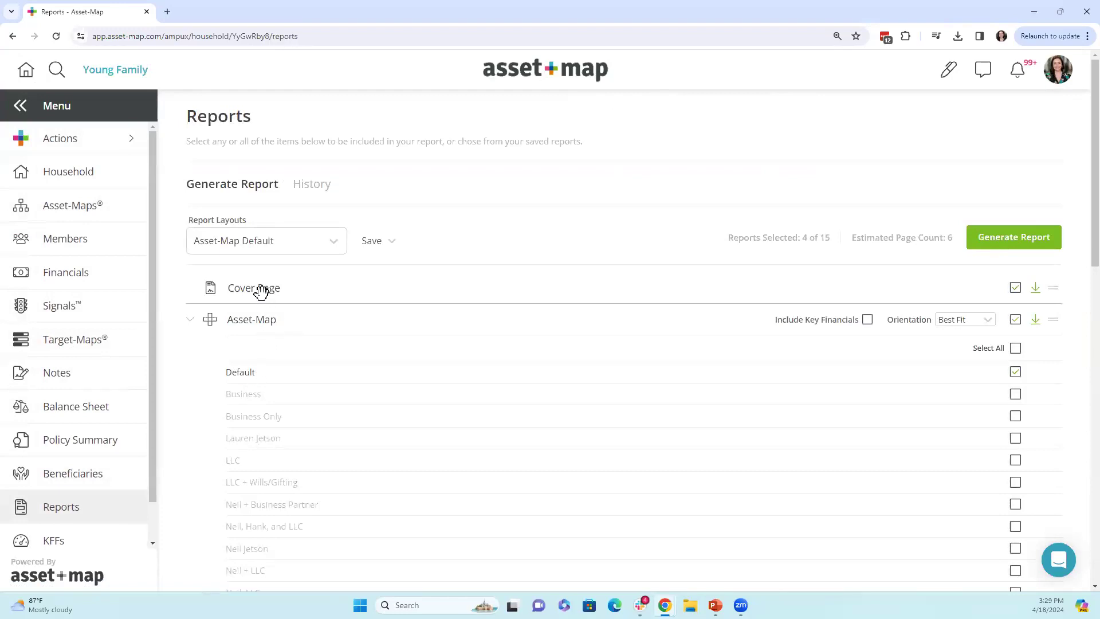
Add the Signals, Balance Sheet, Policy Summary and Beneficiary Report sections to the report
scroll(392, 380, "down", 2)
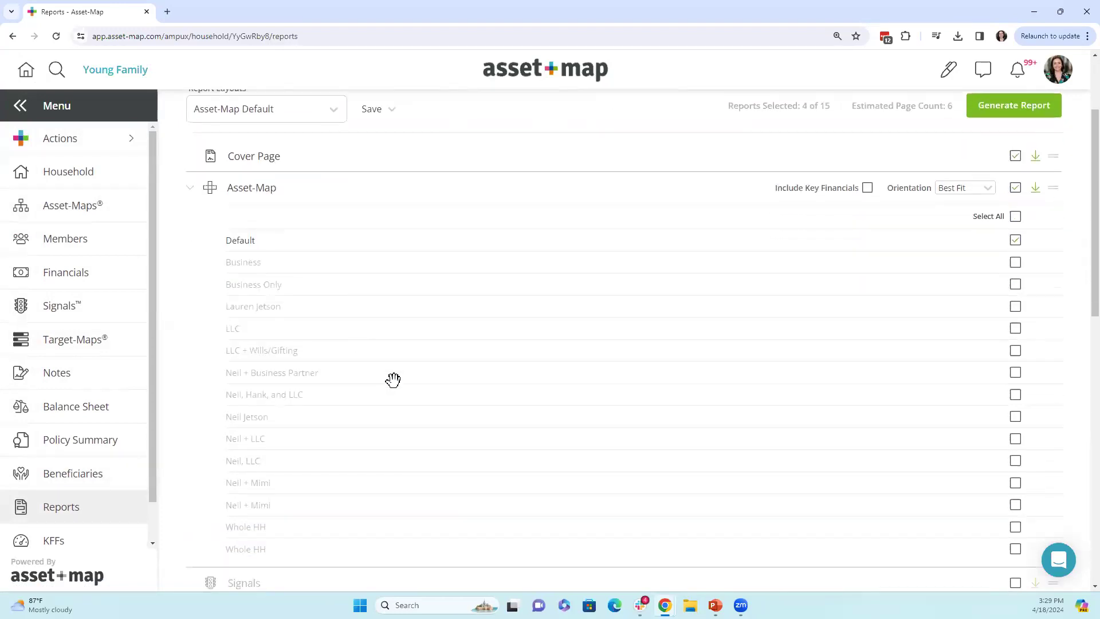
scroll(393, 380, "down", 4)
left_click(1016, 315)
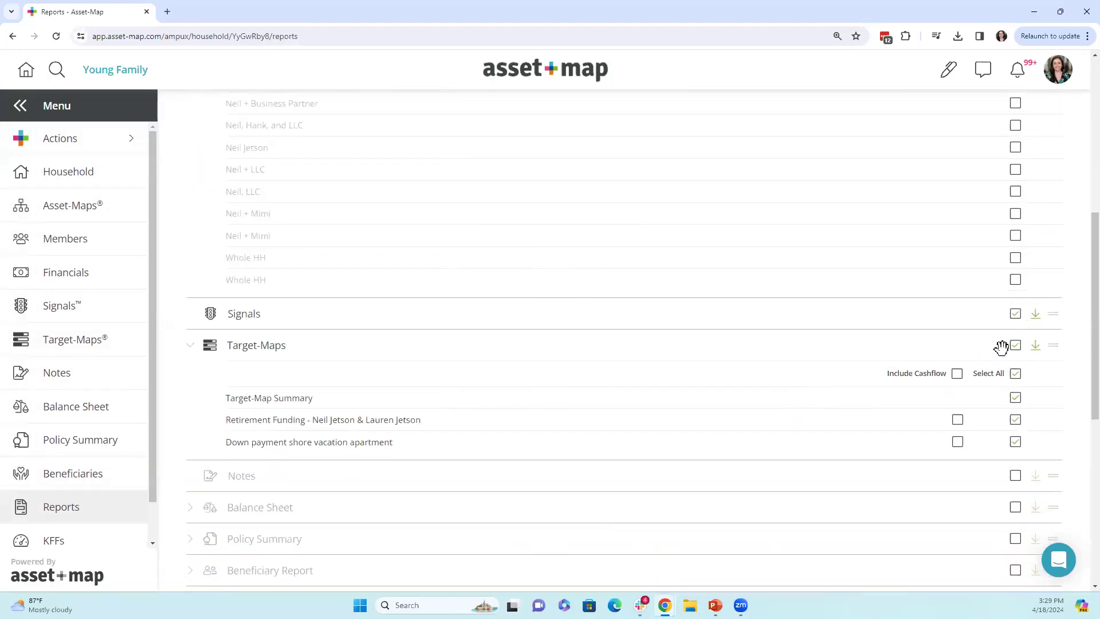
scroll(1000, 396, "down", 2)
left_click(1015, 393)
scroll(958, 458, "down", 3)
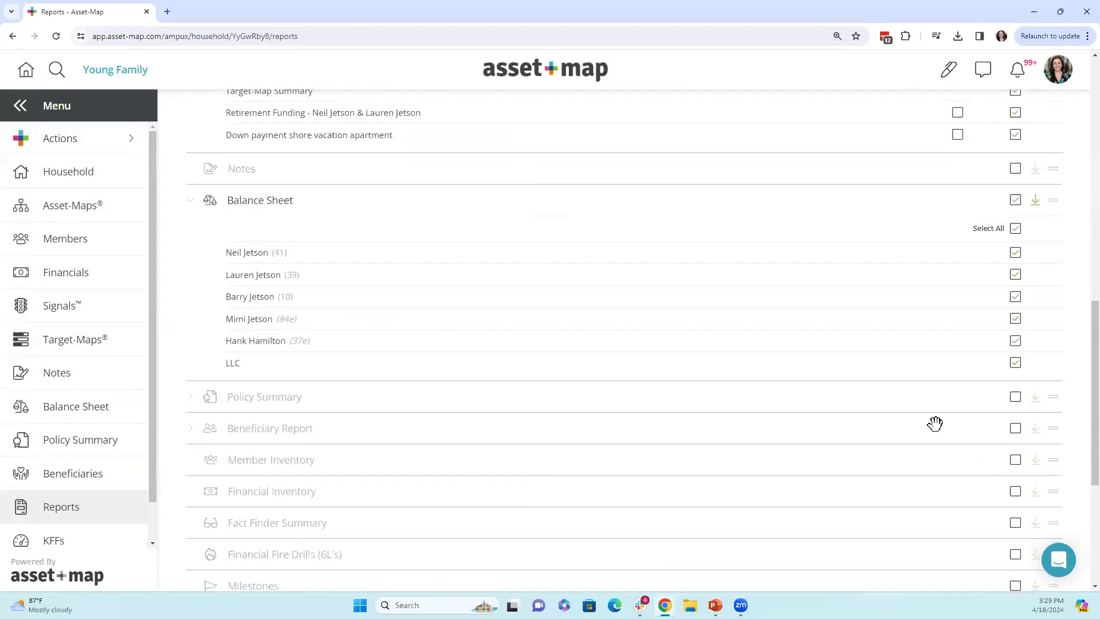
scroll(935, 423, "down", 2)
left_click(1015, 303)
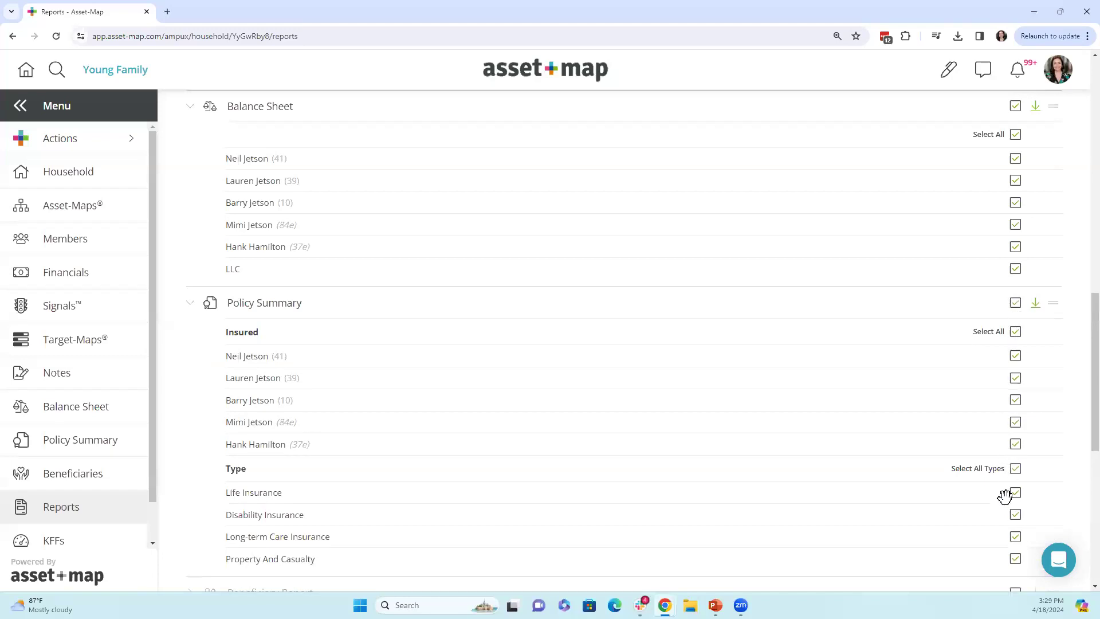
scroll(1004, 496, "down", 3)
left_click(1015, 420)
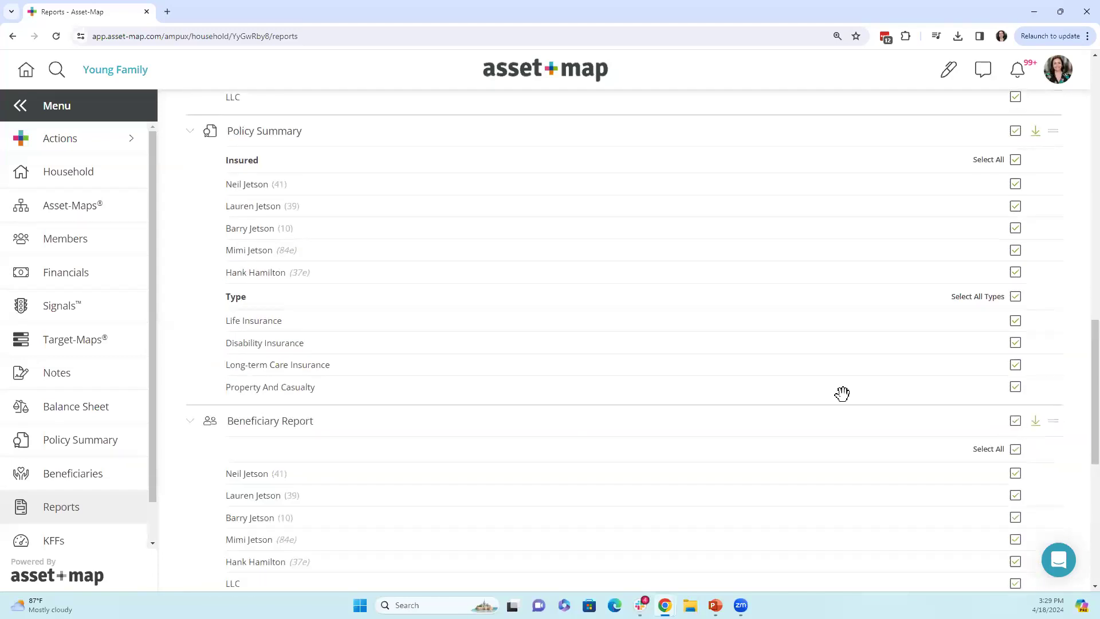
Generate the Comprehensive Report PDF with 8 of 15 sections selected
scroll(842, 381, "down", 4)
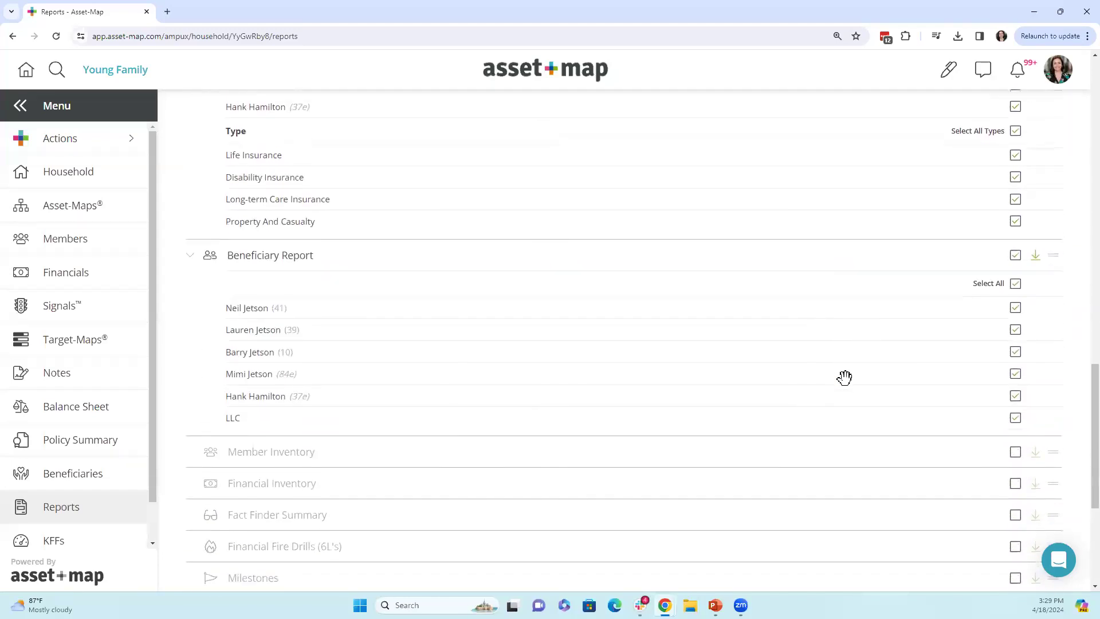
scroll(854, 385, "down", 1)
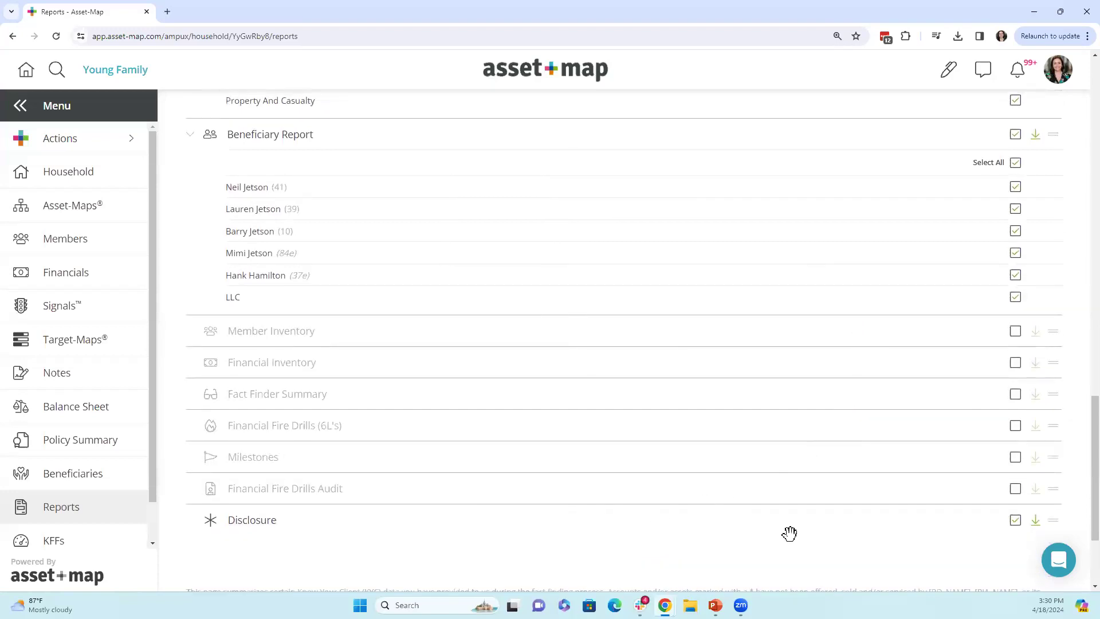
scroll(1002, 504, "up", 4)
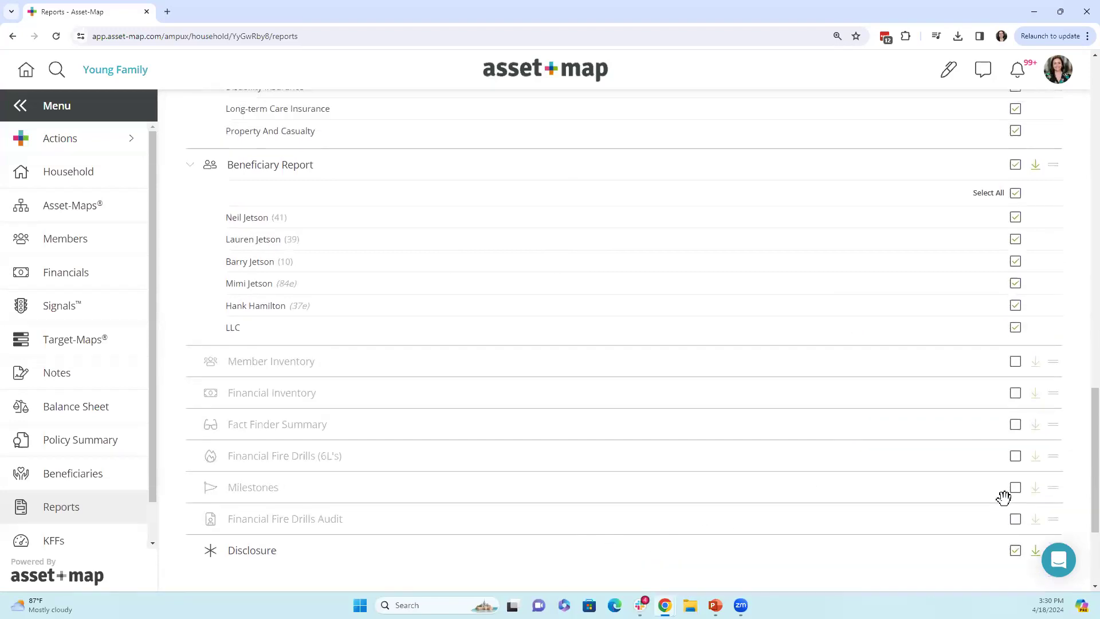
scroll(1003, 498, "up", 15)
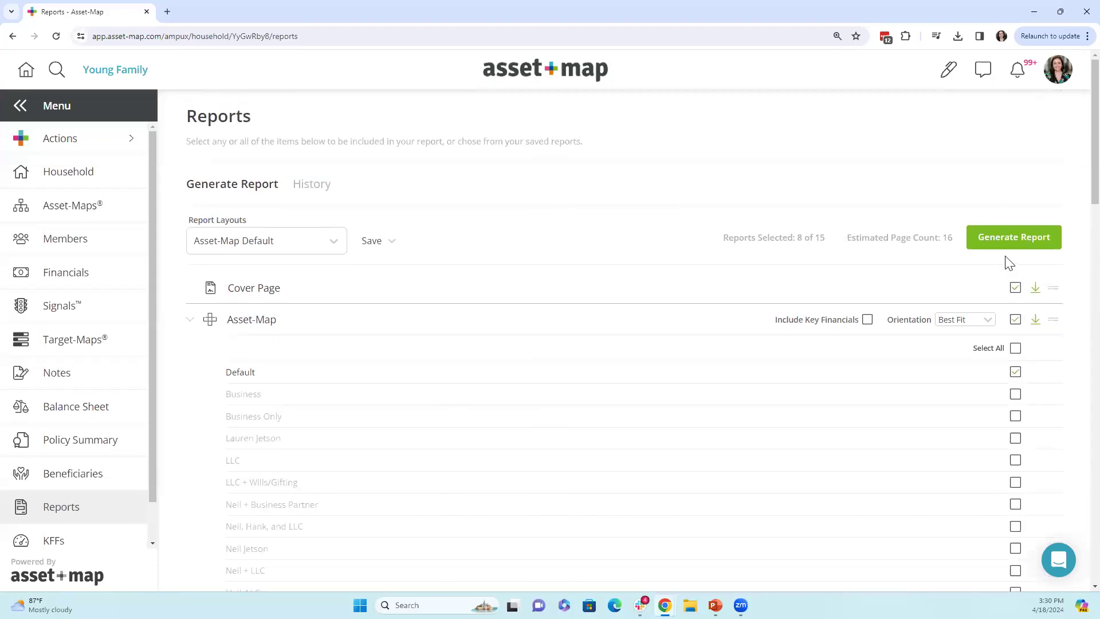
left_click(1001, 249)
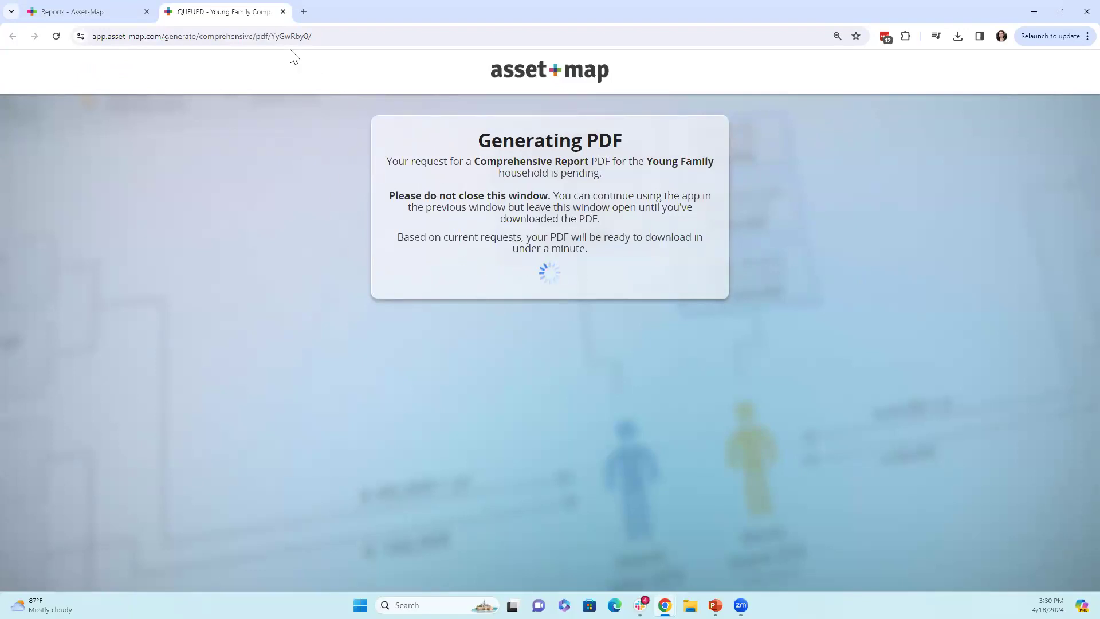
Close the PDF tab, refresh report History, and bring up sharing for the Apr 18 Comprehensive Report
left_click(283, 12)
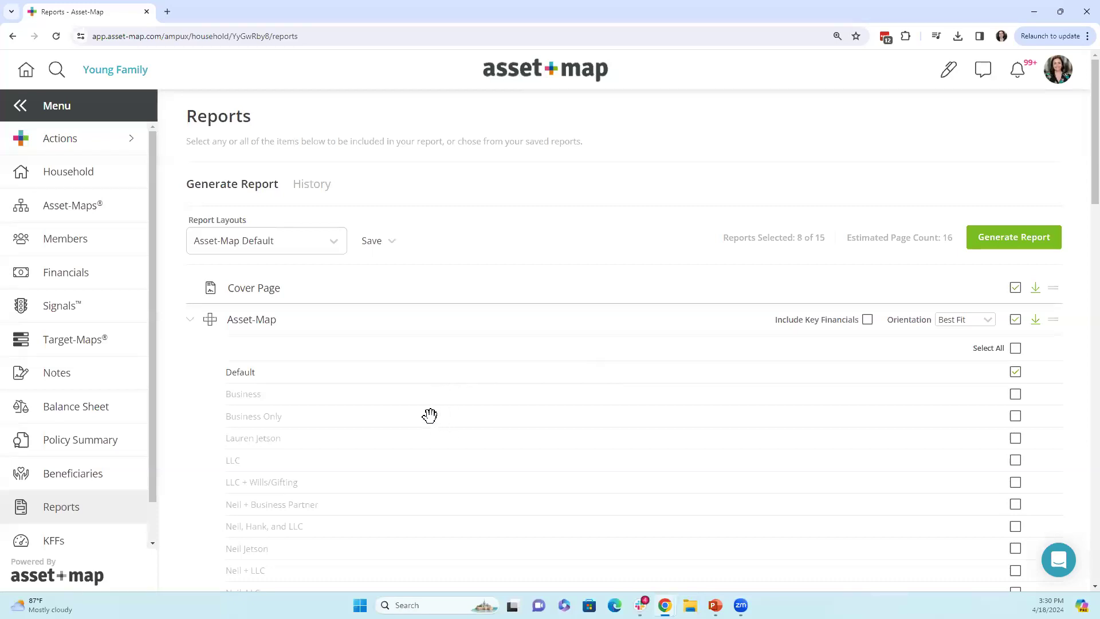
left_click(312, 192)
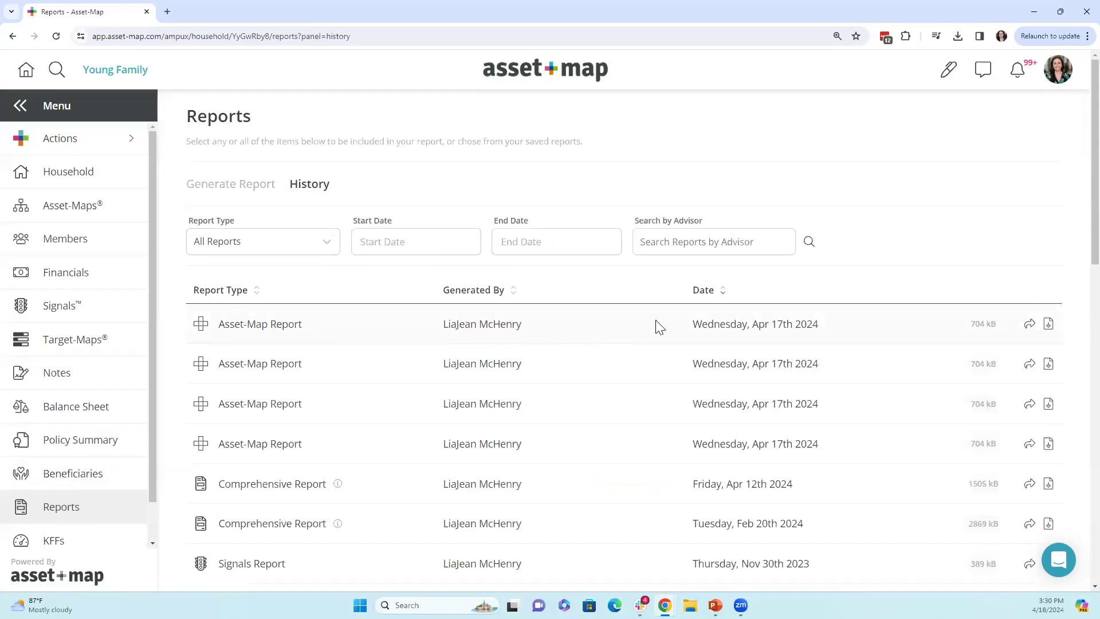
left_click(57, 36)
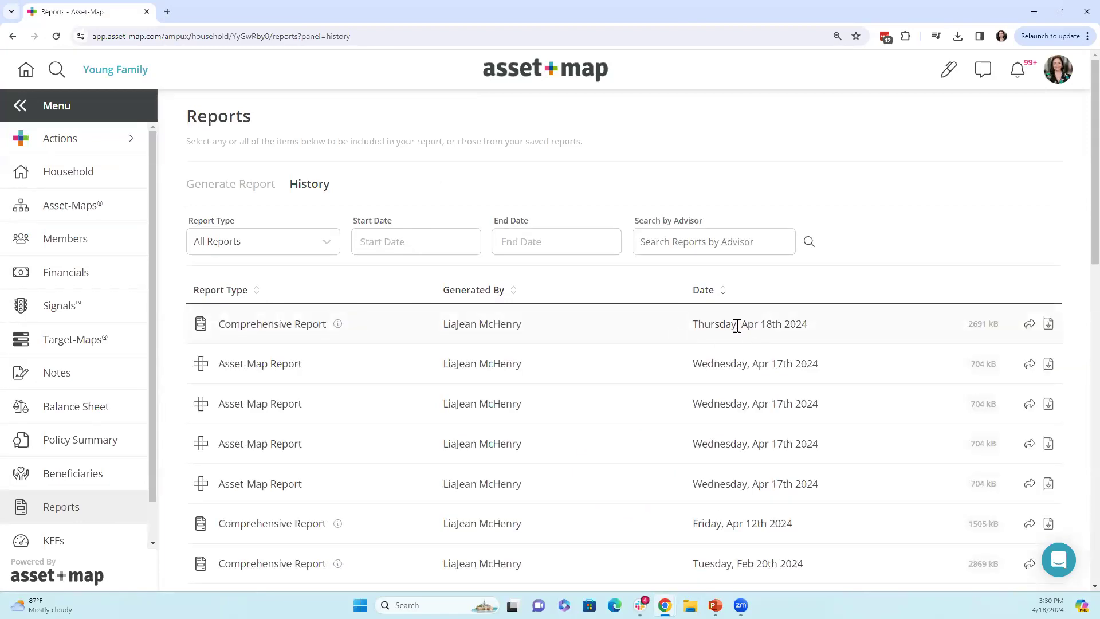
left_click_drag(695, 321, 838, 329)
left_click(848, 329)
left_click(1028, 325)
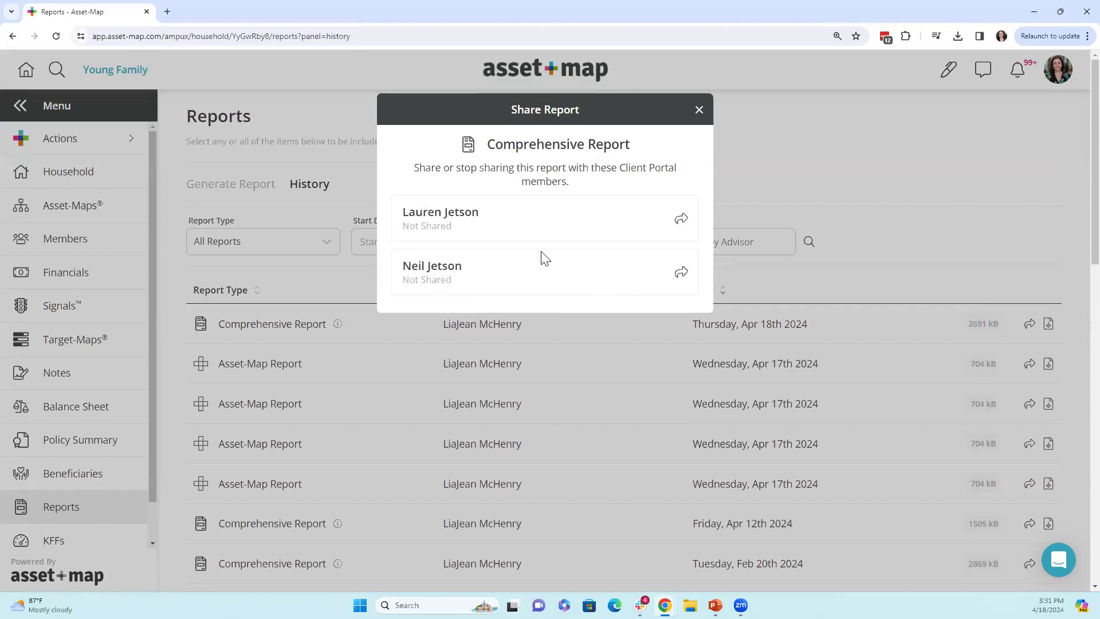
Share the Apr 18 Comprehensive Report with both portal members and return to the household summary
left_click(682, 221)
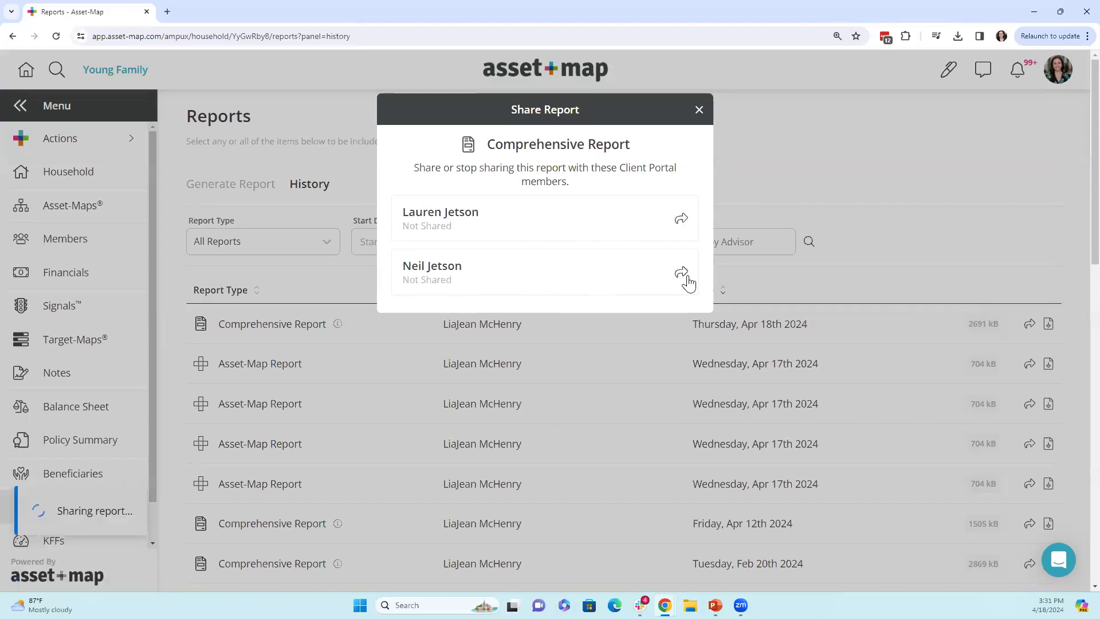
left_click(681, 274)
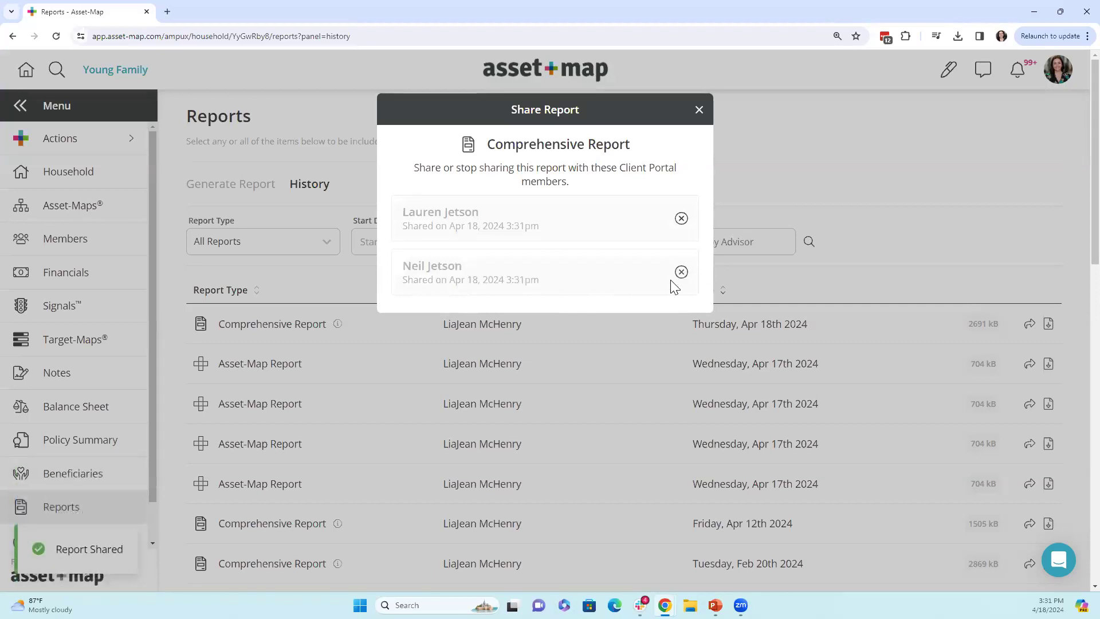
left_click(698, 110)
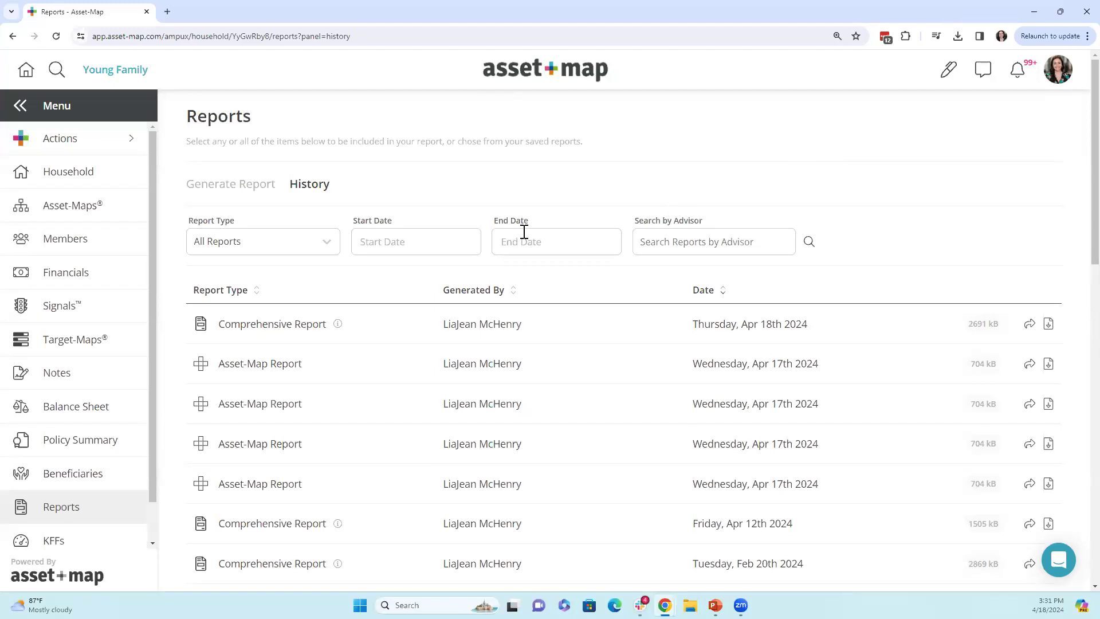
left_click(63, 173)
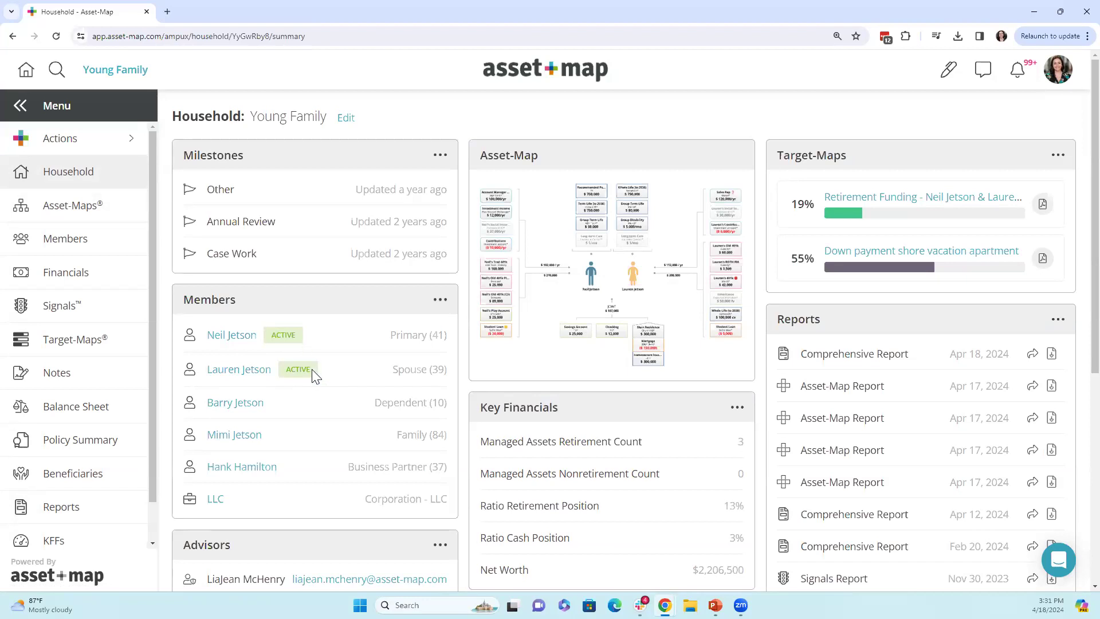
Preview the spouse's Asset-Map permission set (Report Print and View), discard it, and return to Household
left_click(545, 297)
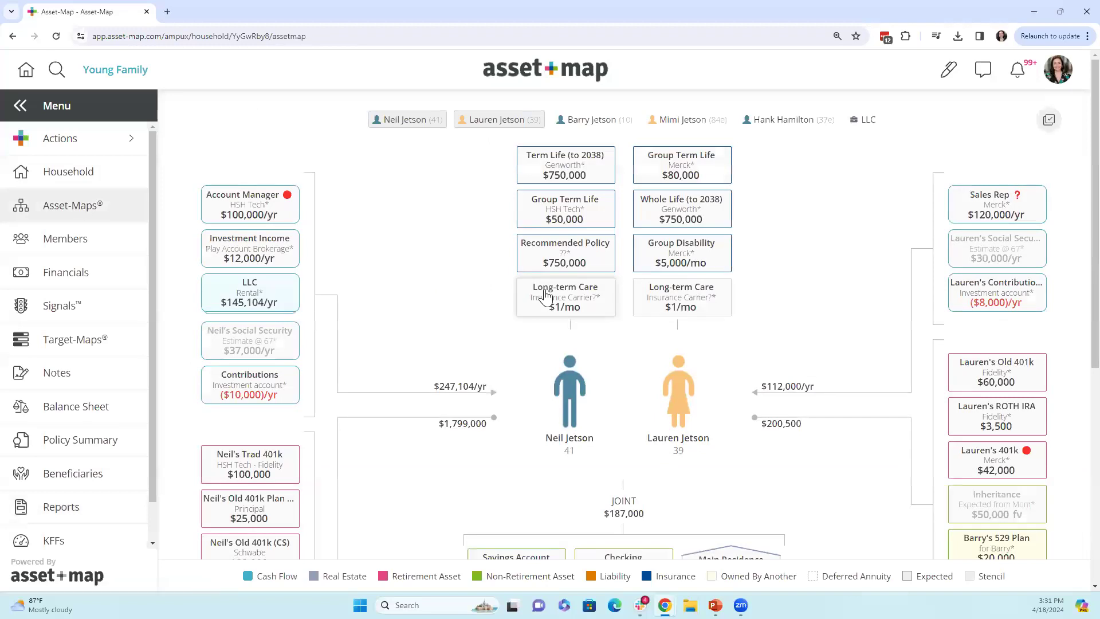
left_click(674, 411)
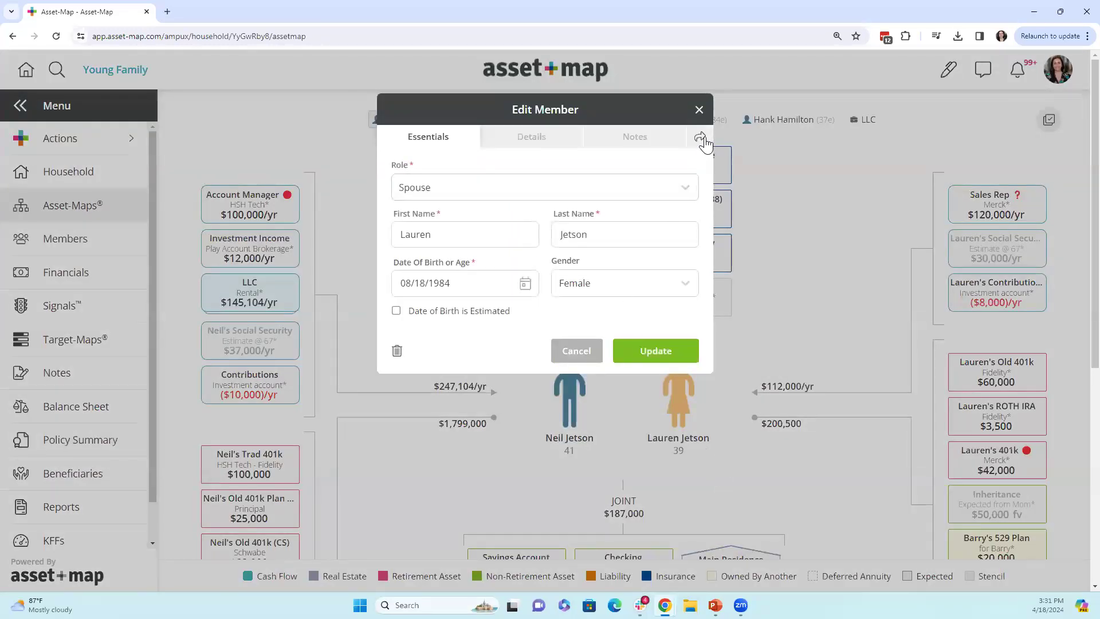
left_click(703, 139)
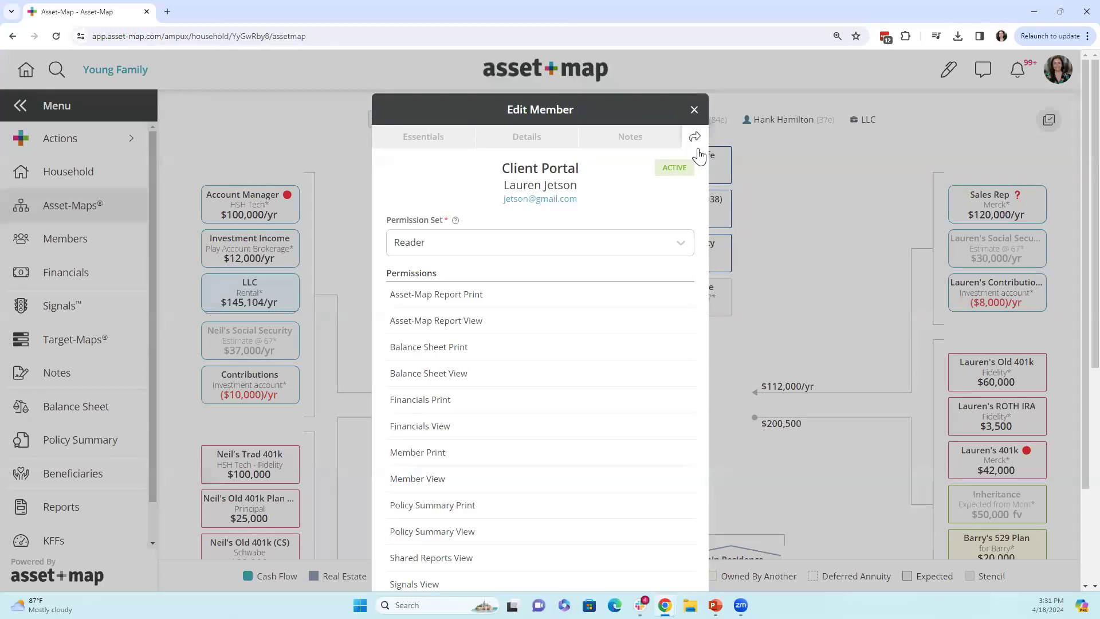
scroll(515, 262, "down", 1)
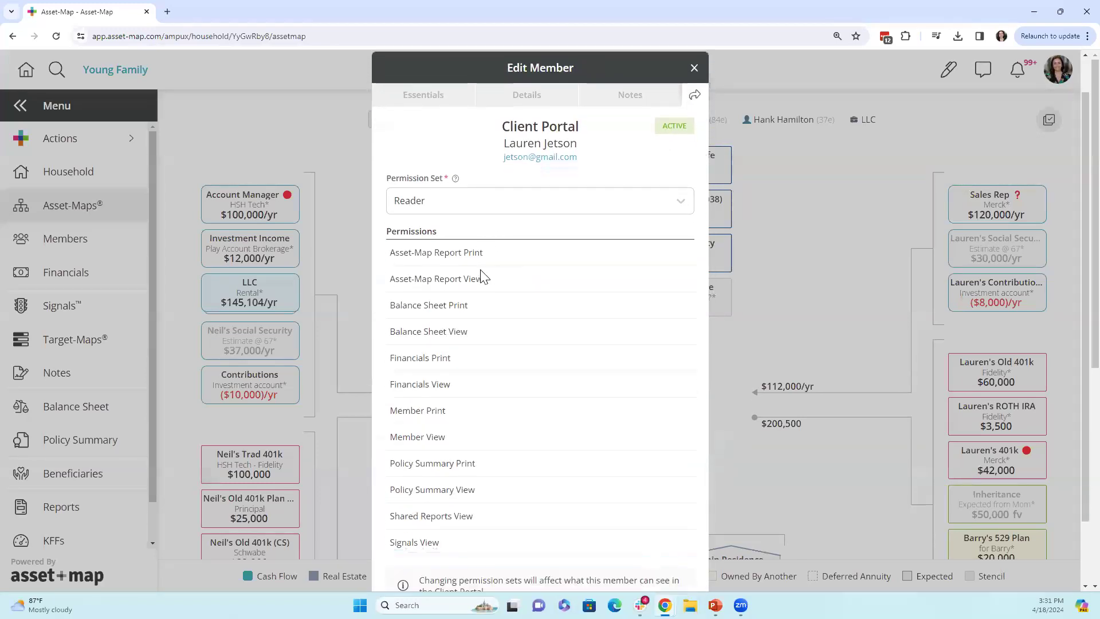
left_click(441, 186)
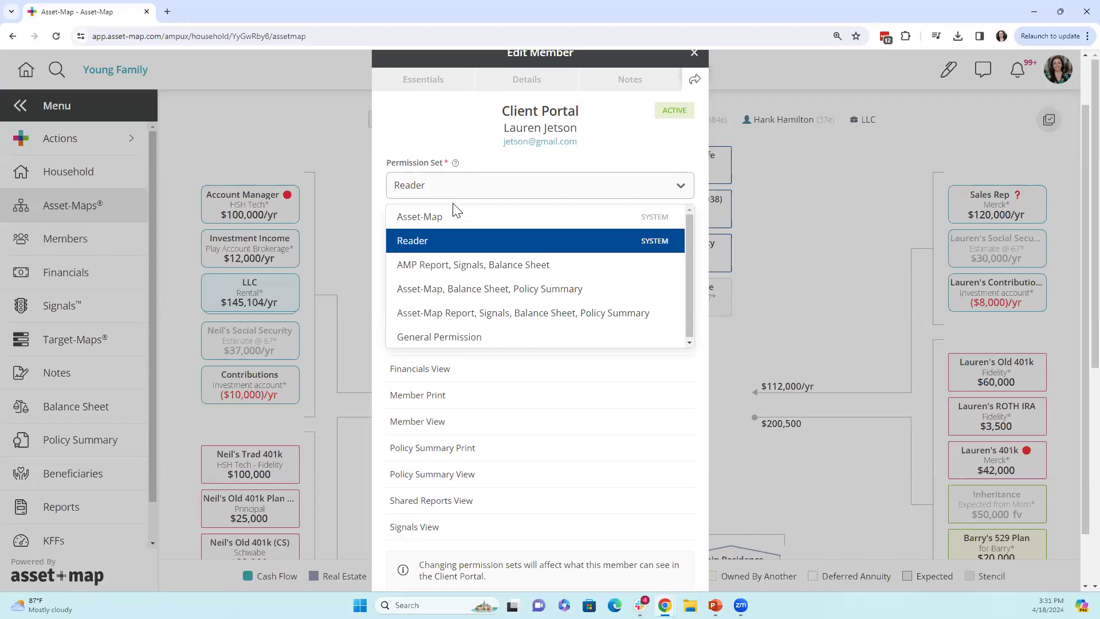
left_click(426, 215)
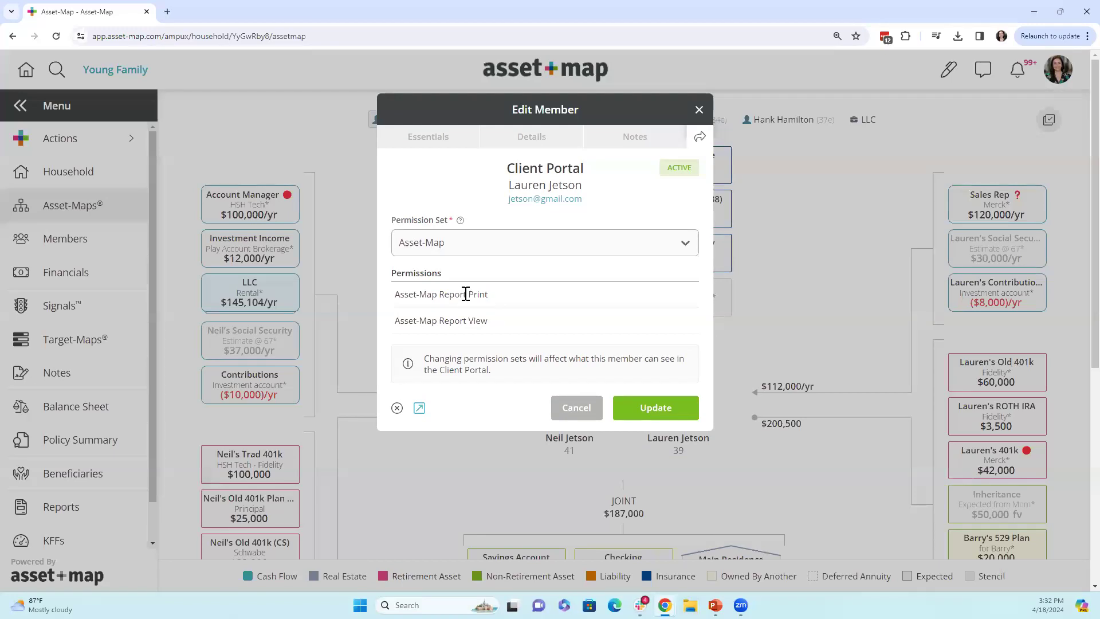
left_click(699, 110)
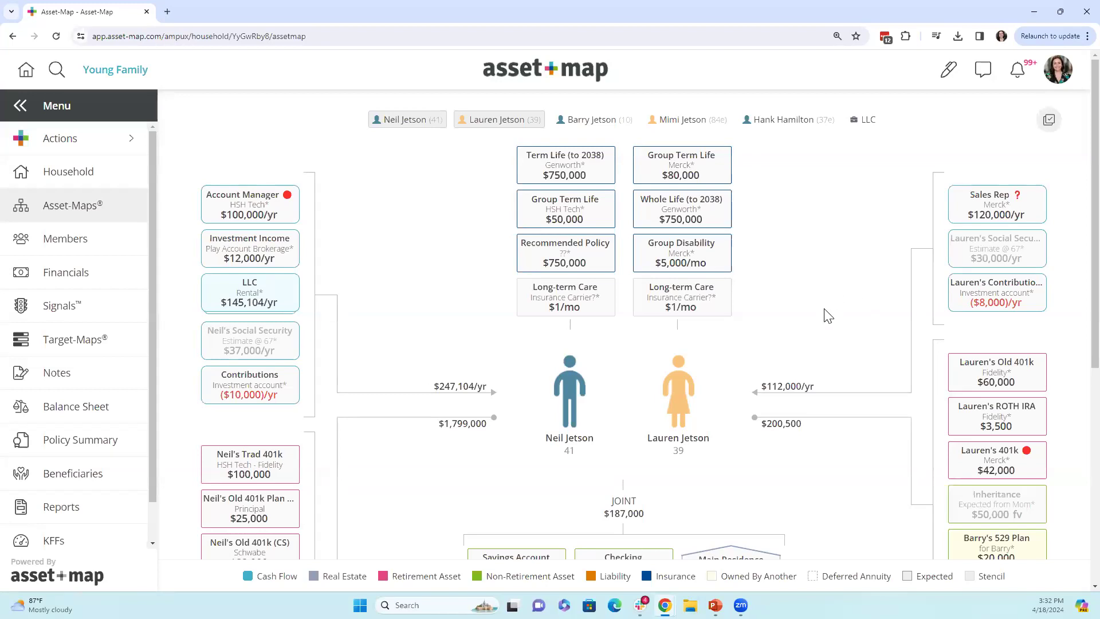
left_click(99, 174)
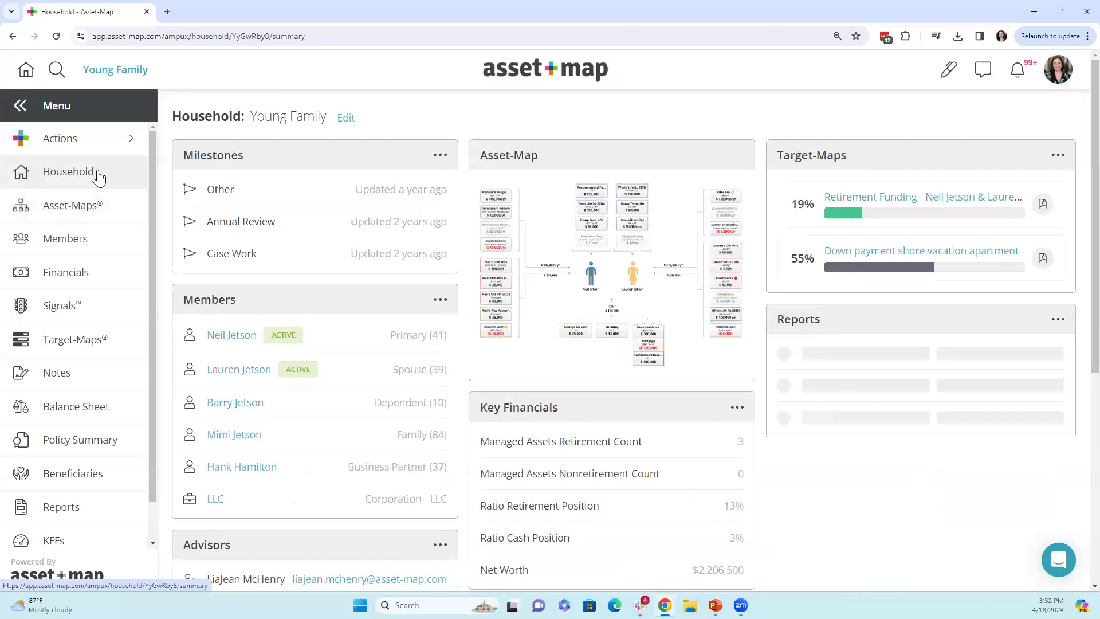
Review the household's Client Portal access table and a dependent's share options, then bring up support help
left_click(66, 108)
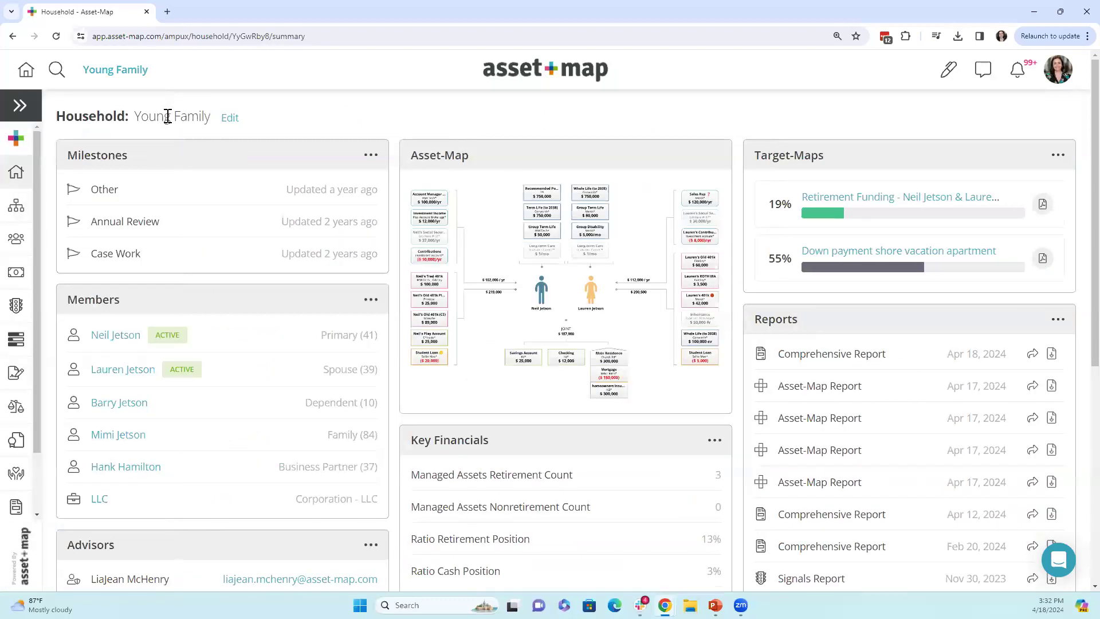
left_click(229, 121)
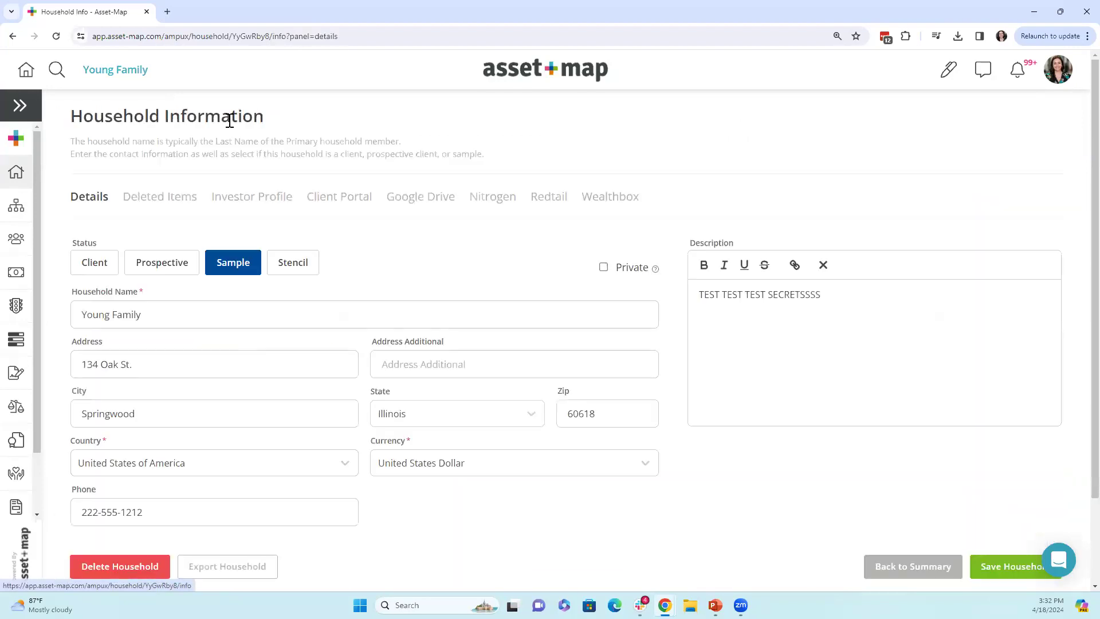
left_click(327, 202)
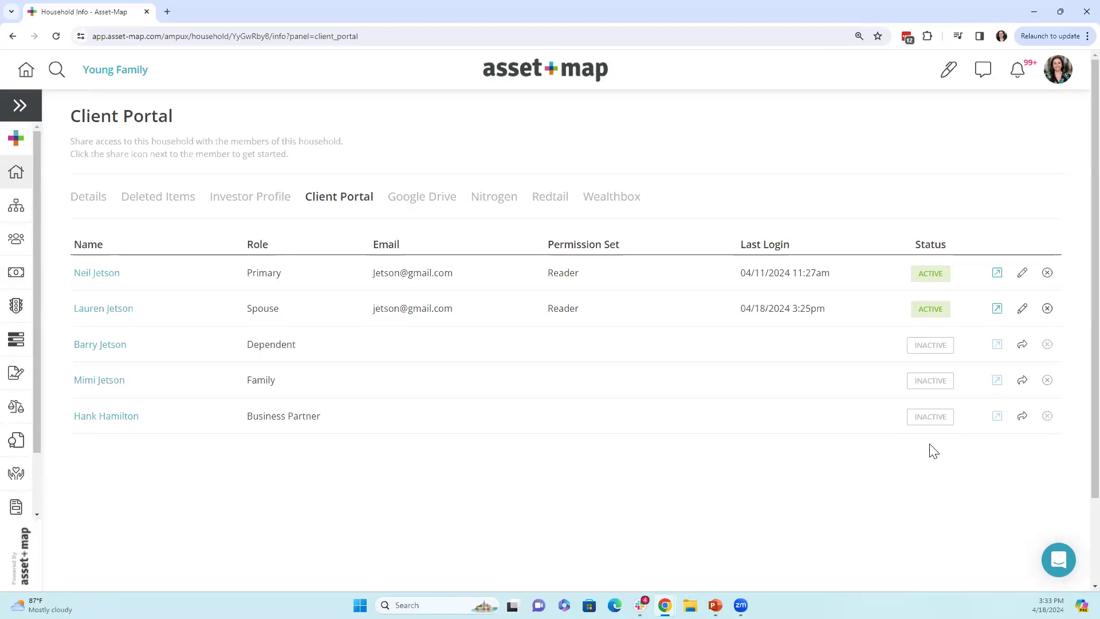
left_click(1022, 345)
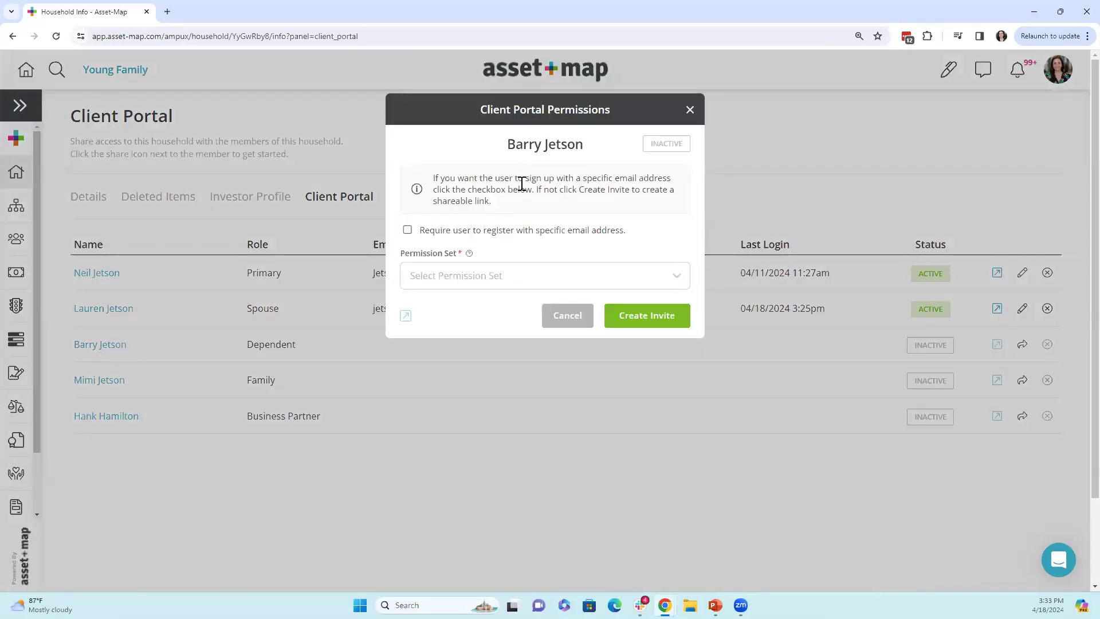
left_click(690, 110)
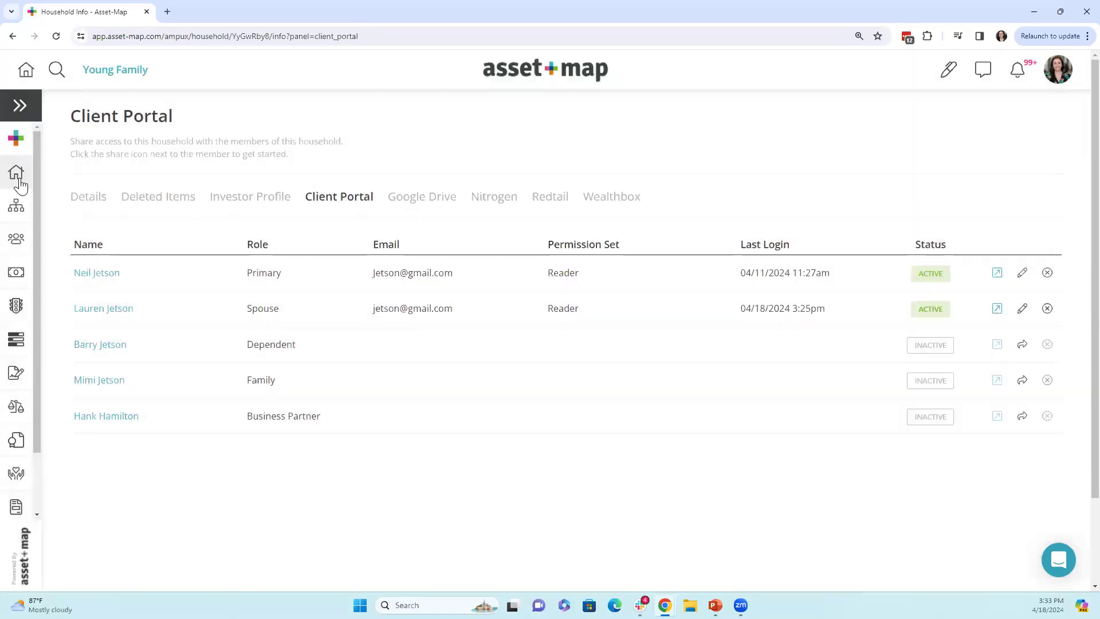
left_click(16, 205)
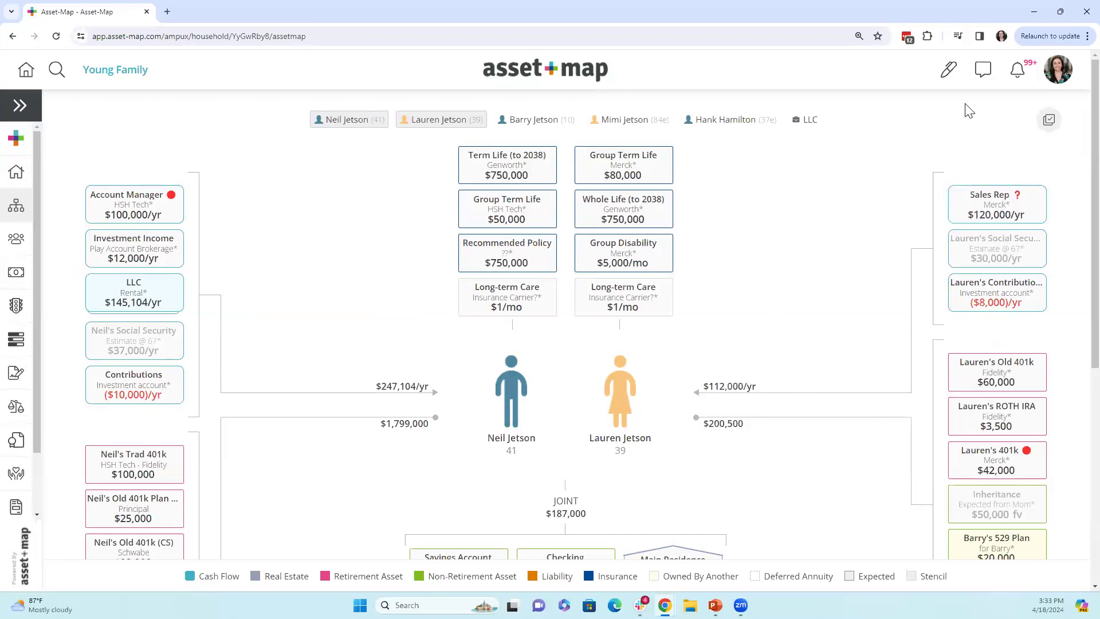
left_click(983, 69)
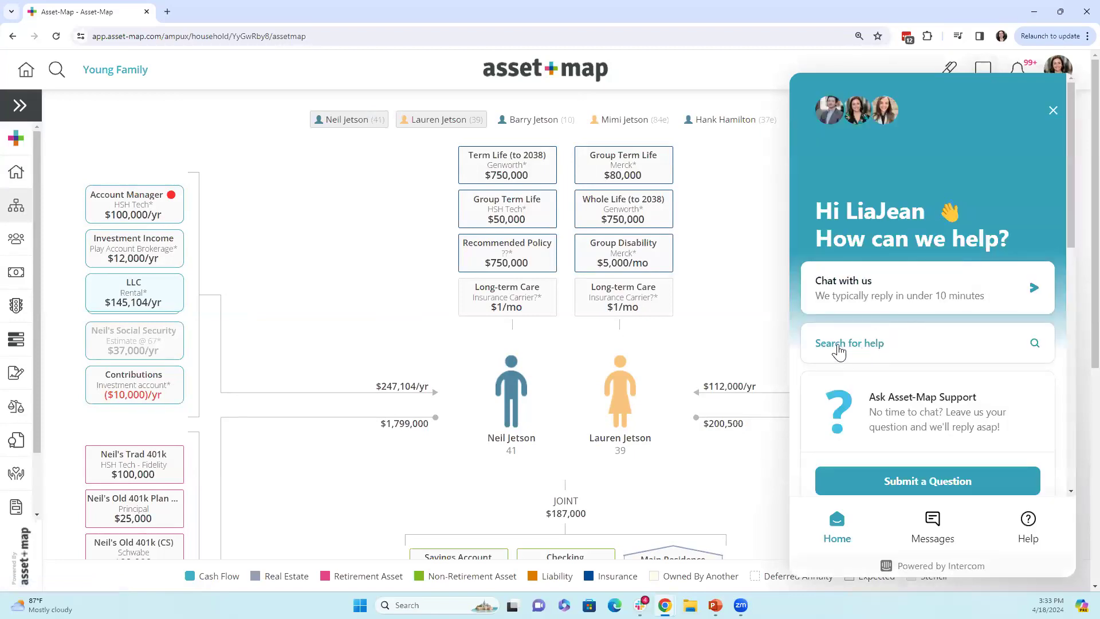
left_click(846, 350)
type("client portal")
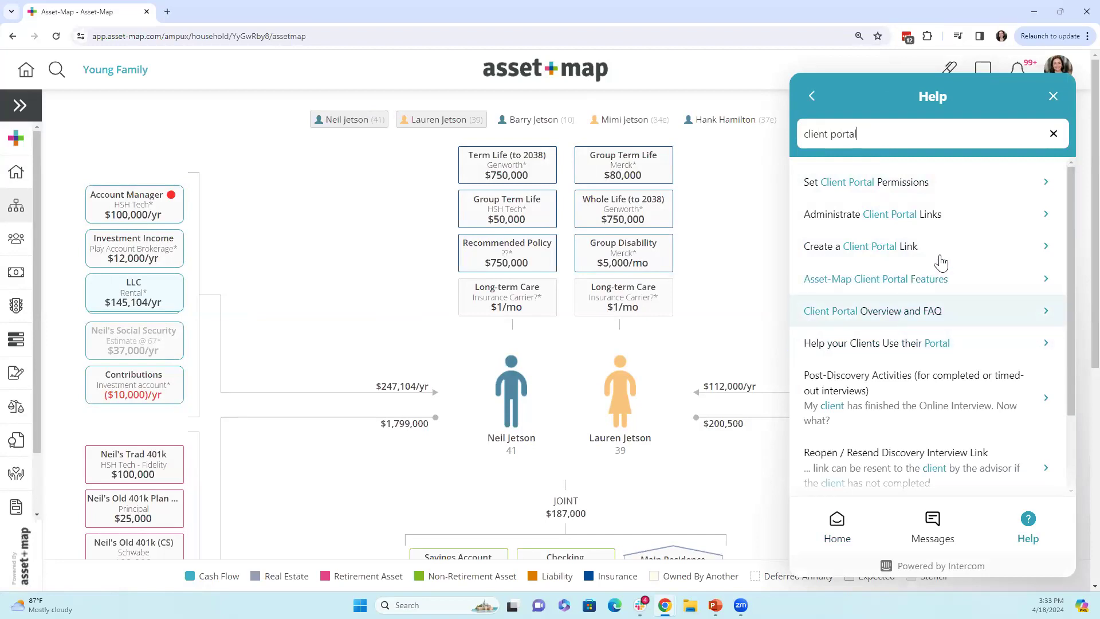
left_click(1040, 105)
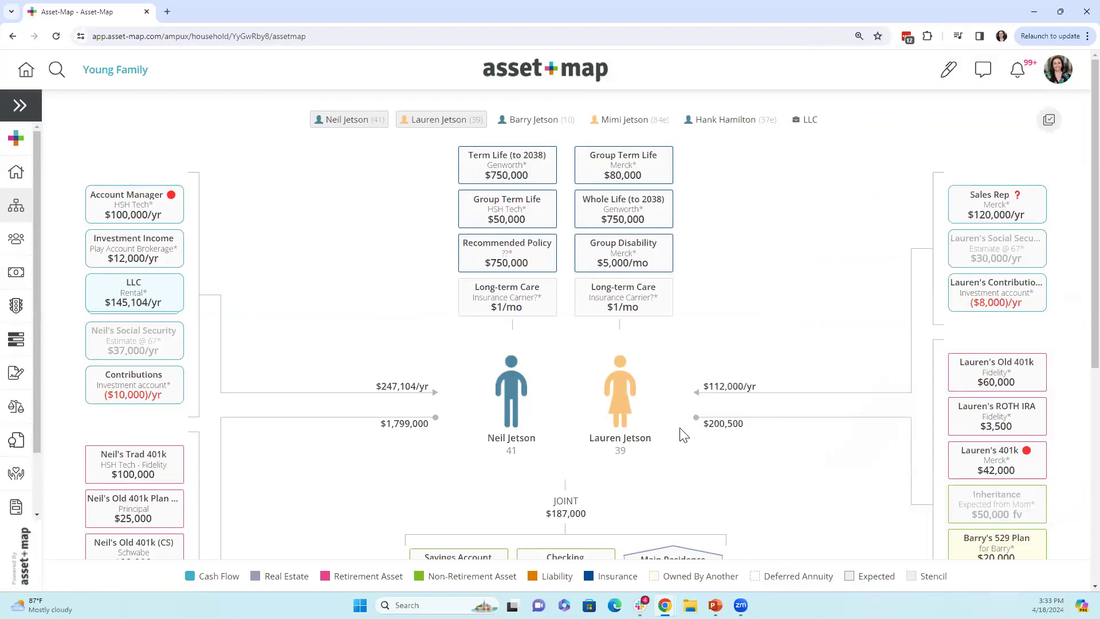
Log out of the client portal window and select the sign-in page's web address
mouse_move(665, 605)
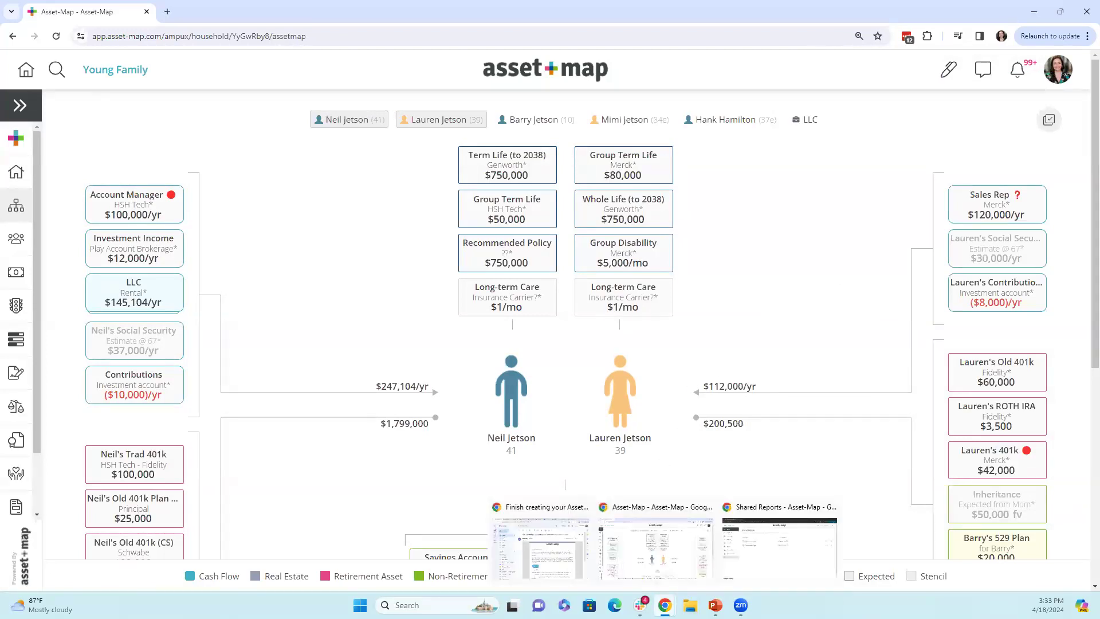
left_click(753, 555)
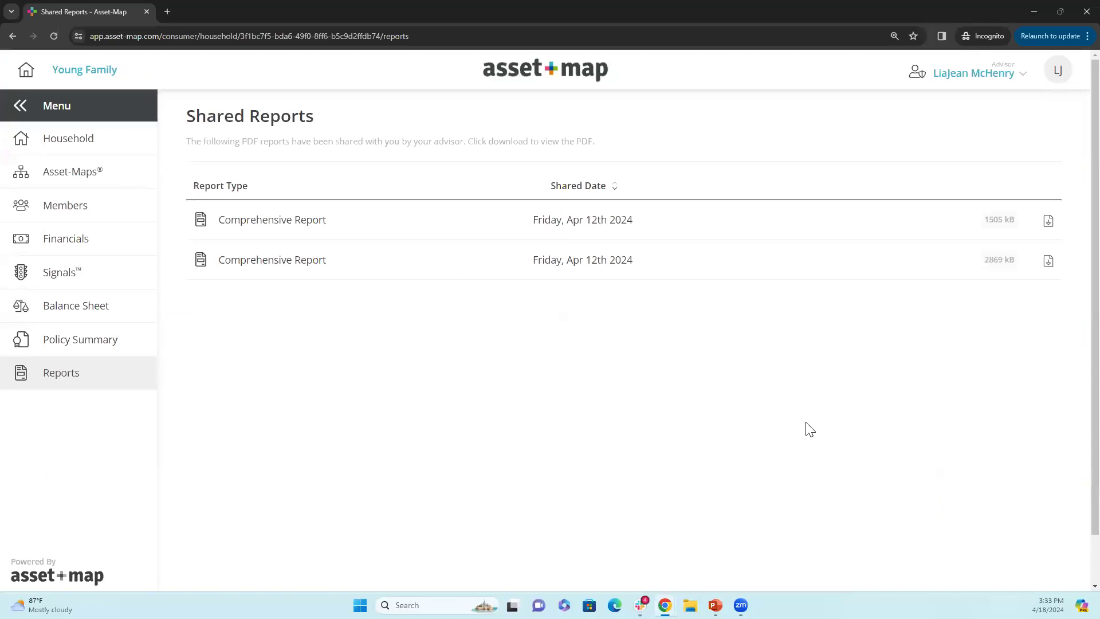
left_click(1057, 71)
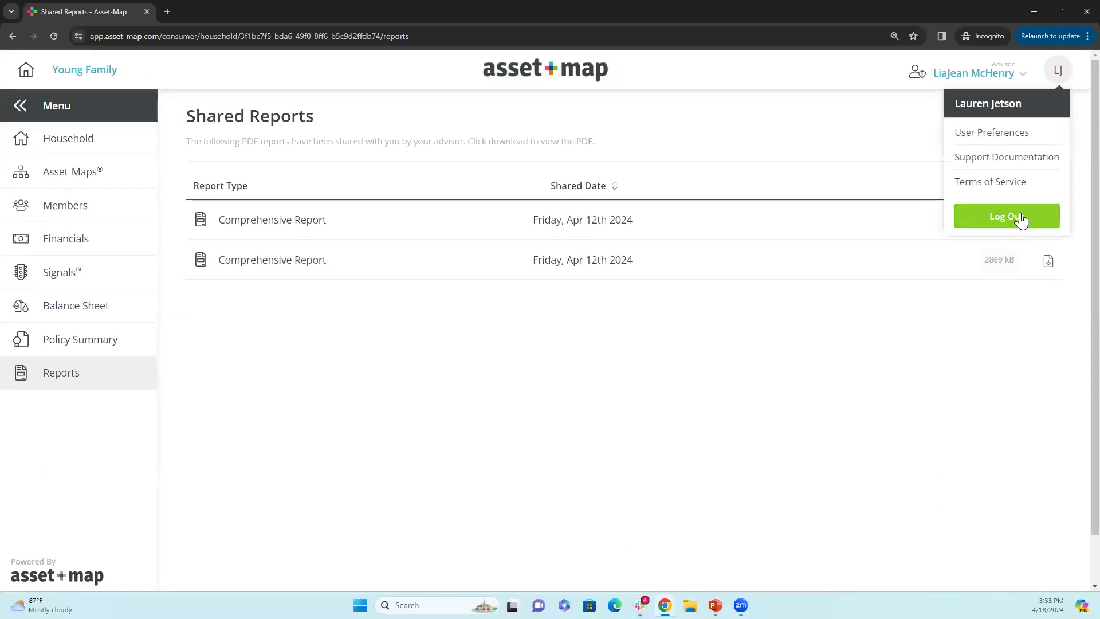
left_click(1021, 218)
left_click(263, 36)
left_click_drag(263, 36, 84, 51)
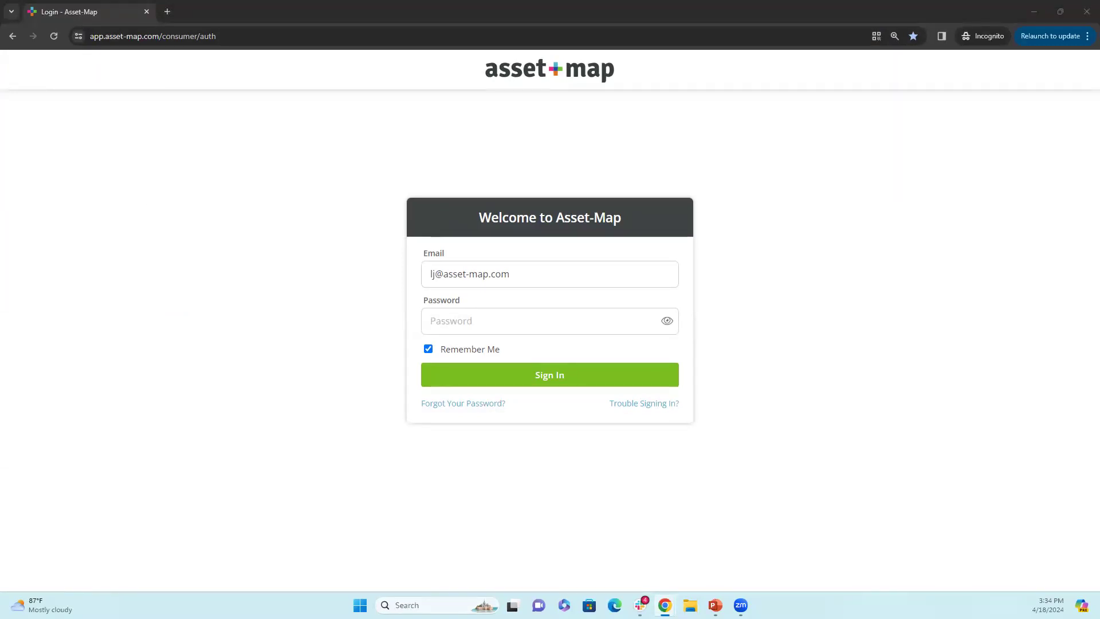
left_click_drag(513, 169, 748, 163)
left_click(880, 166)
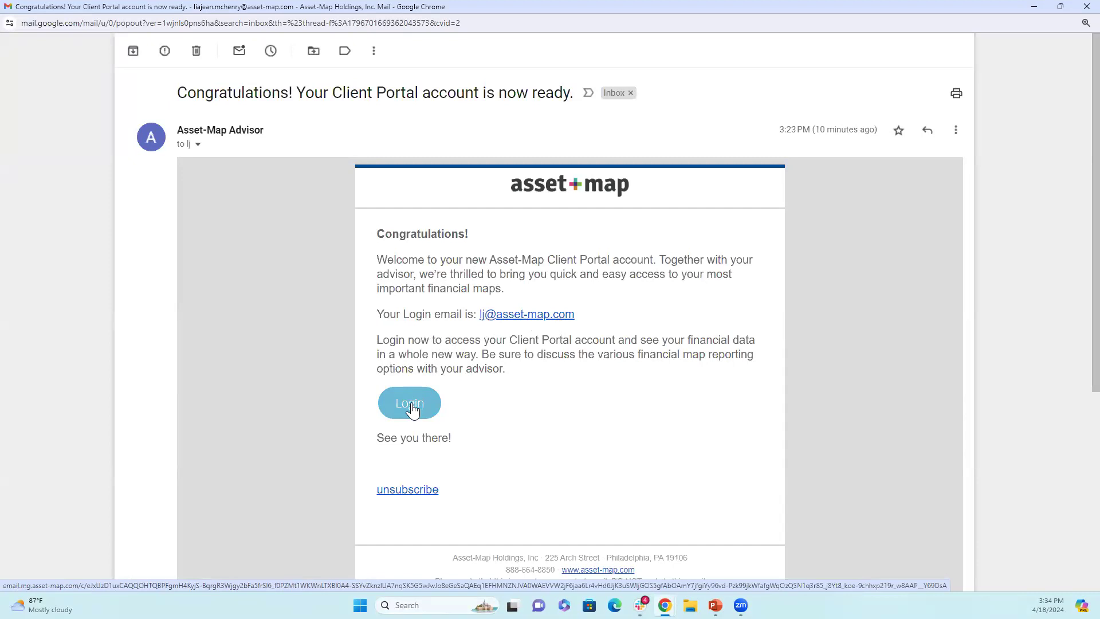
left_click(1075, 9)
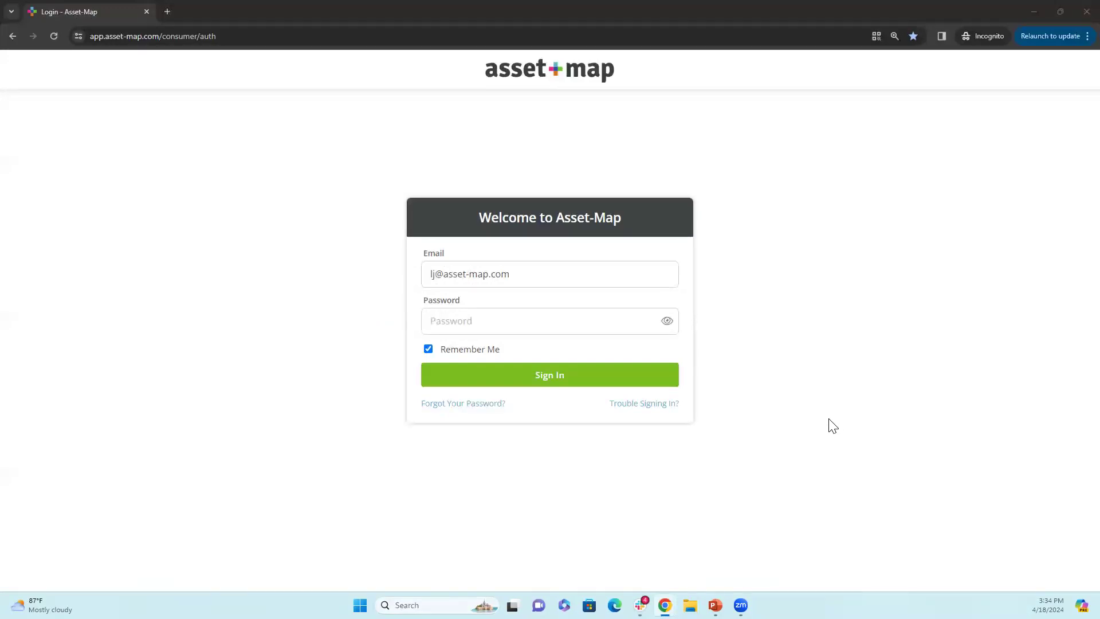
left_click_drag(243, 36, 80, 39)
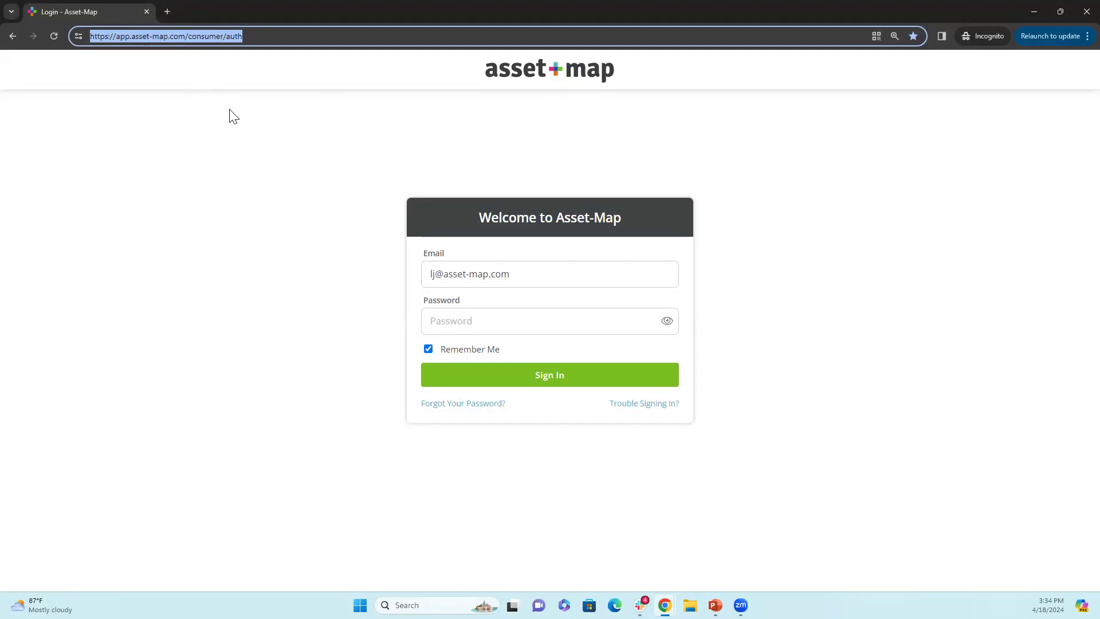
left_click(235, 165)
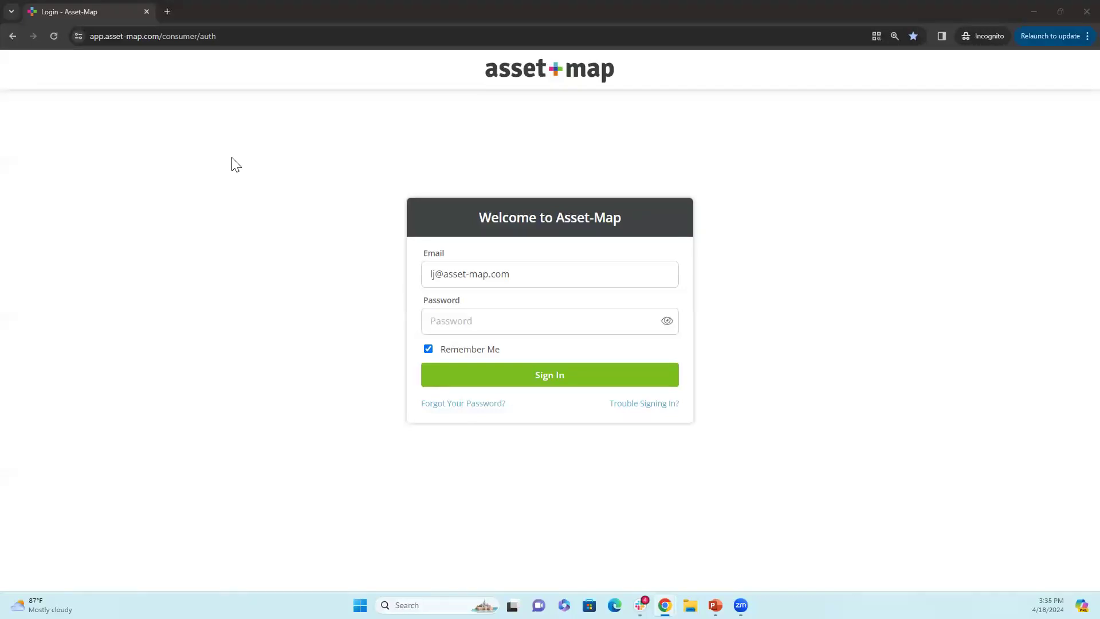
Switch back to the advisor's Young Family asset map window with Alt+Tab
key("alt+Tab")
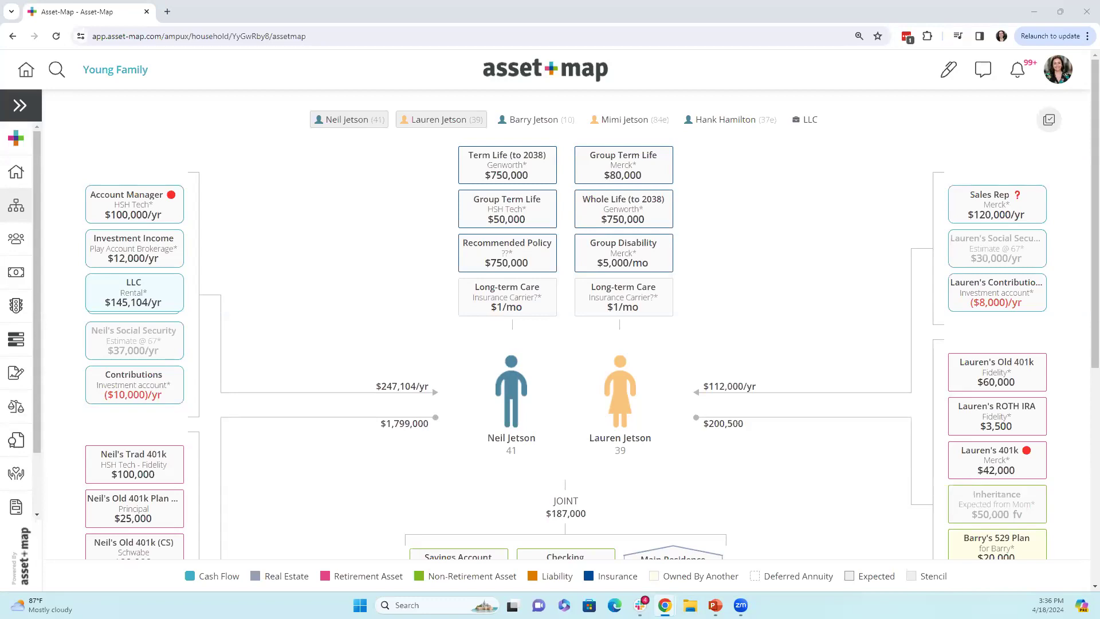
Check the primary member's client portal settings, keeping the Reader permission set
left_click(517, 411)
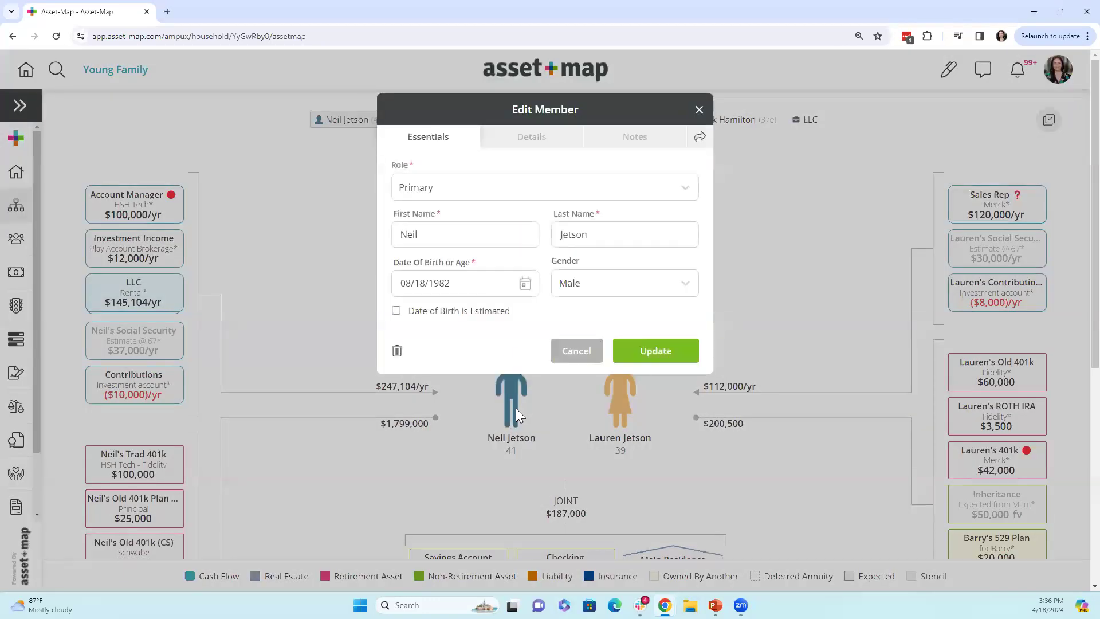
left_click(699, 137)
left_click(473, 245)
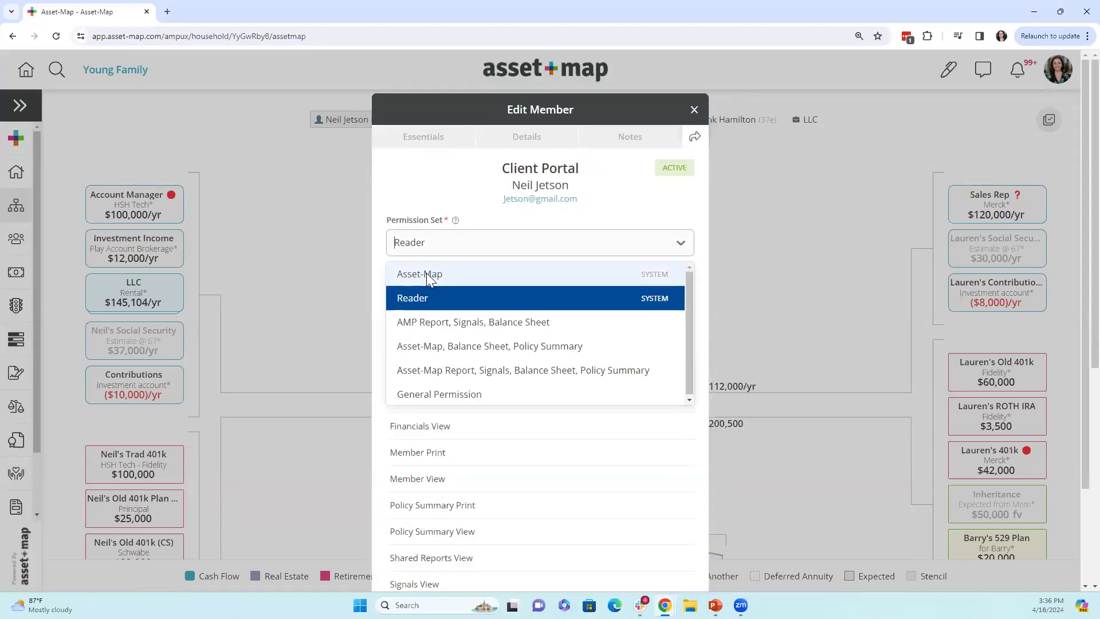
left_click(427, 296)
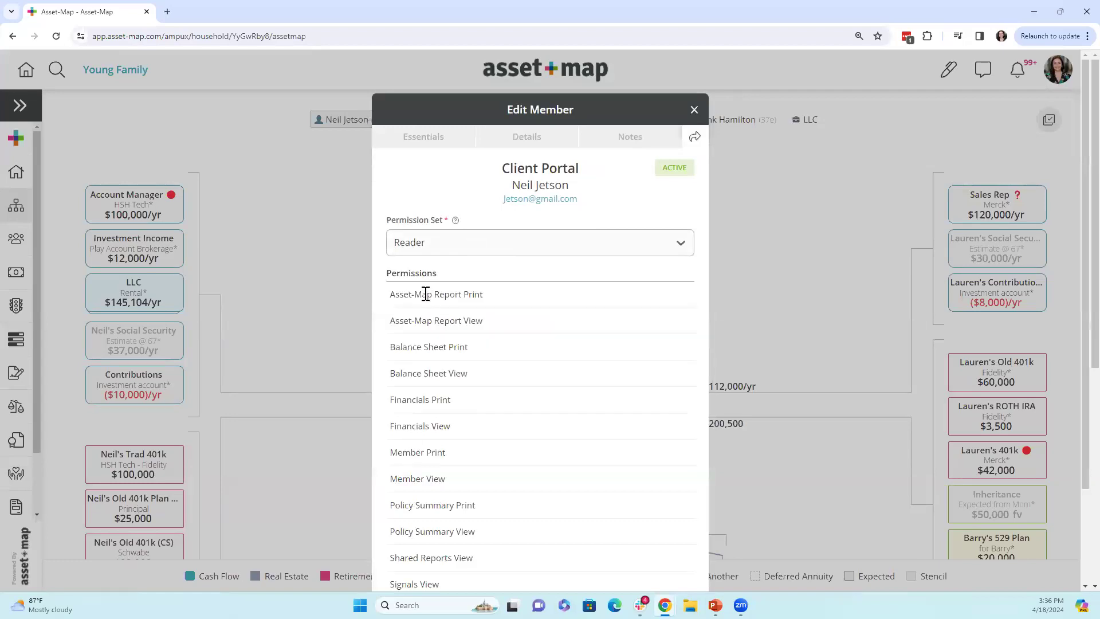
scroll(432, 302, "down", 2)
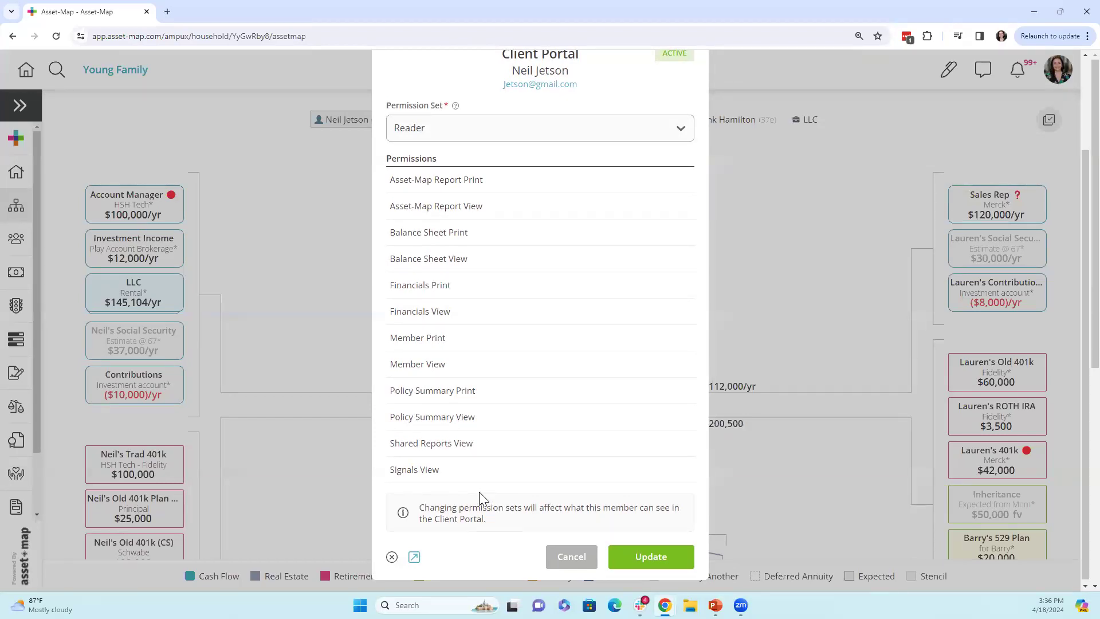
scroll(483, 459, "up", 1)
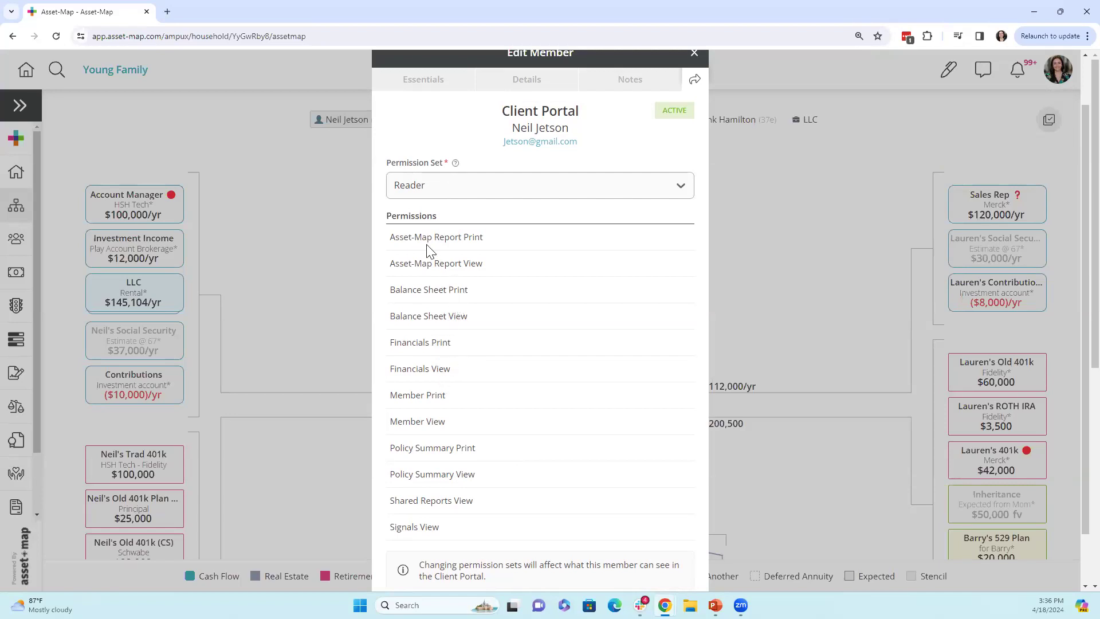
Compare the Asset-Map permission set, close Edit Member unsaved, and show the account menu
left_click(413, 186)
left_click(435, 215)
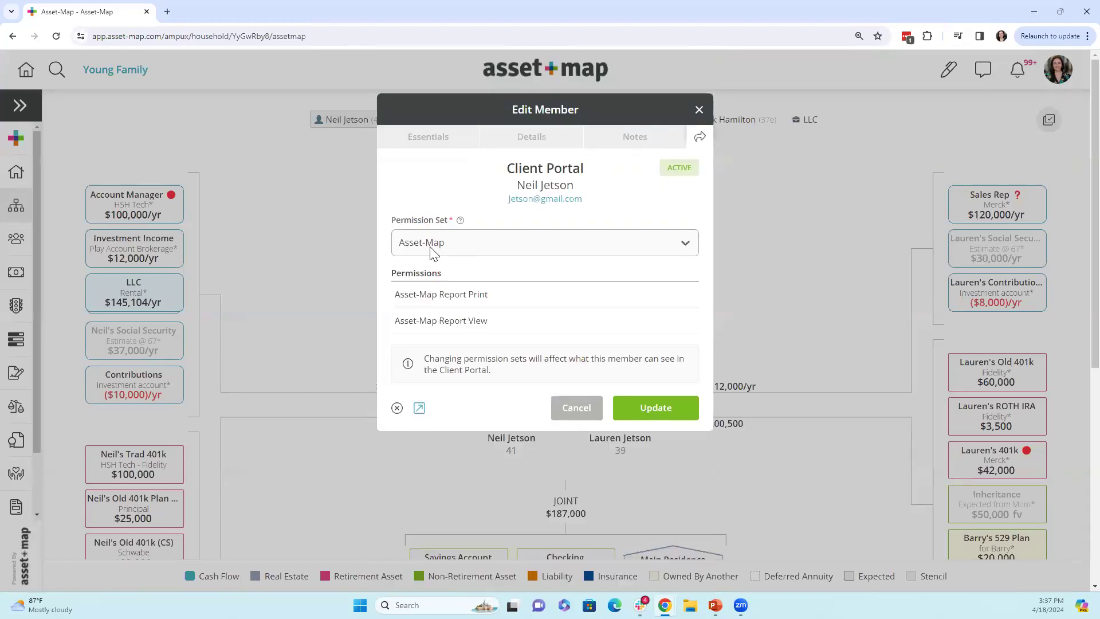
left_click(431, 250)
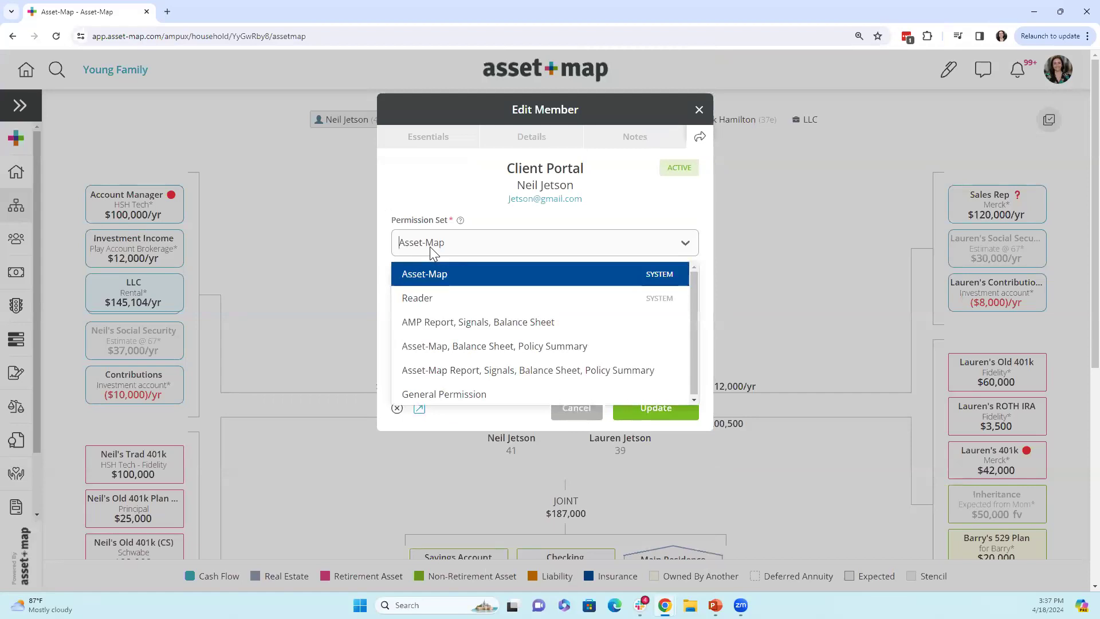
left_click(699, 112)
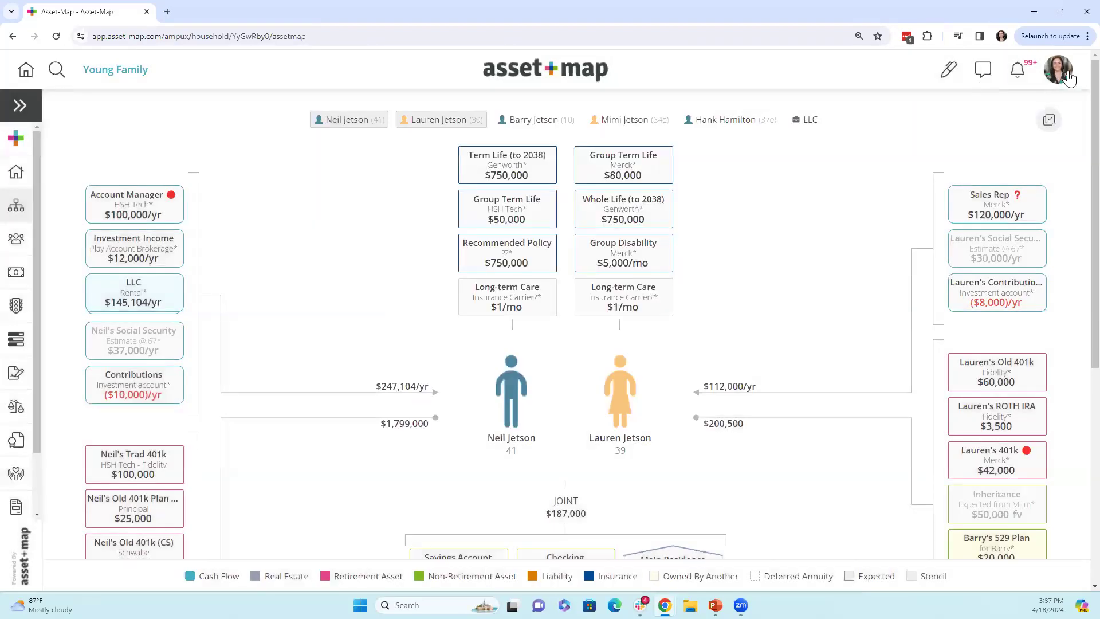
left_click(1068, 78)
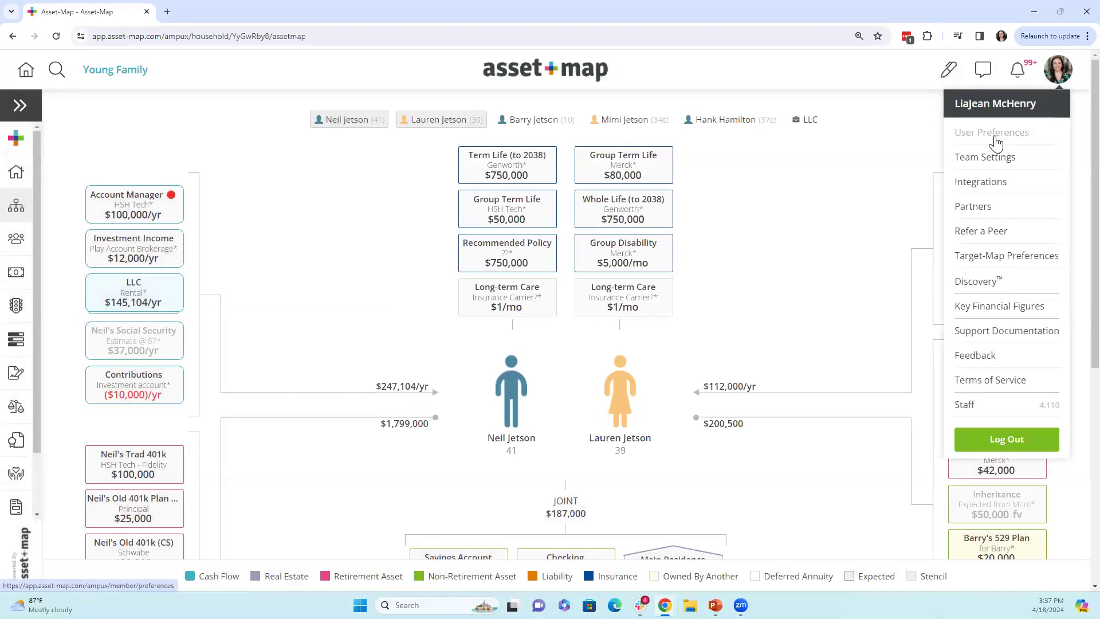
Open User Preferences in a new browser tab and switch to it
right_click(995, 140)
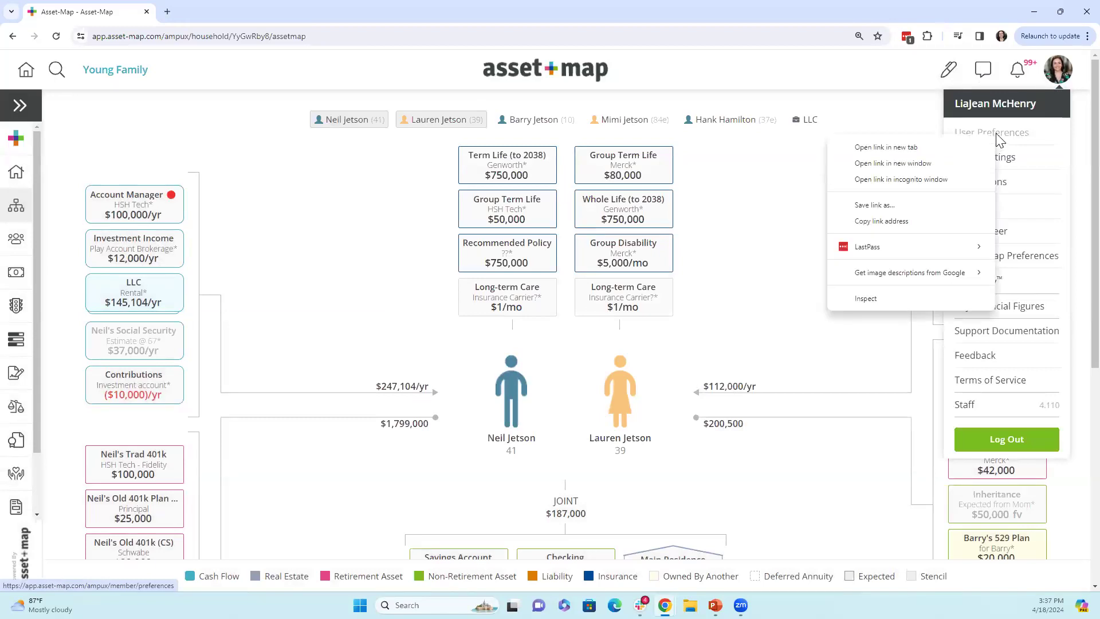
left_click(910, 148)
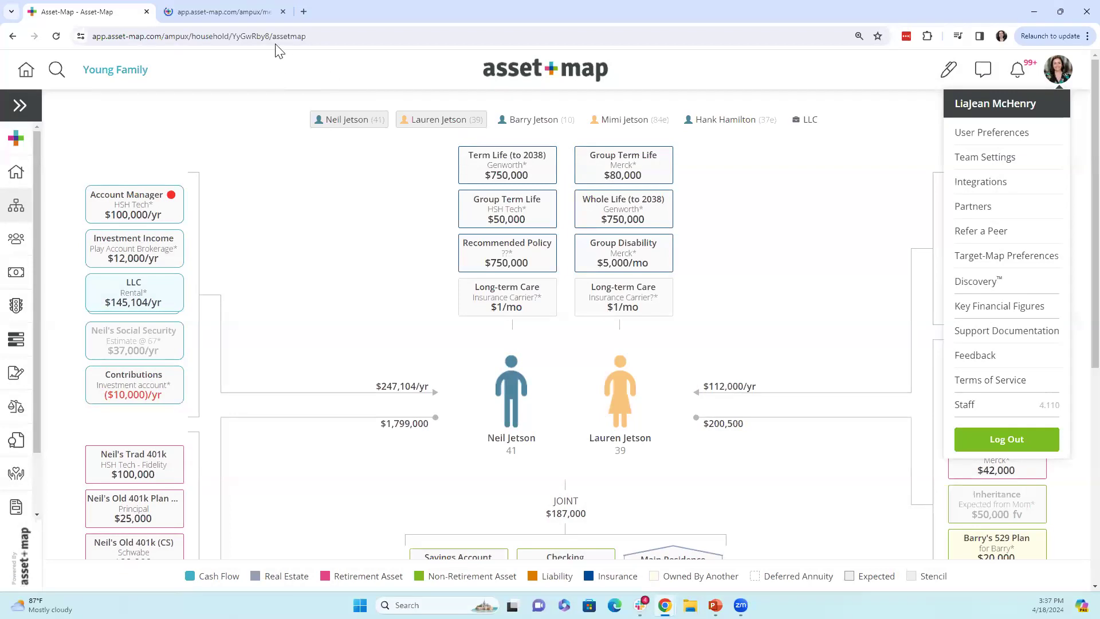
left_click(217, 12)
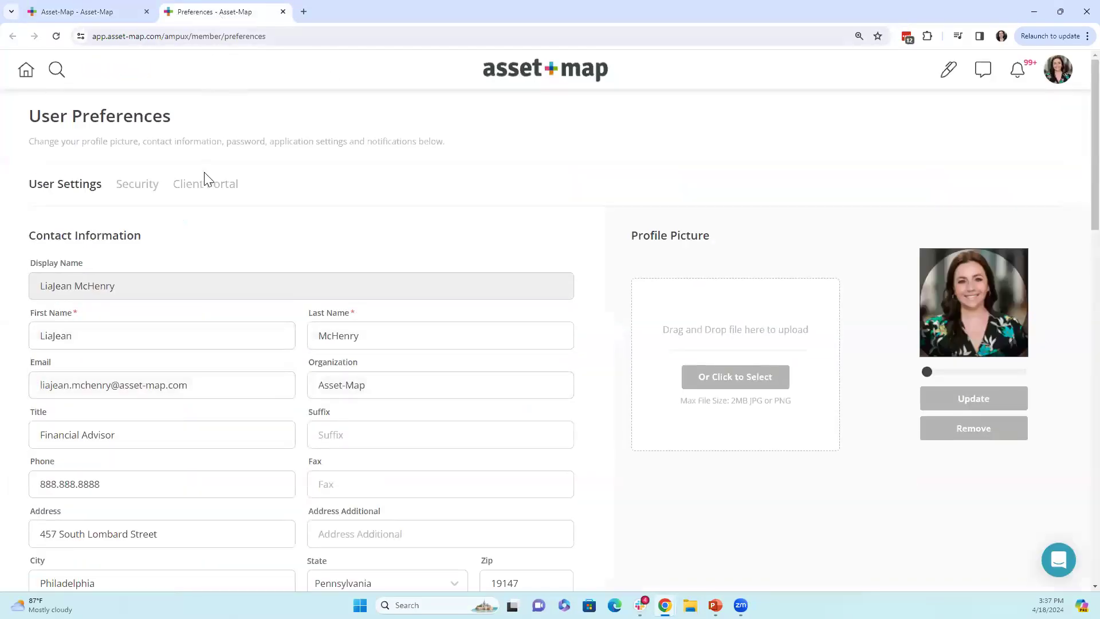
Show the Client Portal permission sets, then start a new permission set and discard it unsaved
left_click(197, 193)
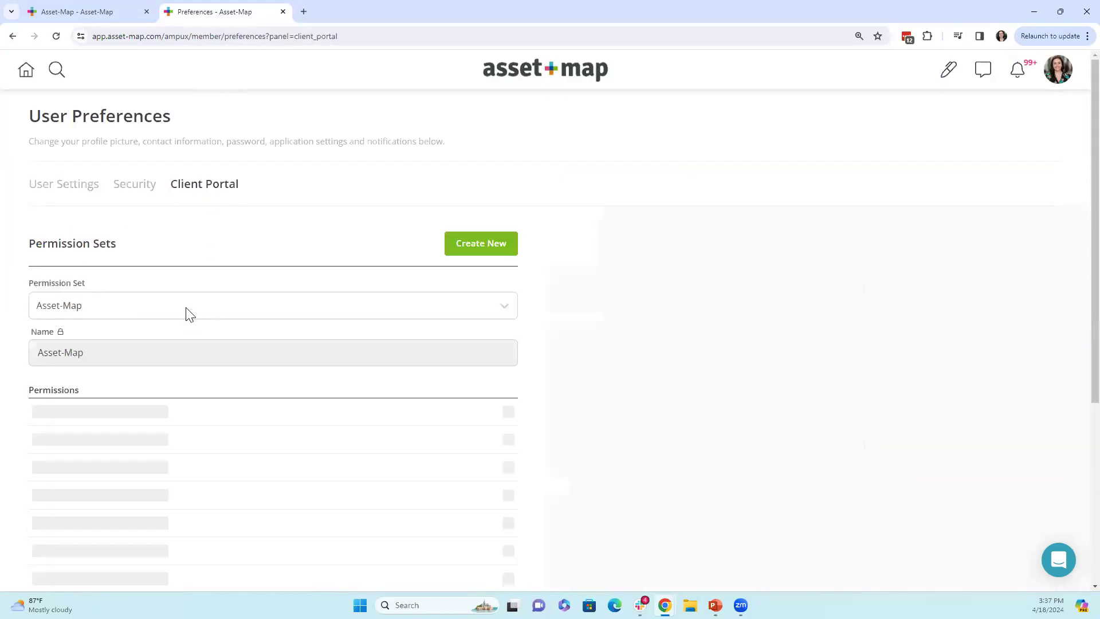
left_click(461, 244)
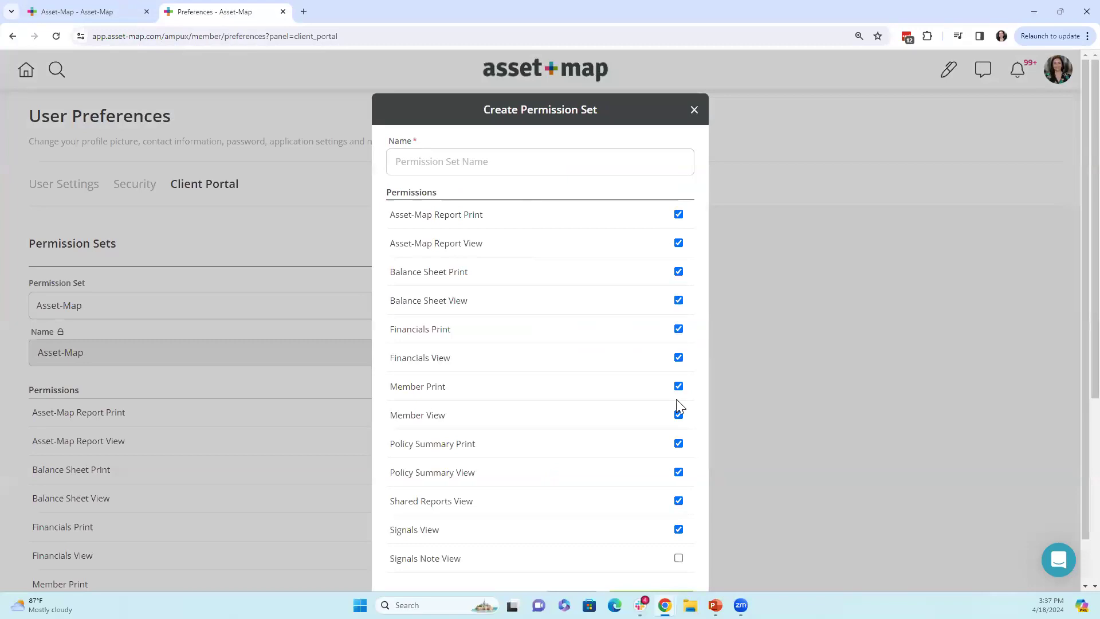
scroll(636, 412, "down", 1)
scroll(639, 410, "up", 1)
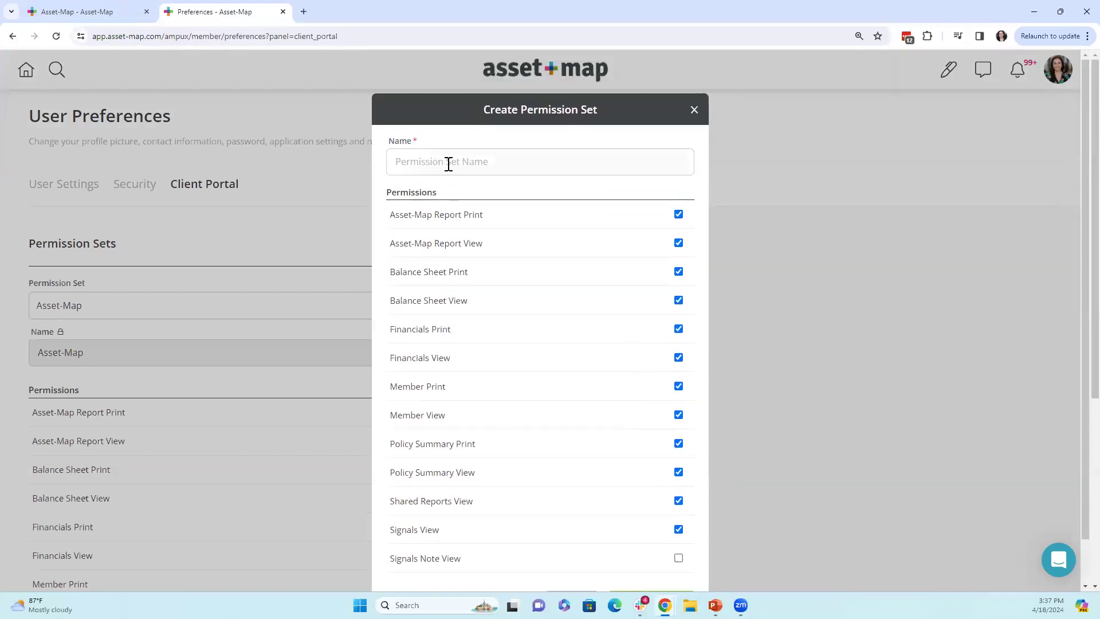
scroll(594, 314, "down", 1)
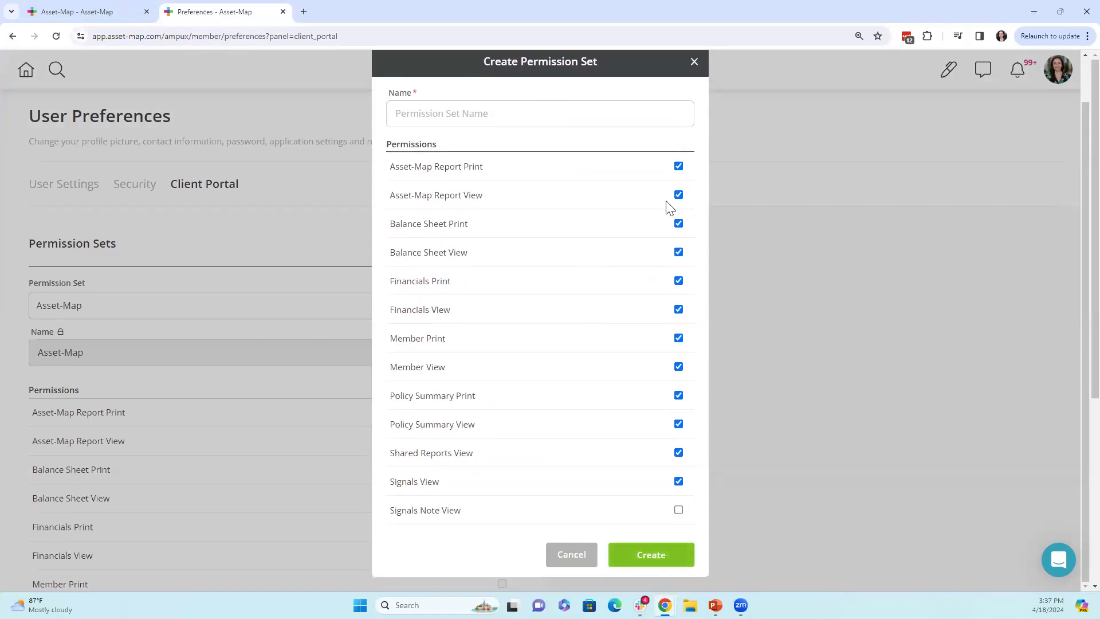
left_click(693, 63)
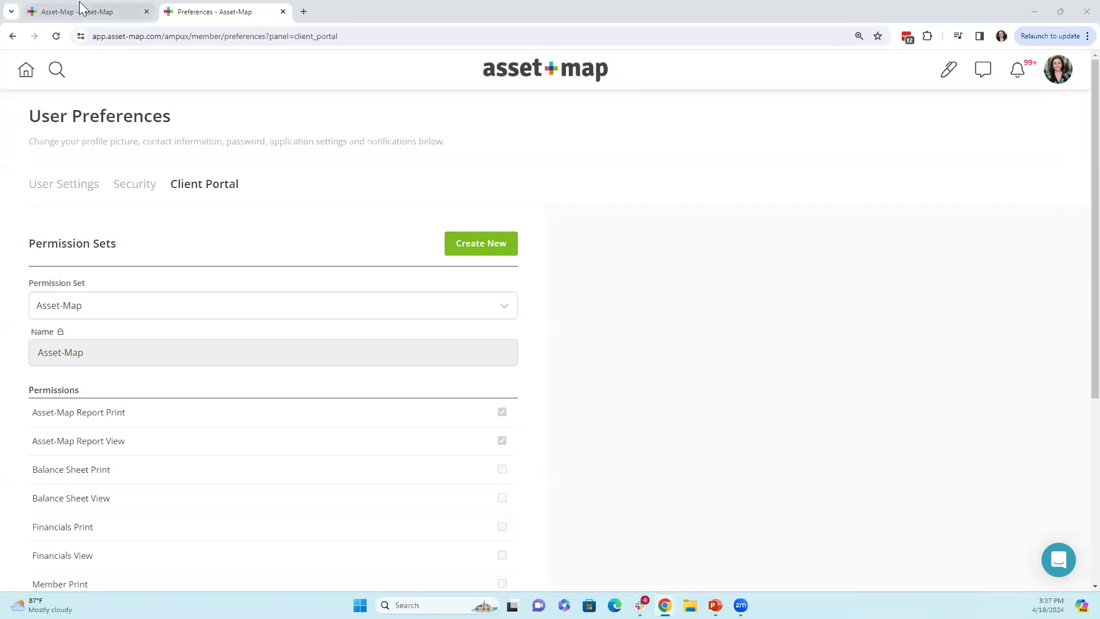
Back on the household map, view the Investment Income cash flow's empty notes and close without changes
left_click(60, 12)
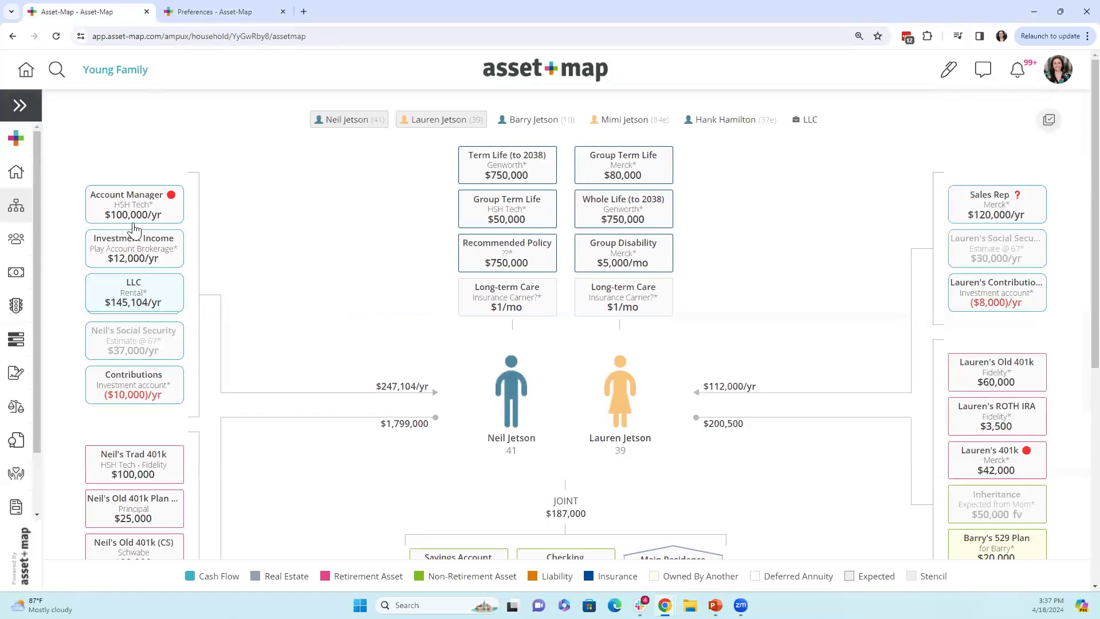
left_click(131, 252)
left_click(662, 144)
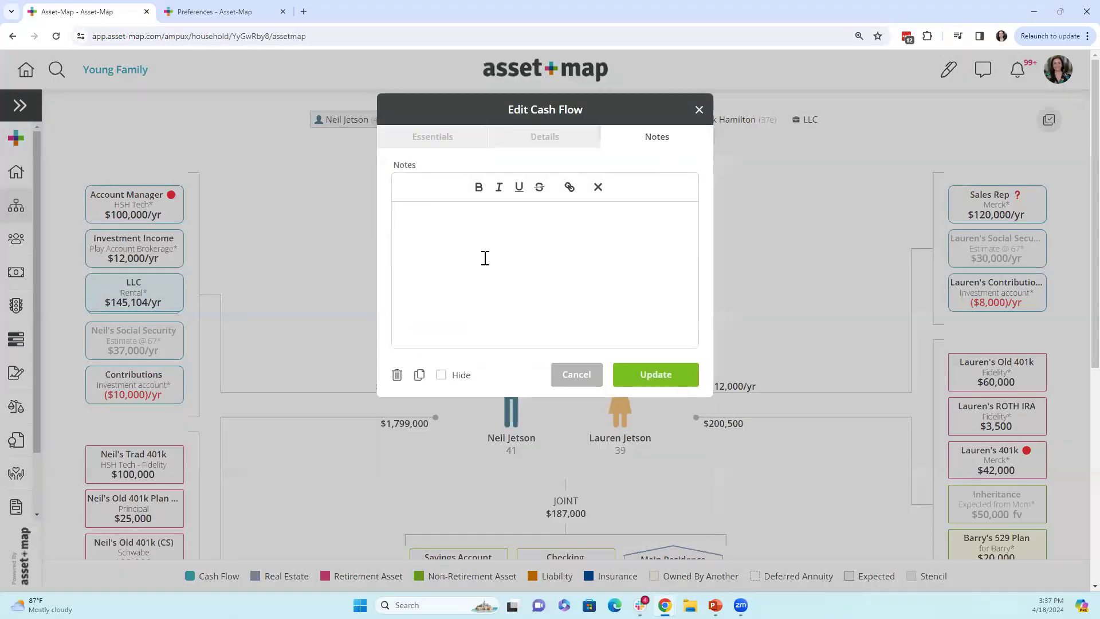
left_click(699, 109)
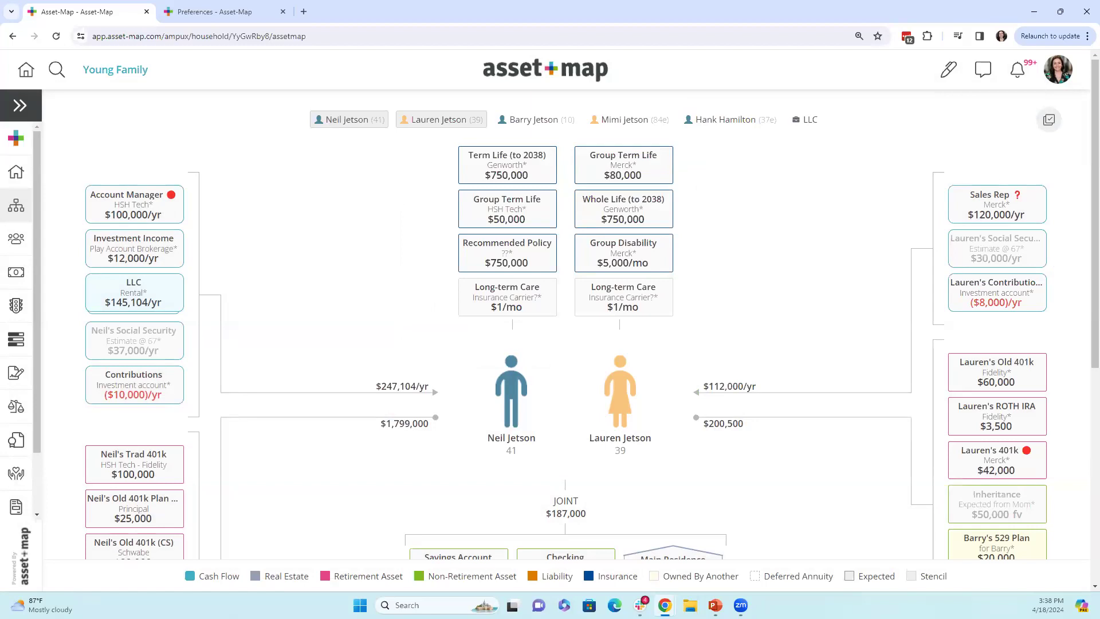
Read the asset-map.com/client-portal page down to the Client Portal Feedback form, then return to the household map
key("alt+Tab")
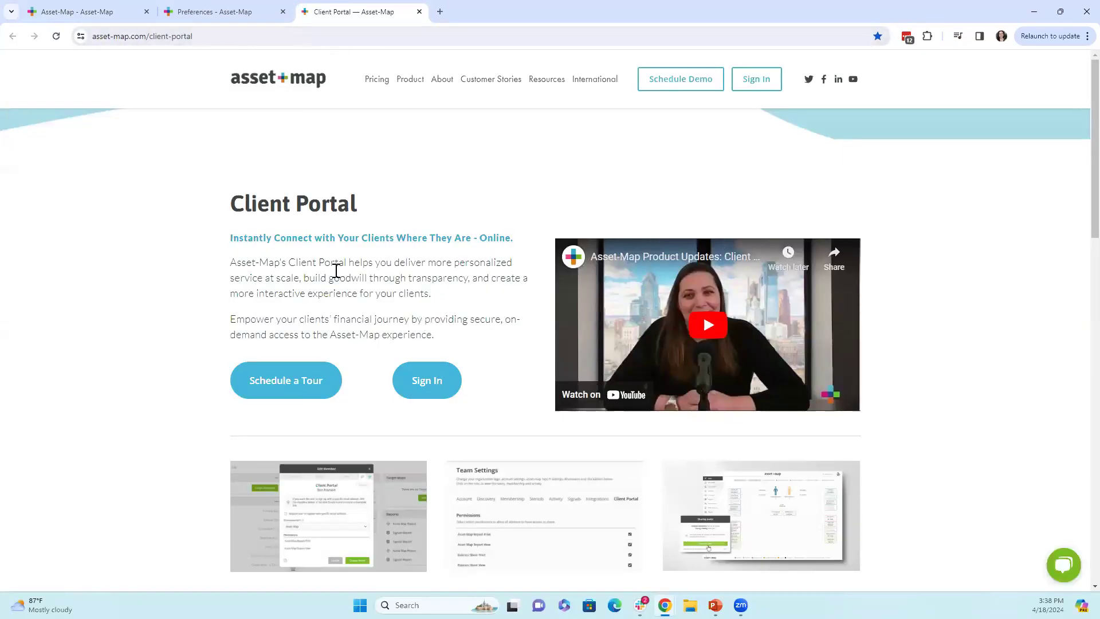
scroll(522, 385, "down", 2)
scroll(523, 384, "down", 10)
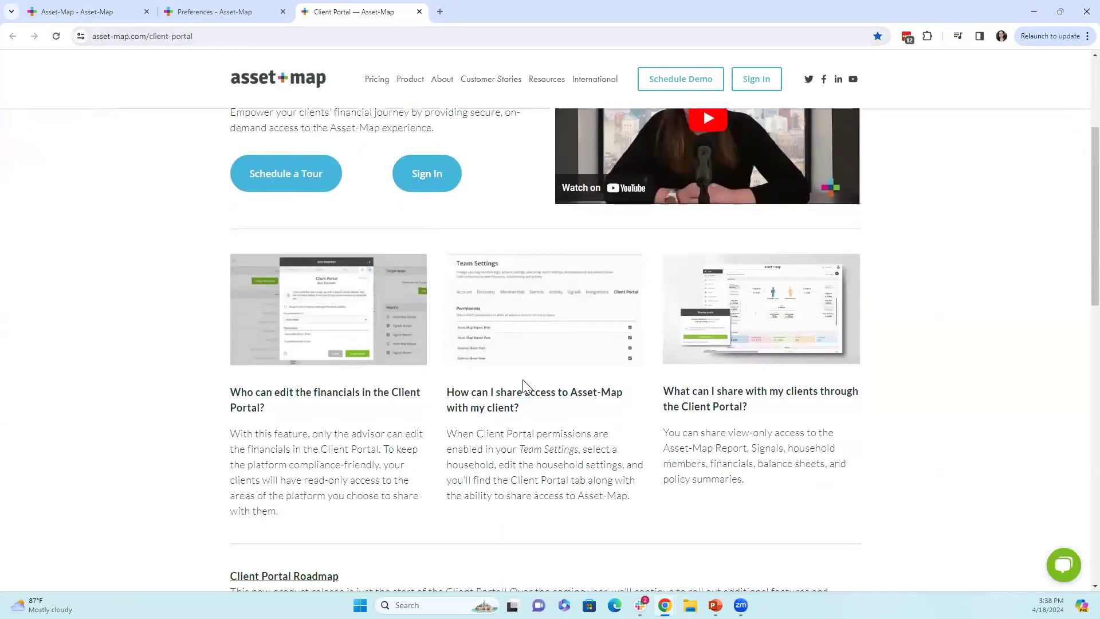
scroll(526, 392, "down", 3)
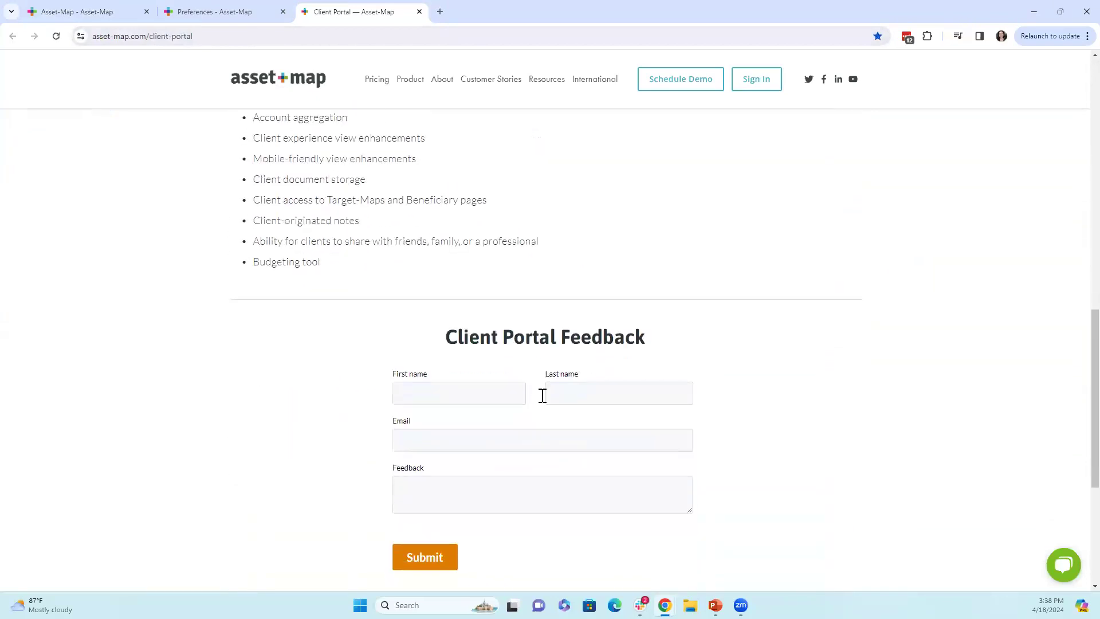
left_click(215, 38)
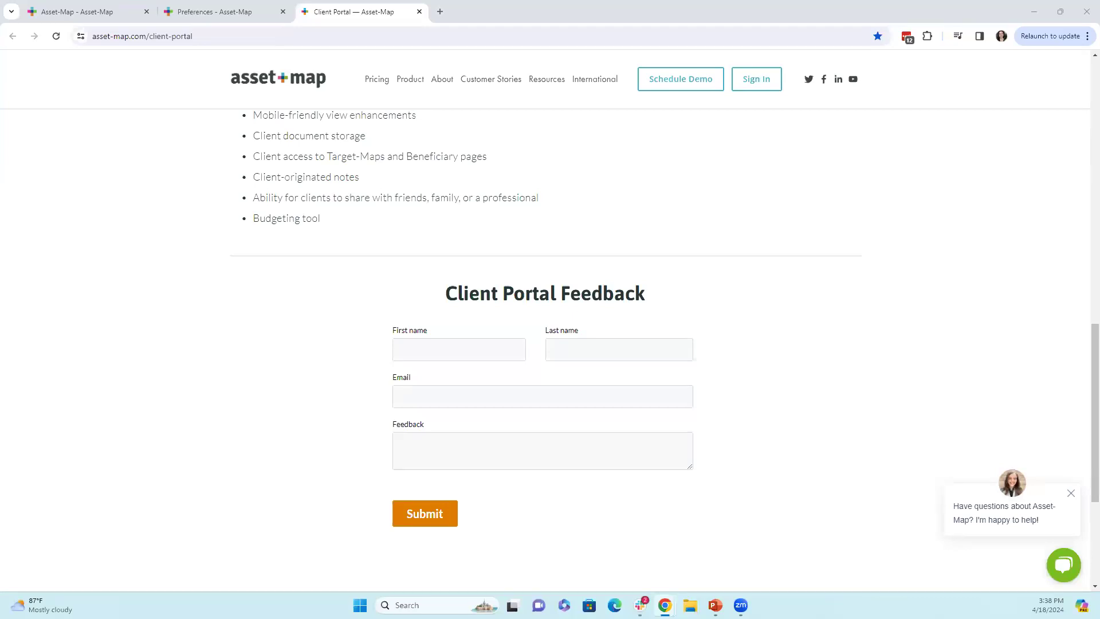
left_click(57, 8)
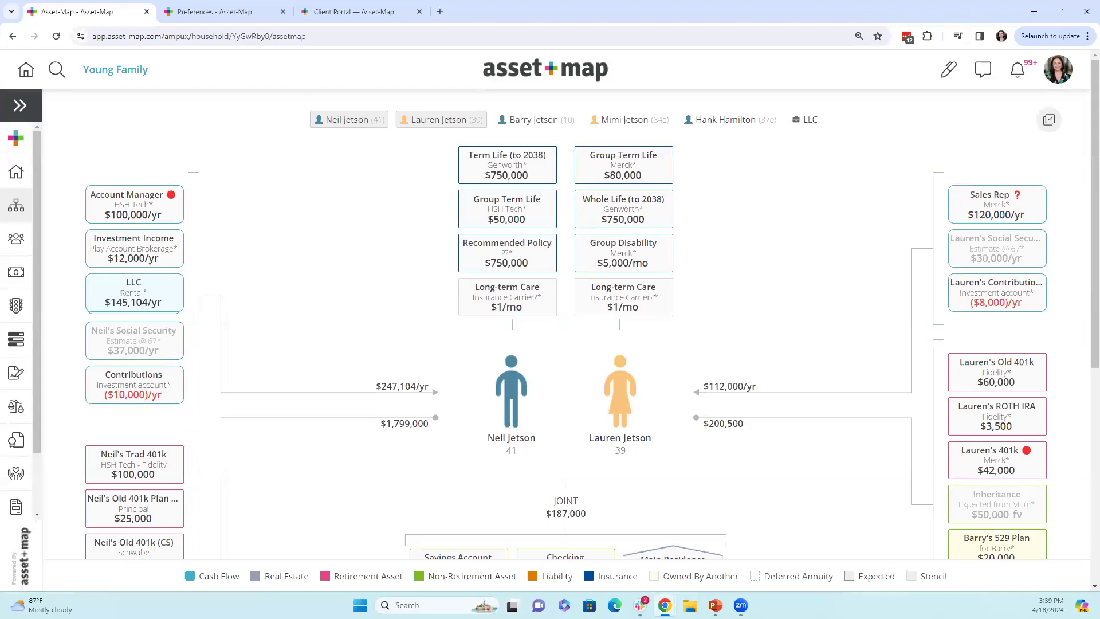
From the primary member's Client Portal settings, request and confirm a client preview of his portal
left_click(507, 404)
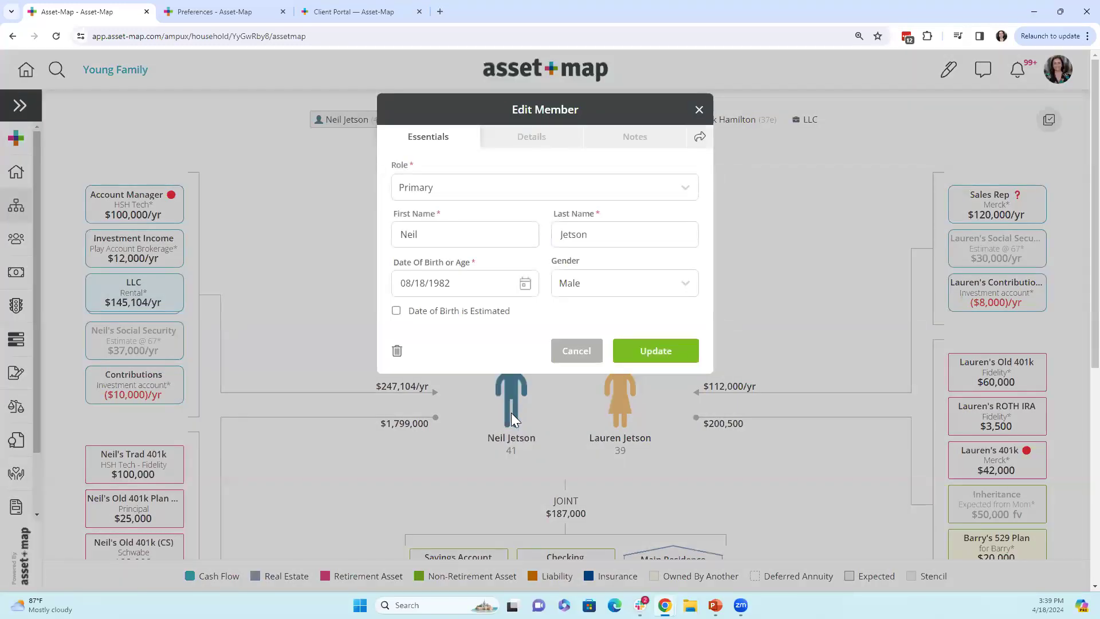
left_click(699, 140)
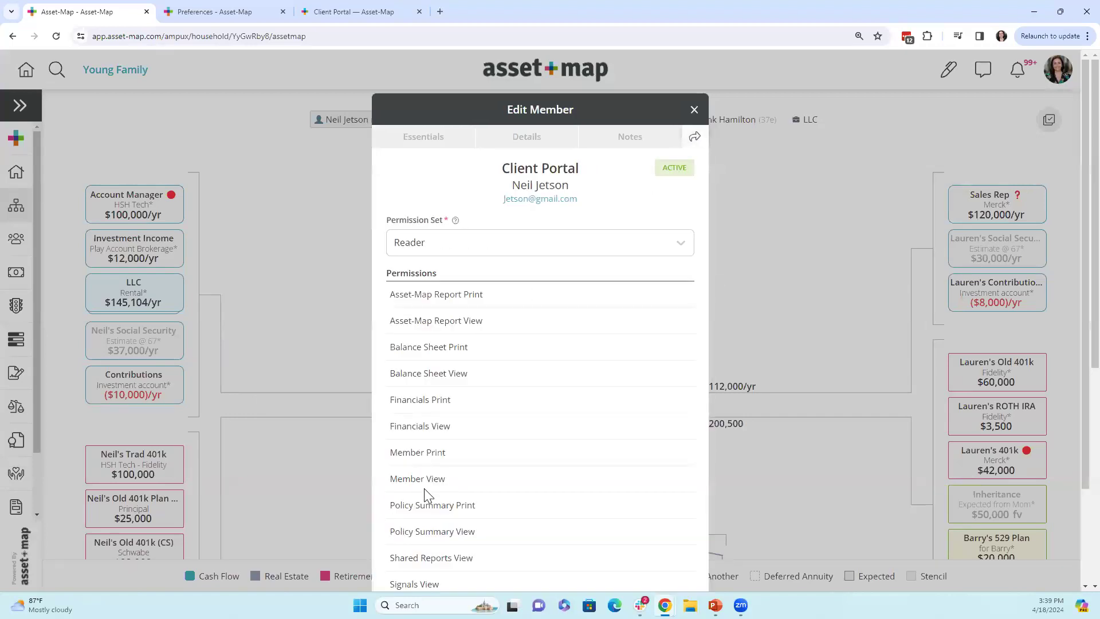
scroll(424, 488, "down", 2)
left_click(414, 553)
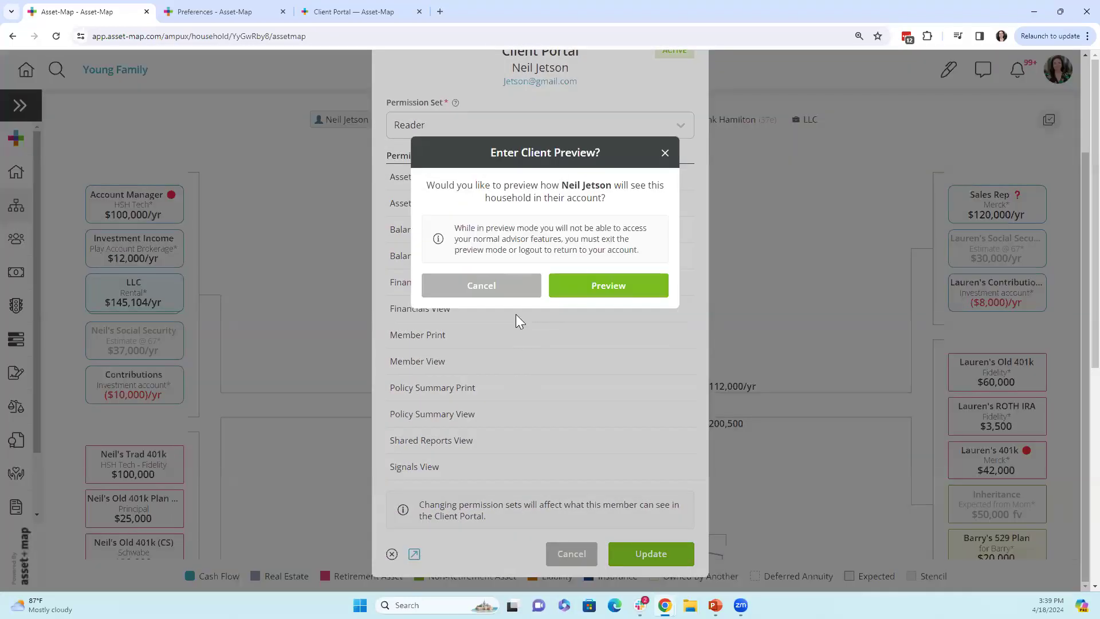
left_click(592, 287)
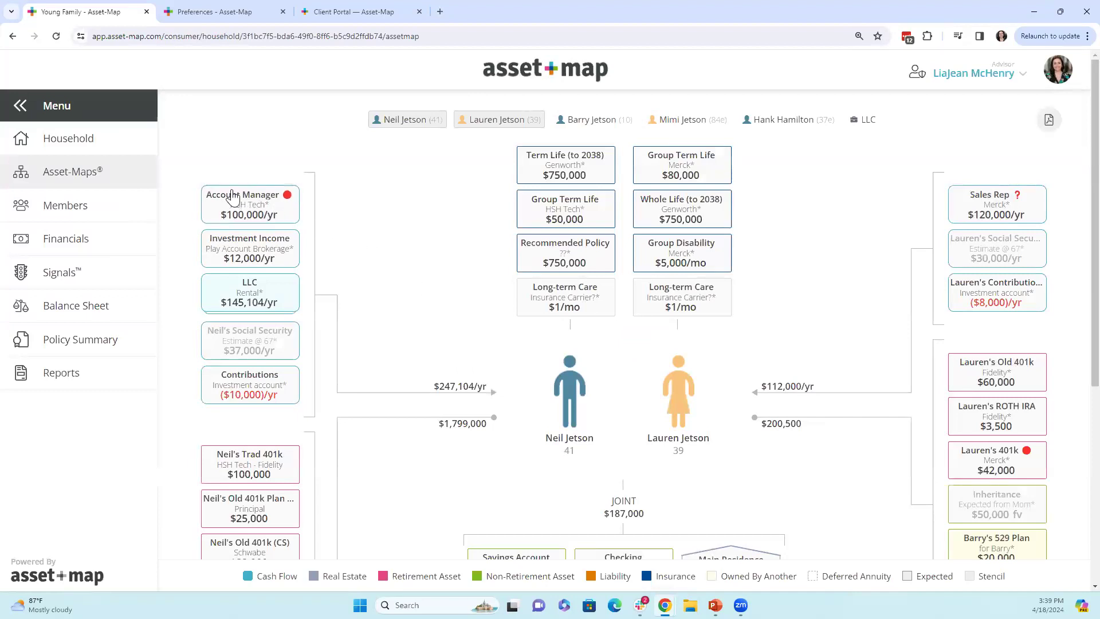
Try opening the Account Manager cash flow in preview, hit the permission error, and close it
left_click(252, 208)
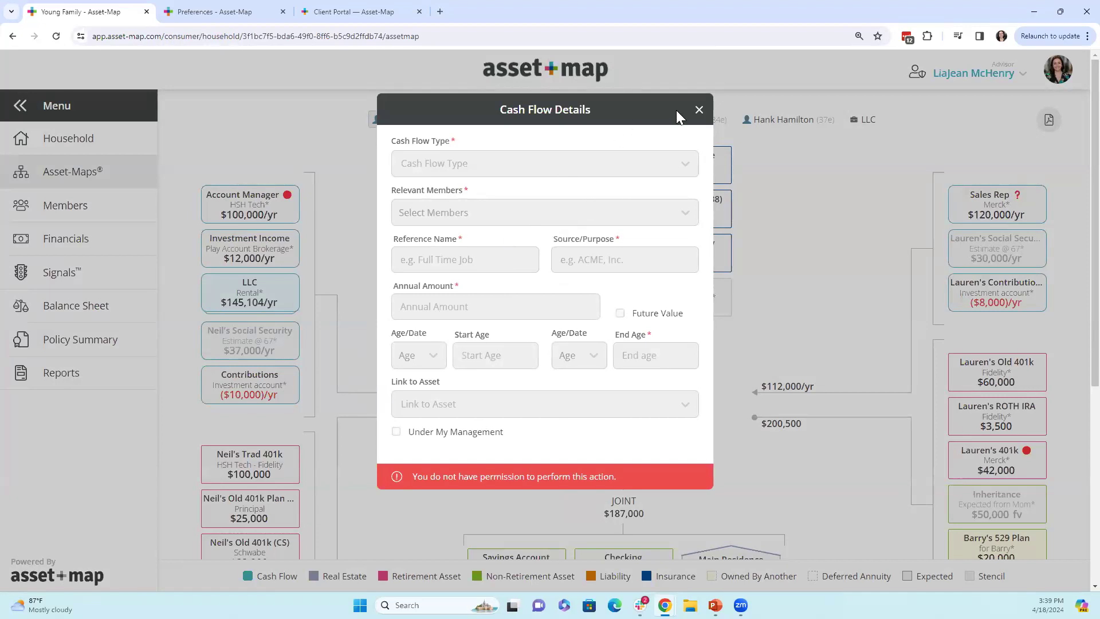
left_click(699, 110)
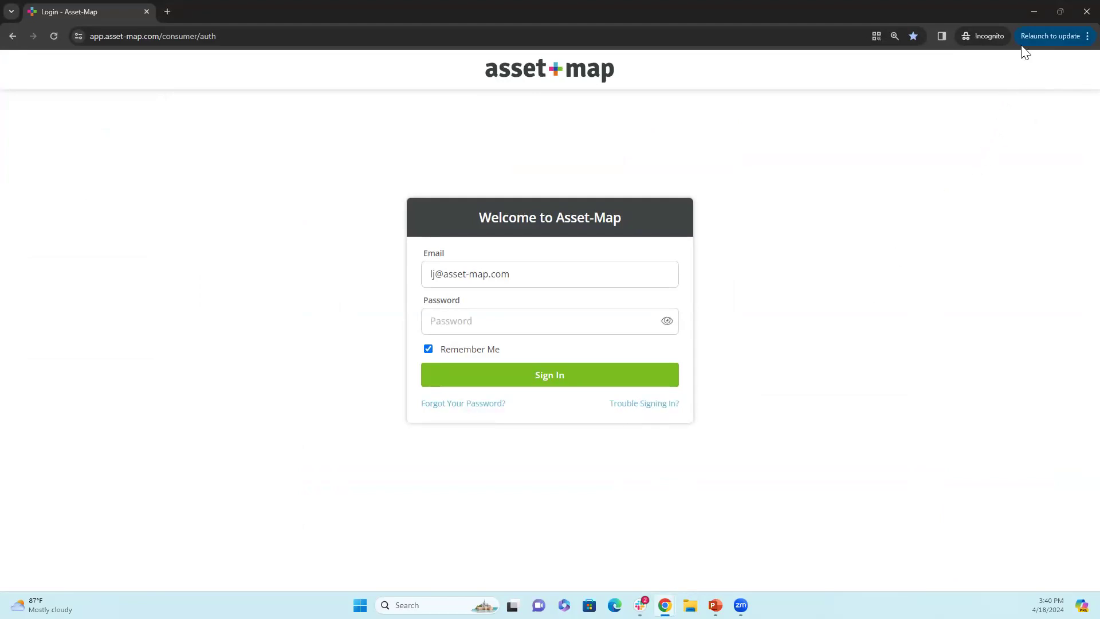
Minimize the incognito login window to get back to the advisor's household map
left_click(1032, 12)
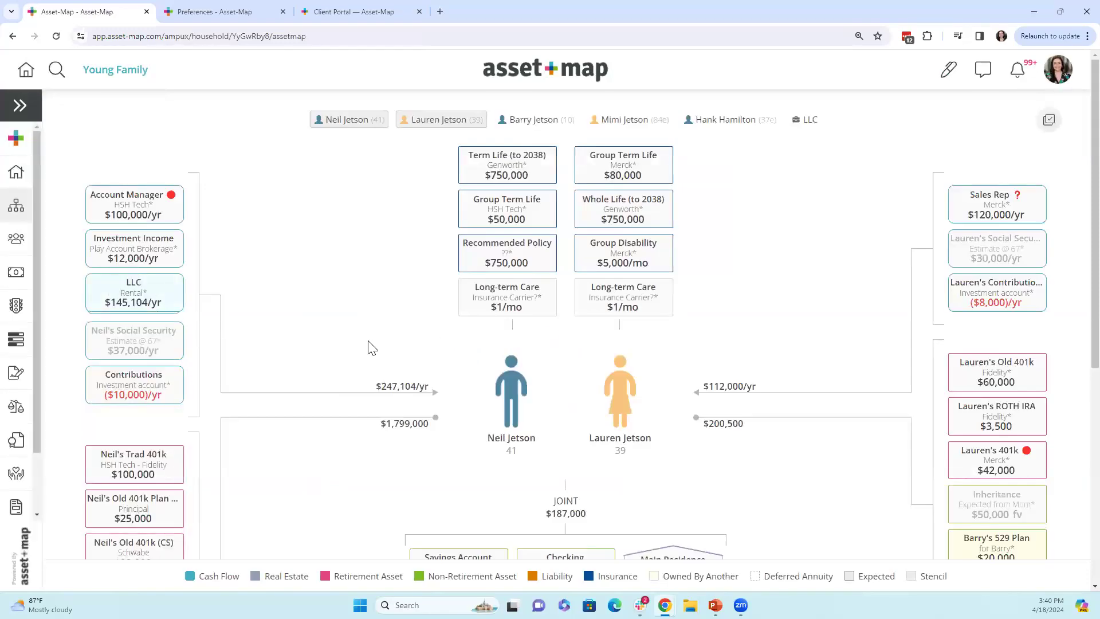
Look over the Account Manager income entry's Details and Notes, then close it unchanged
left_click(168, 215)
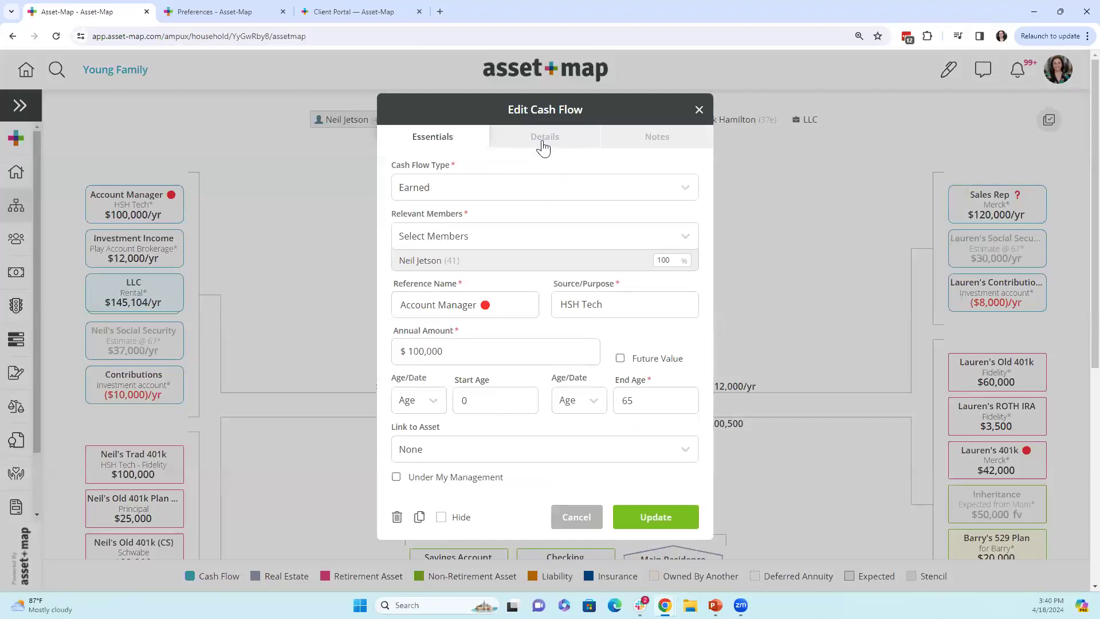
left_click(548, 143)
left_click(674, 141)
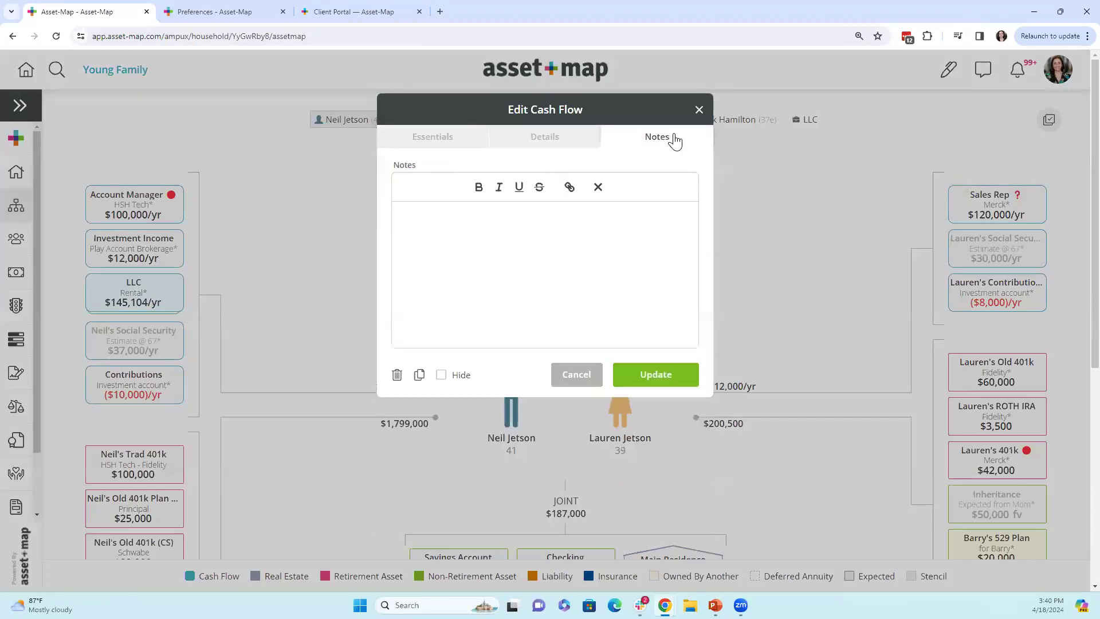
left_click(699, 110)
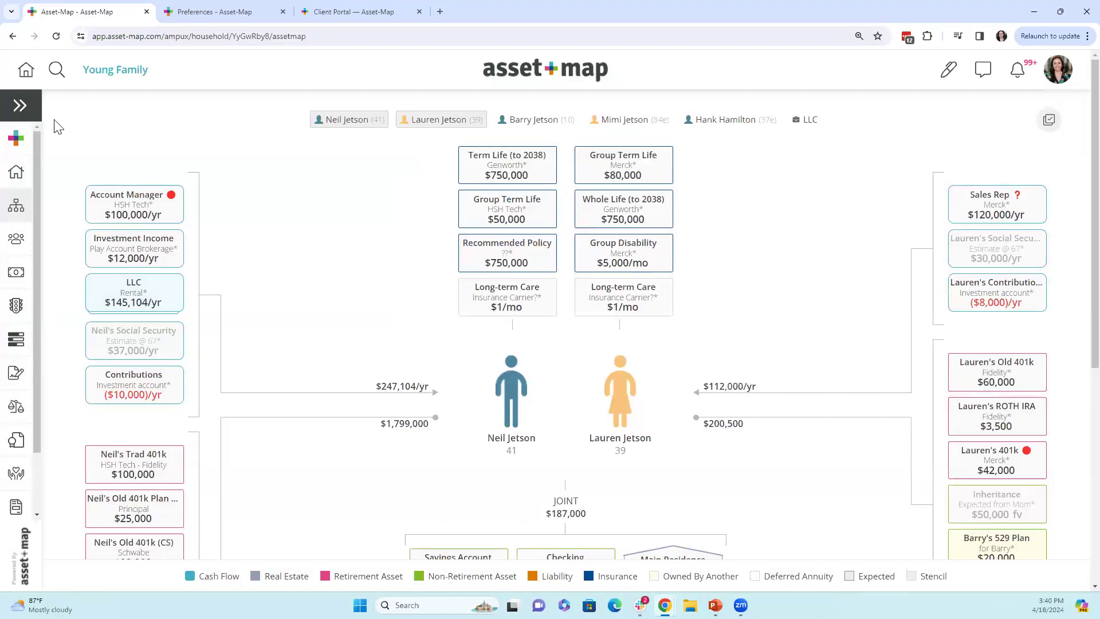
Tick the Notes section on the household Reports page, then reopen the household Asset-Map
left_click(20, 106)
left_click(87, 510)
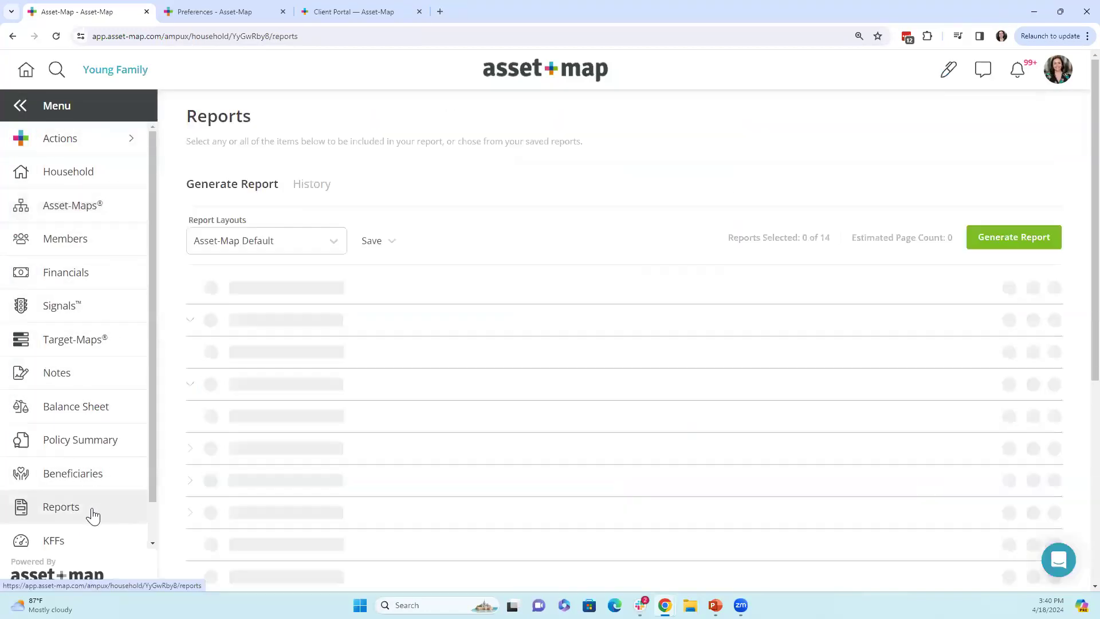
scroll(393, 348, "down", 9)
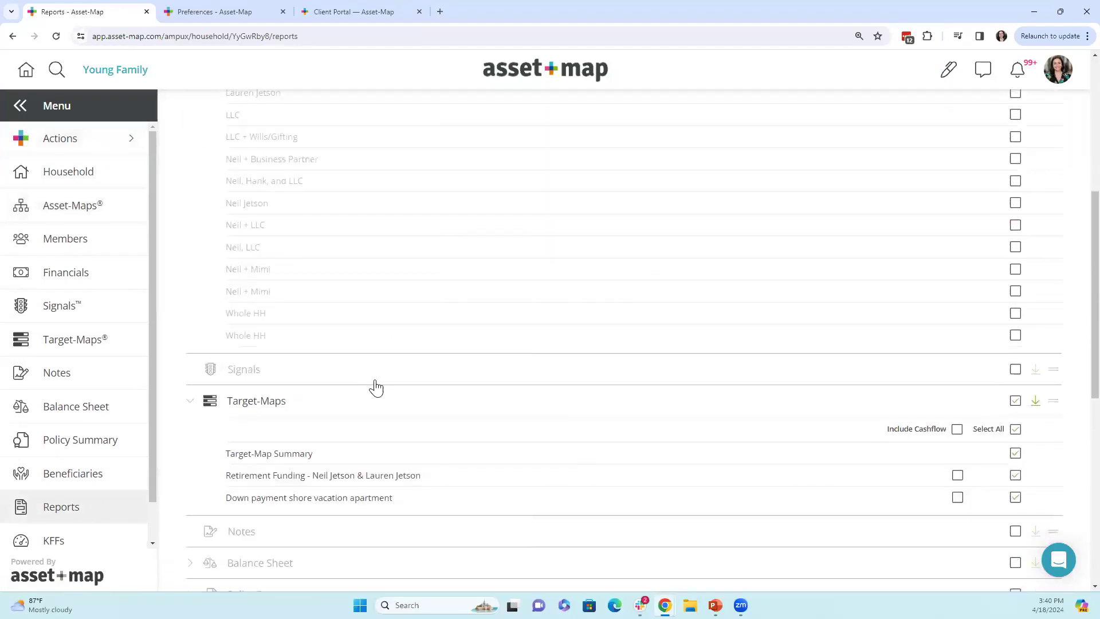
left_click(1014, 362)
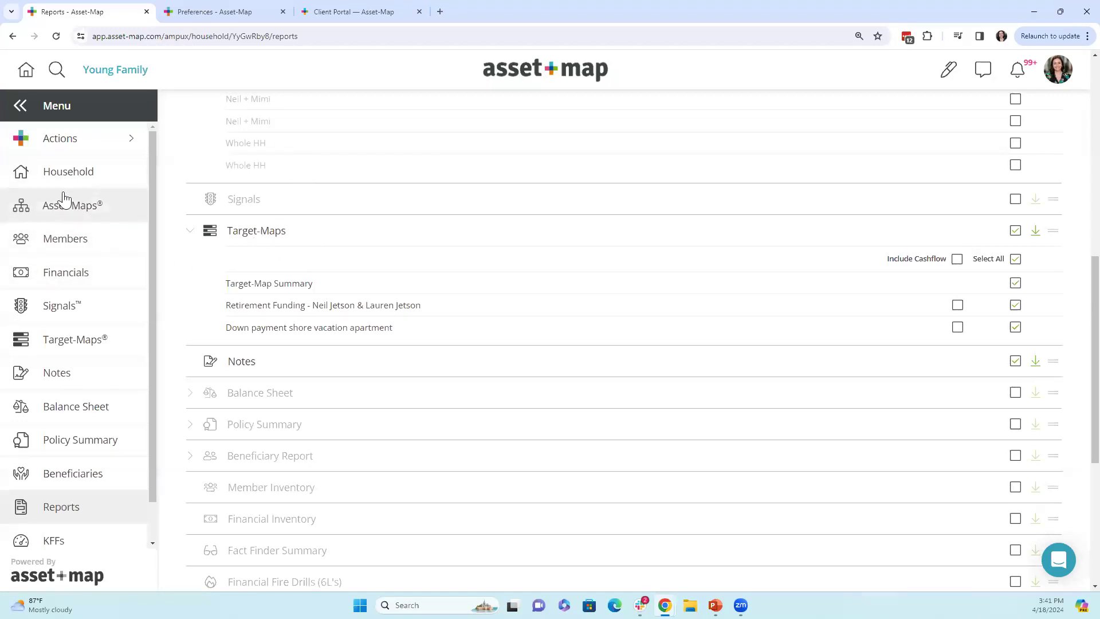
left_click(65, 172)
left_click(551, 272)
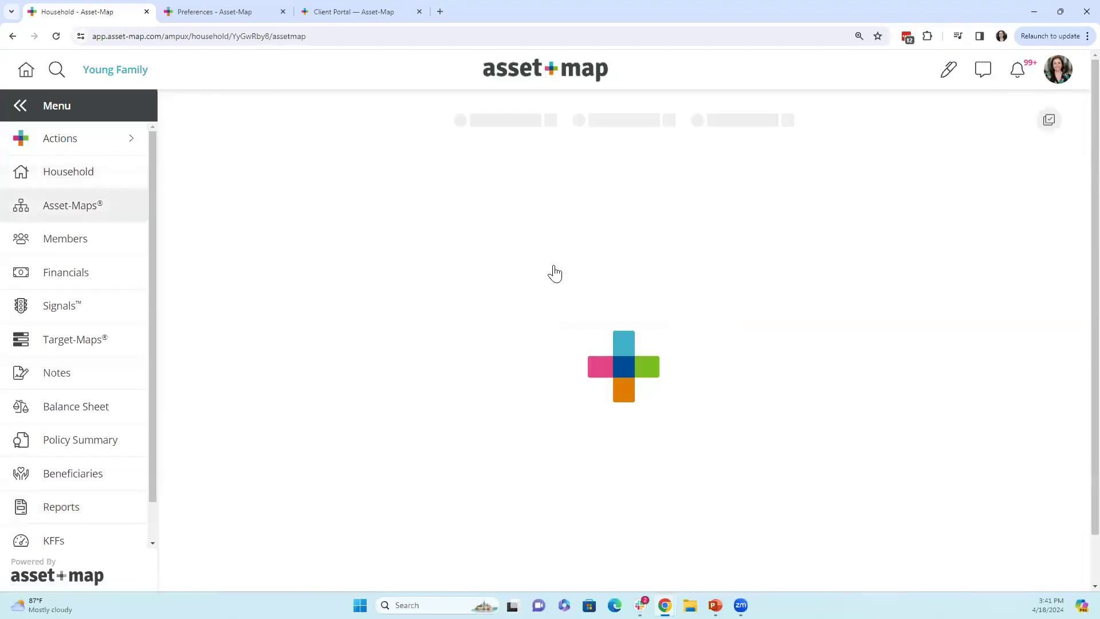
Enter client preview from the primary member's Client Portal settings
left_click(569, 388)
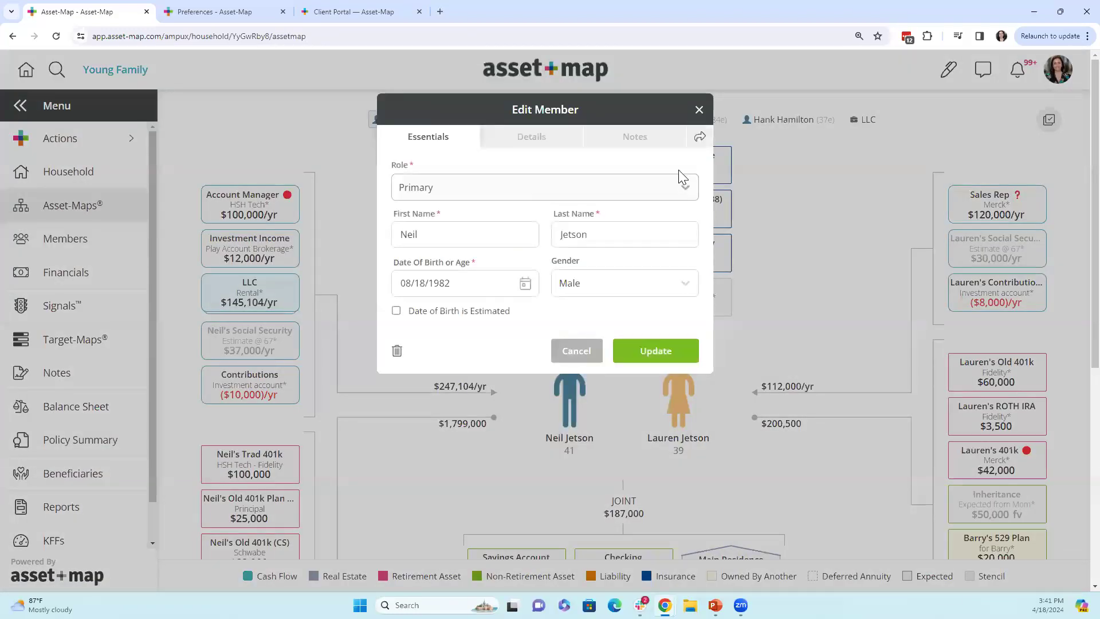
left_click(699, 138)
scroll(431, 479, "down", 2)
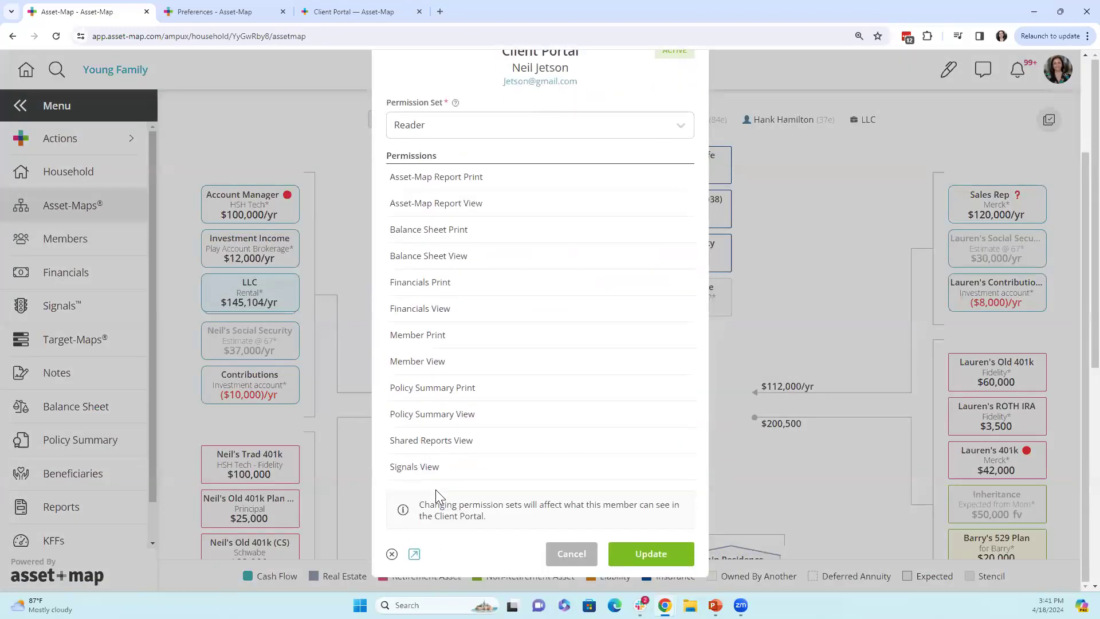
left_click(414, 553)
left_click(607, 284)
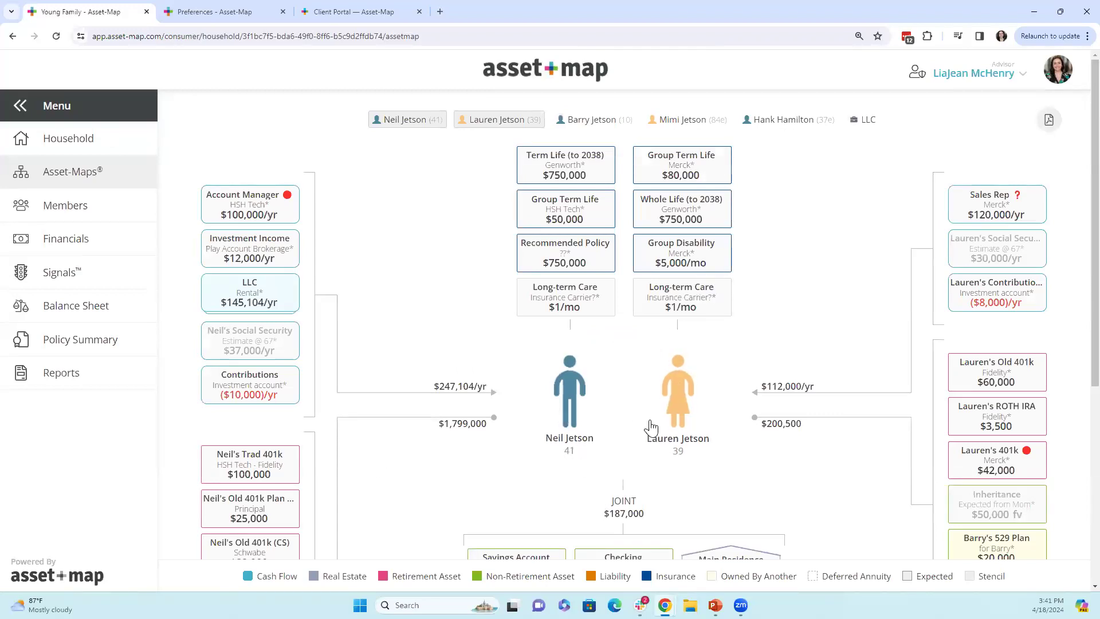
Toggle each member on and off the map: spouse, child, 84-year-old, 37-year-old, then add the LLC
left_click(533, 119)
left_click(570, 119)
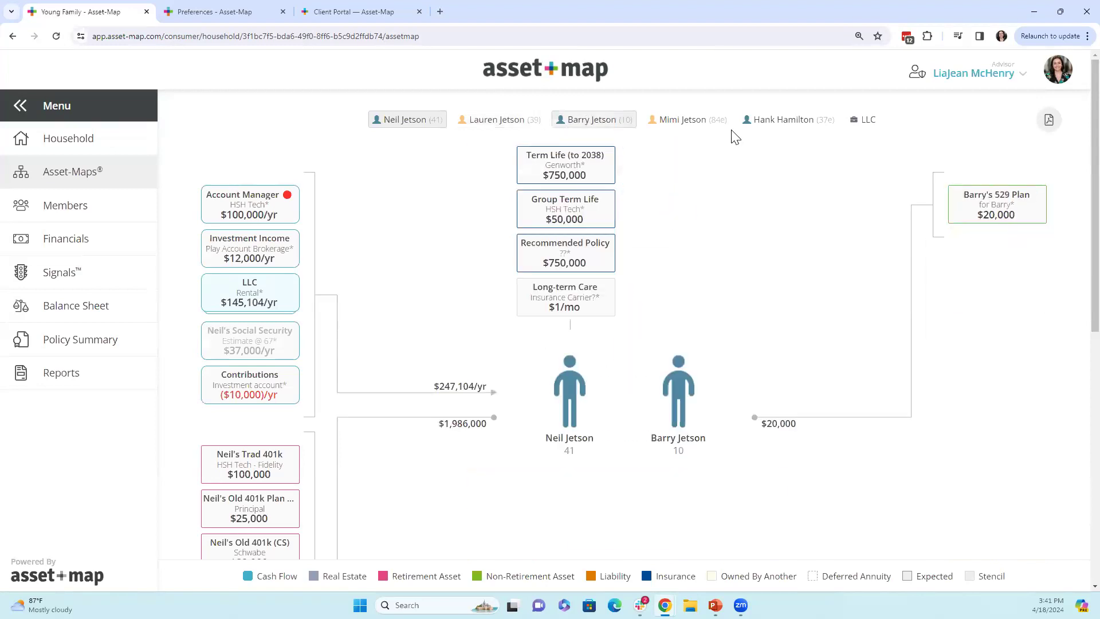
left_click(653, 122)
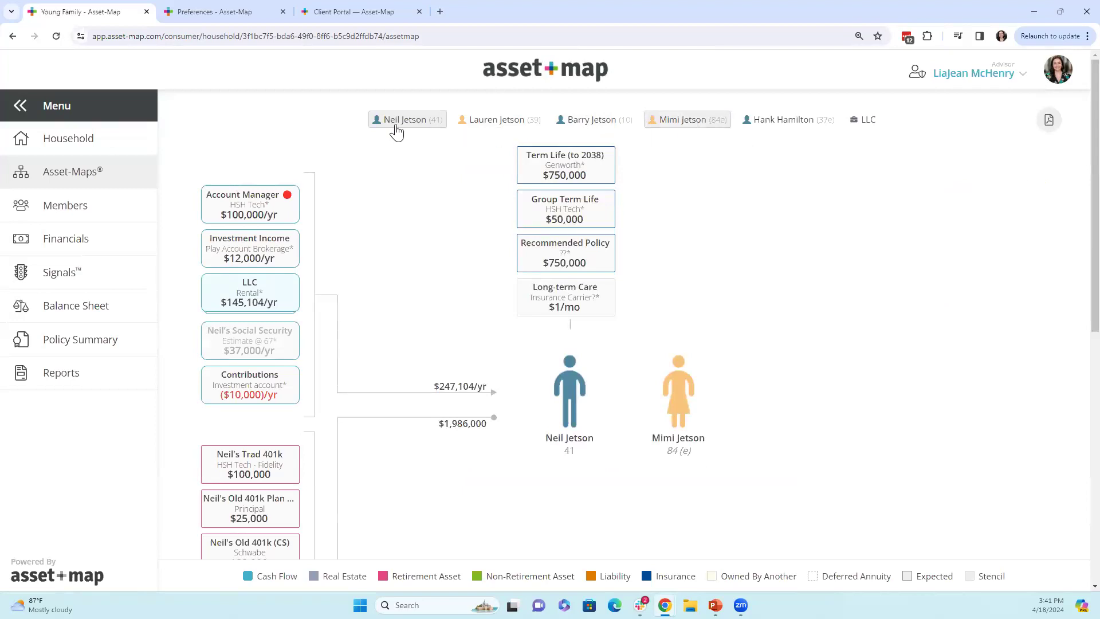
left_click(687, 120)
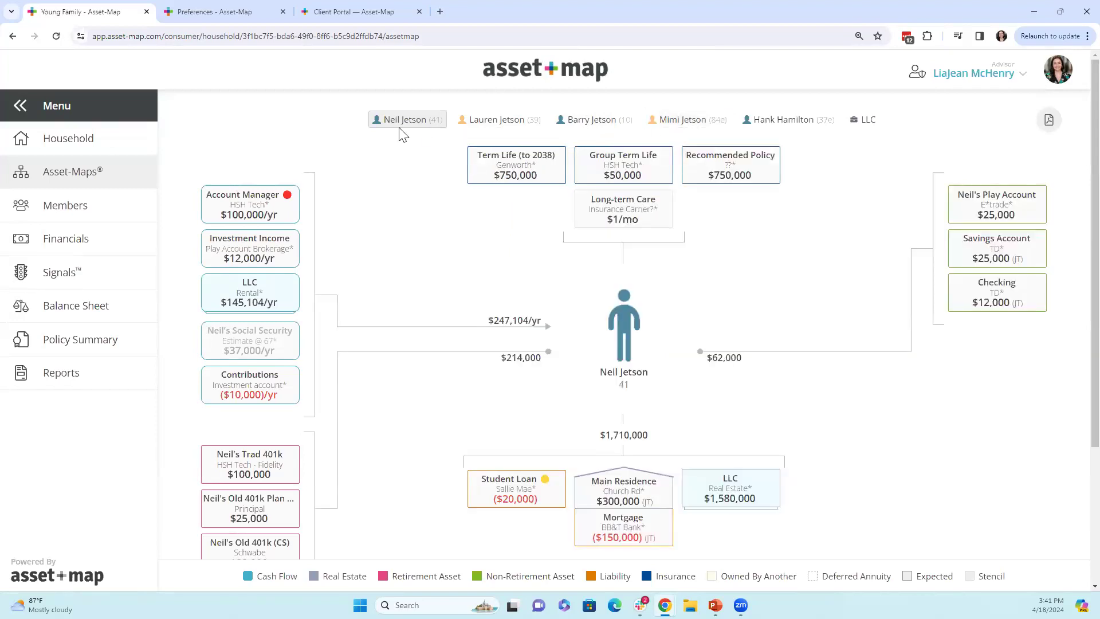
left_click(411, 121)
left_click(594, 120)
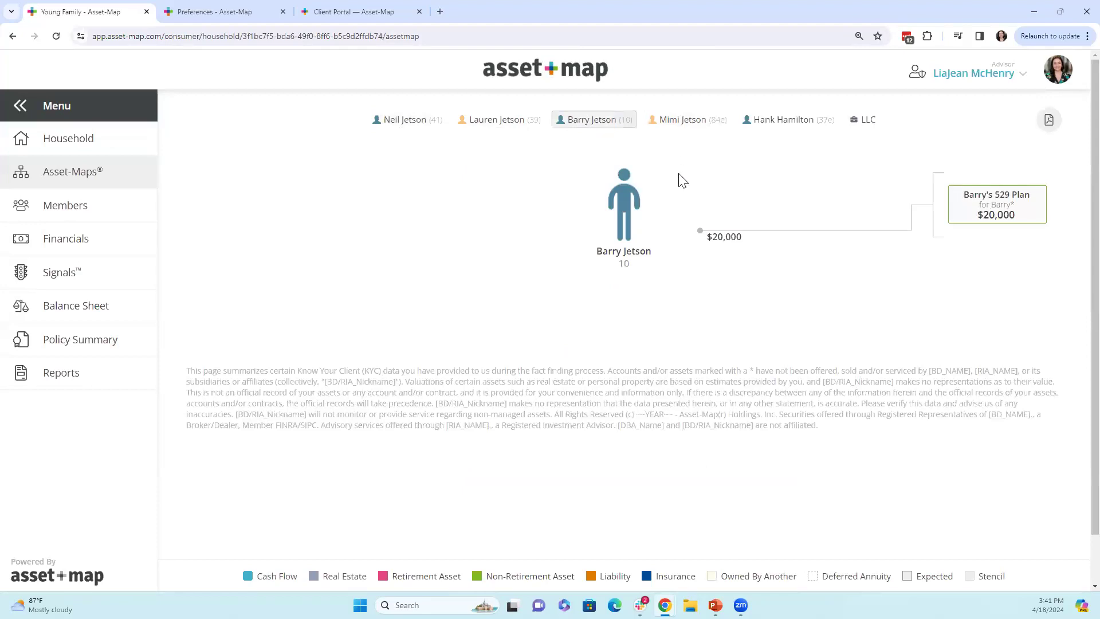
left_click(598, 121)
left_click(673, 123)
left_click(674, 123)
left_click(799, 122)
left_click(858, 121)
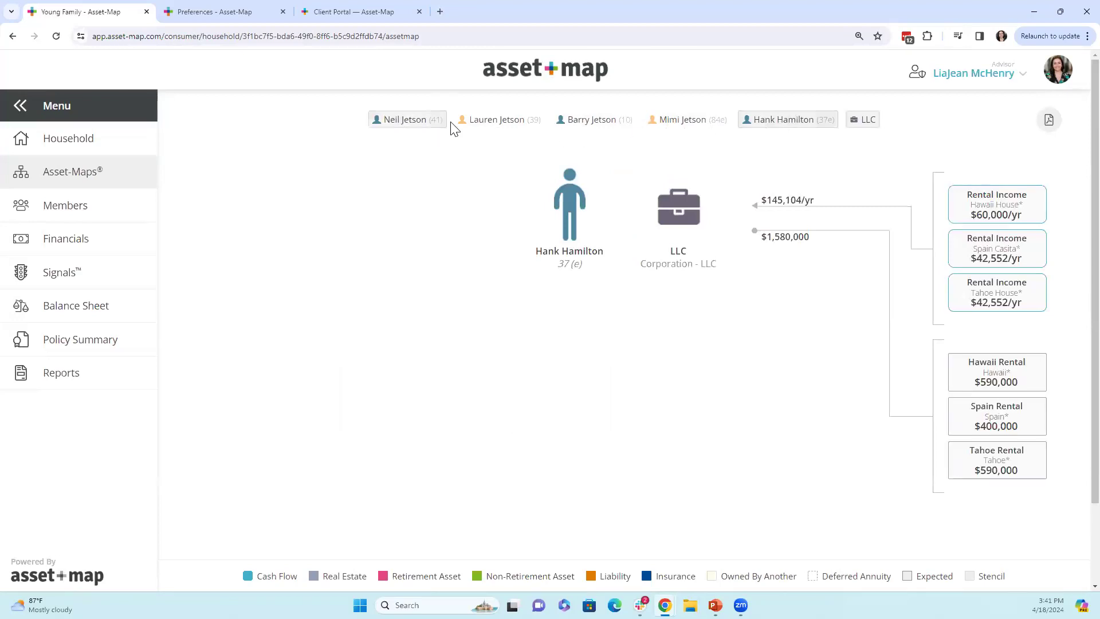
Show everyone, then remove the child, 84-year-old, 37-year-old and LLC, leaving the two adults
left_click(496, 121)
left_click(593, 120)
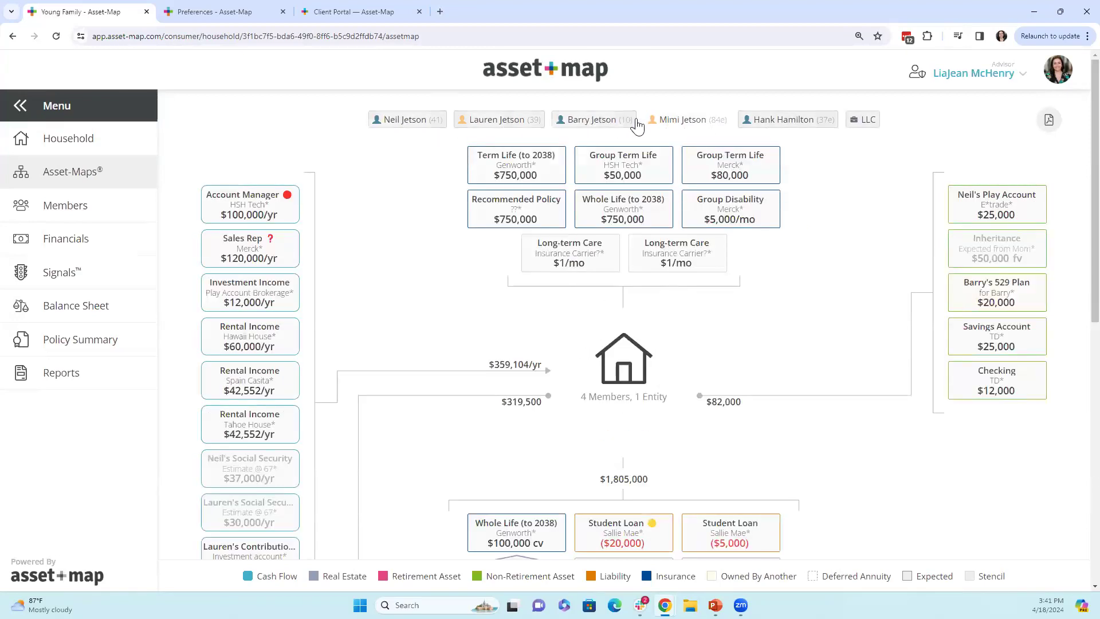
left_click(683, 122)
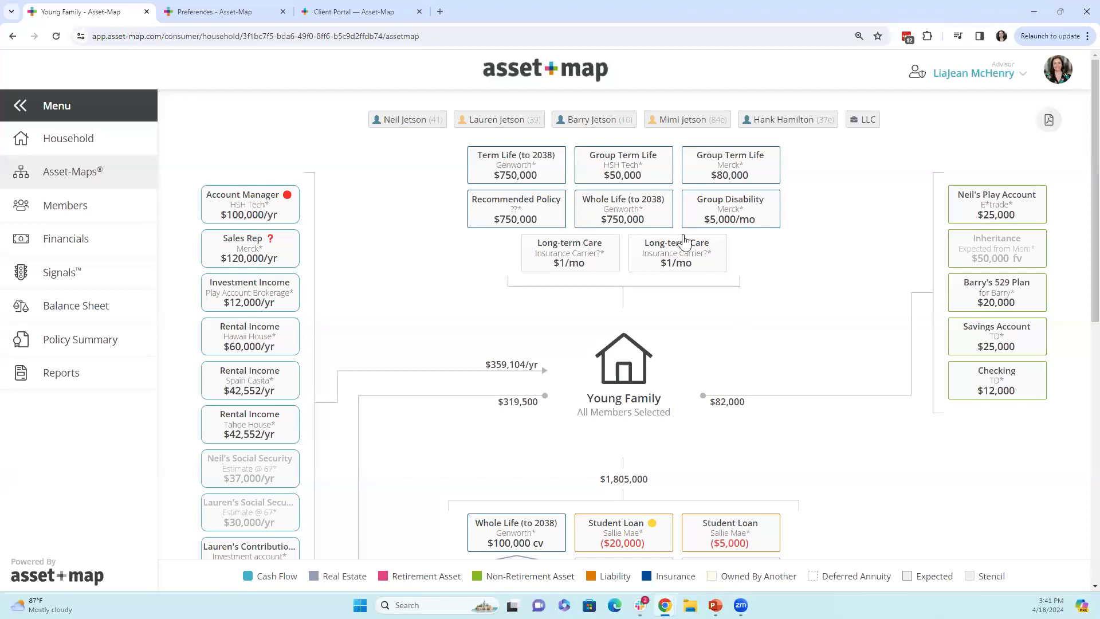
left_click(612, 122)
left_click(679, 120)
left_click(762, 121)
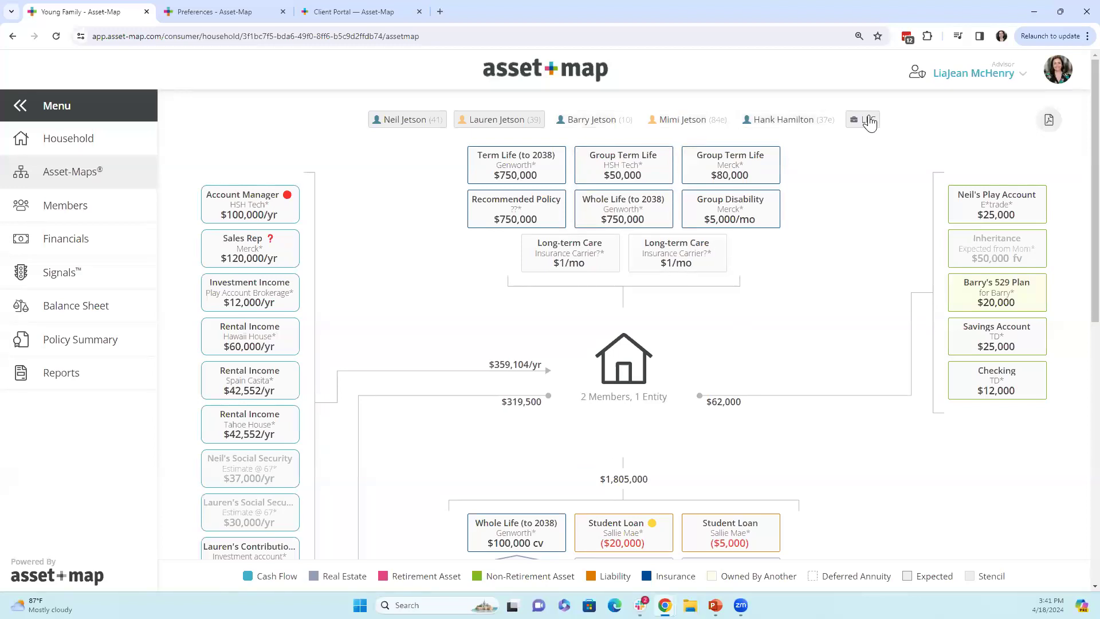
left_click(867, 120)
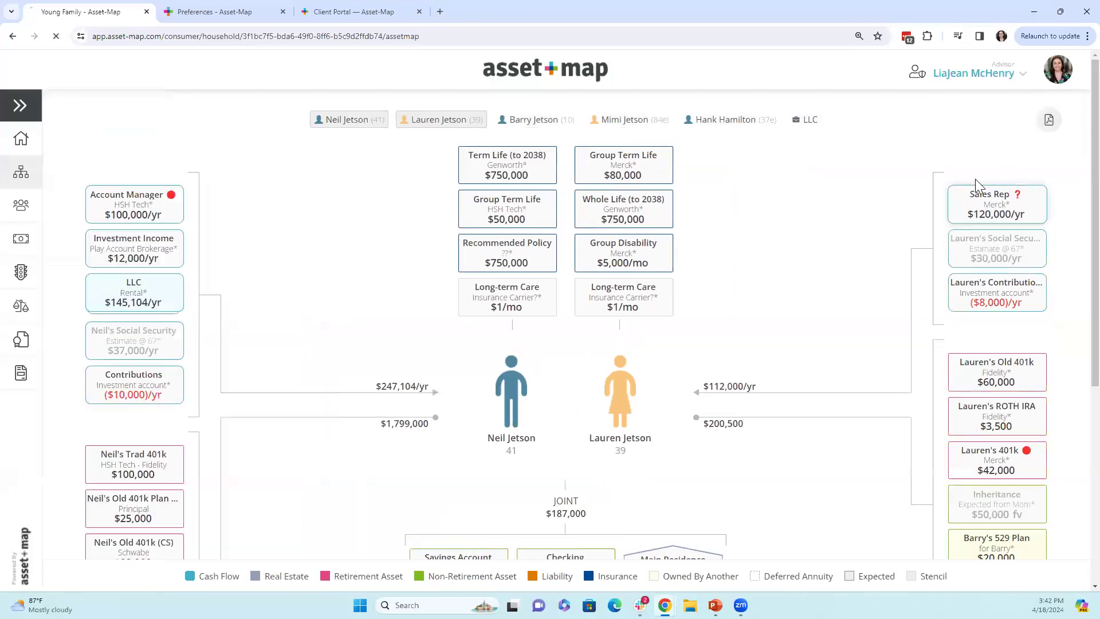
Close the Preferences browser tab
left_click(283, 11)
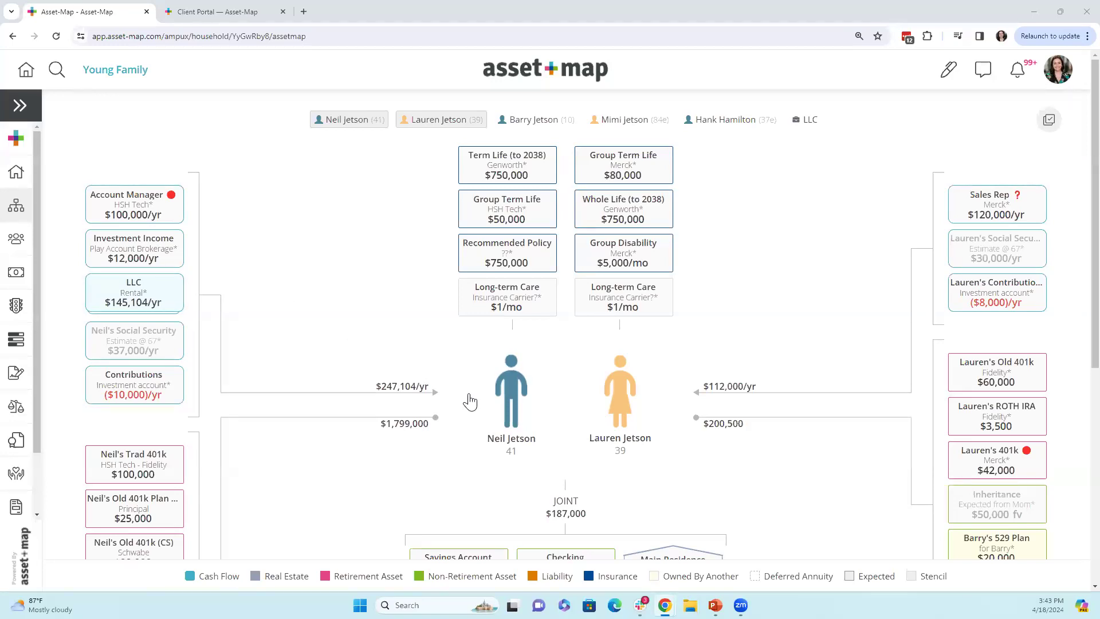
left_click(511, 398)
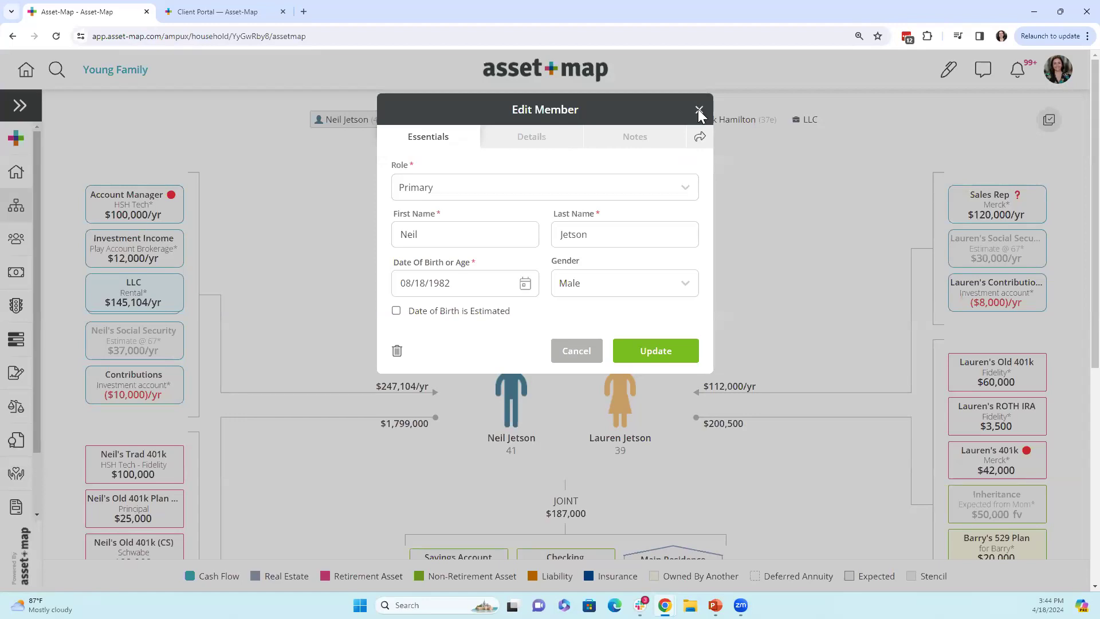
left_click(699, 110)
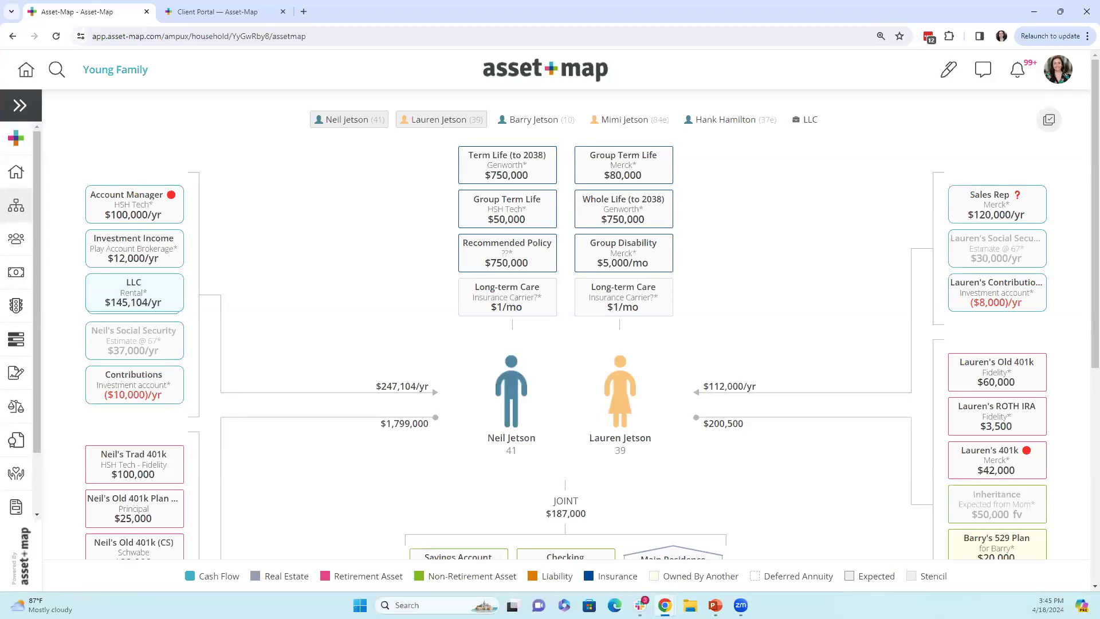
View the Client Portal page, then open a new tab and load the Boot Camp bookmark
left_click(234, 10)
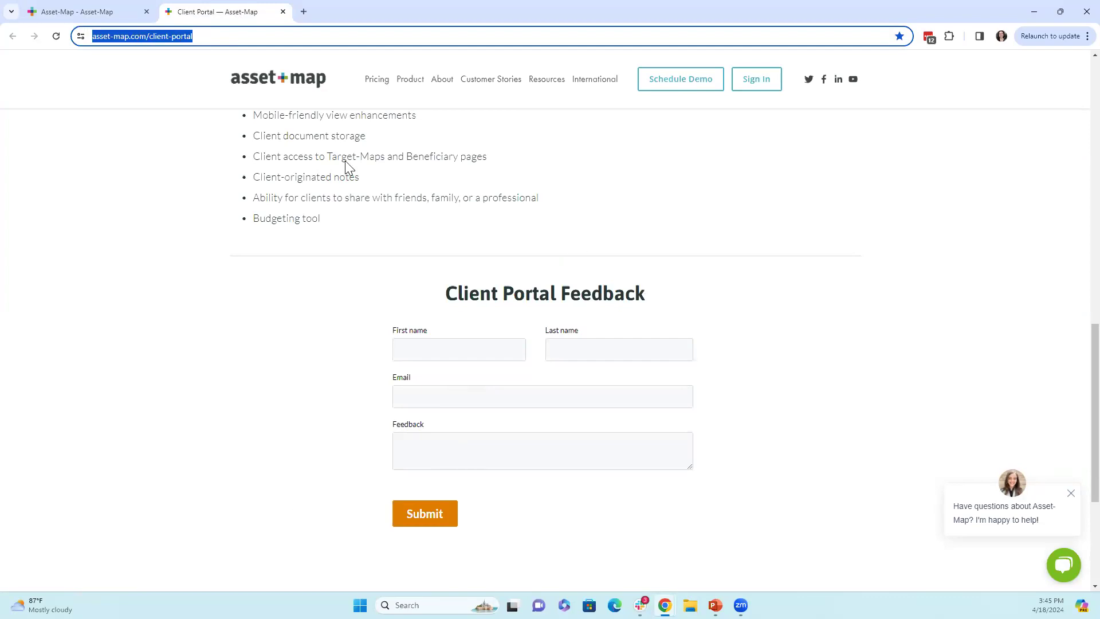
left_click(303, 12)
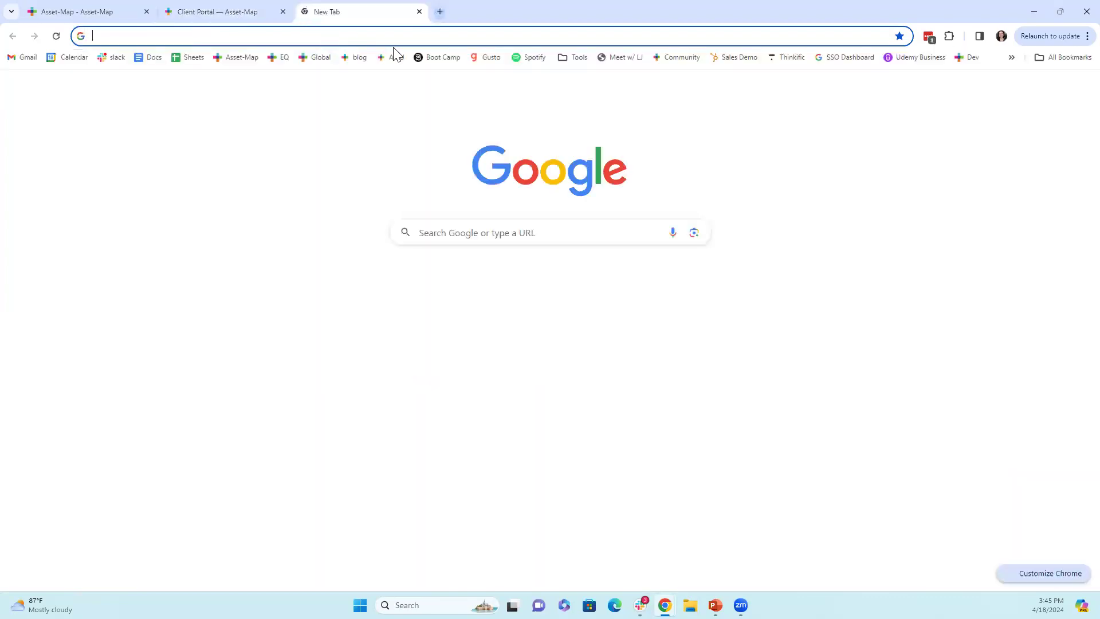
left_click(437, 57)
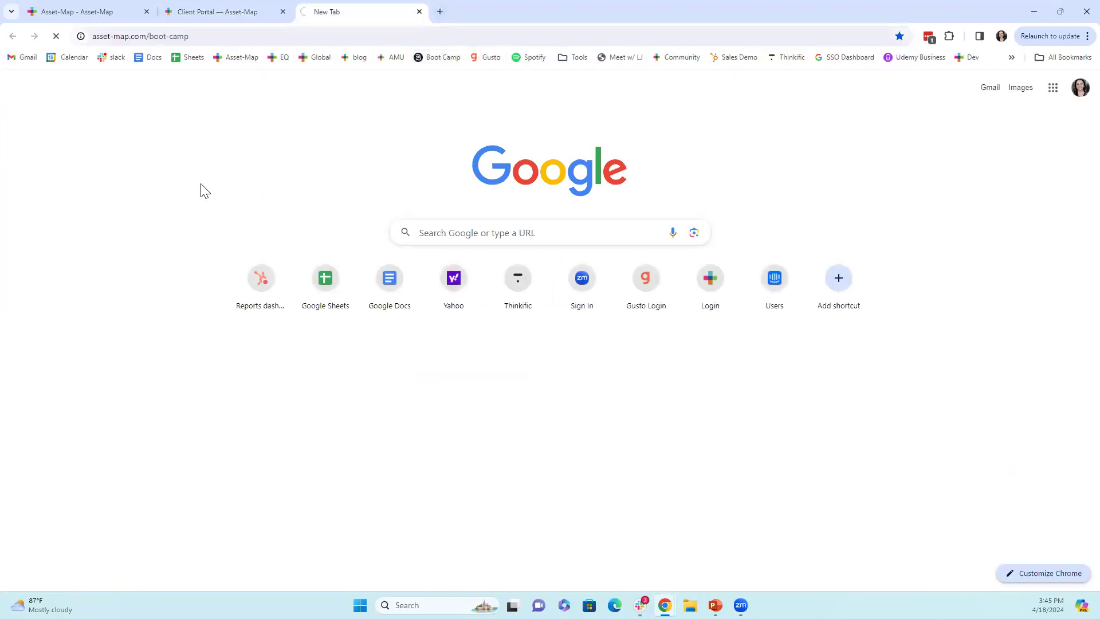